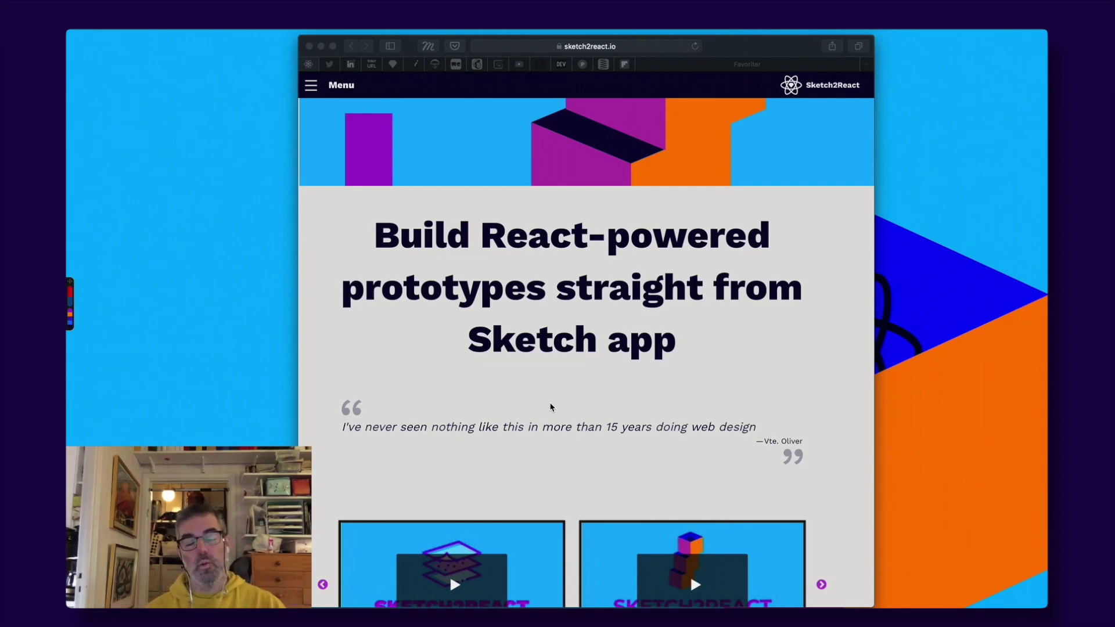
- Leave the browser page and switch to Sketch's Cabana Design System document
left_click(549, 259)
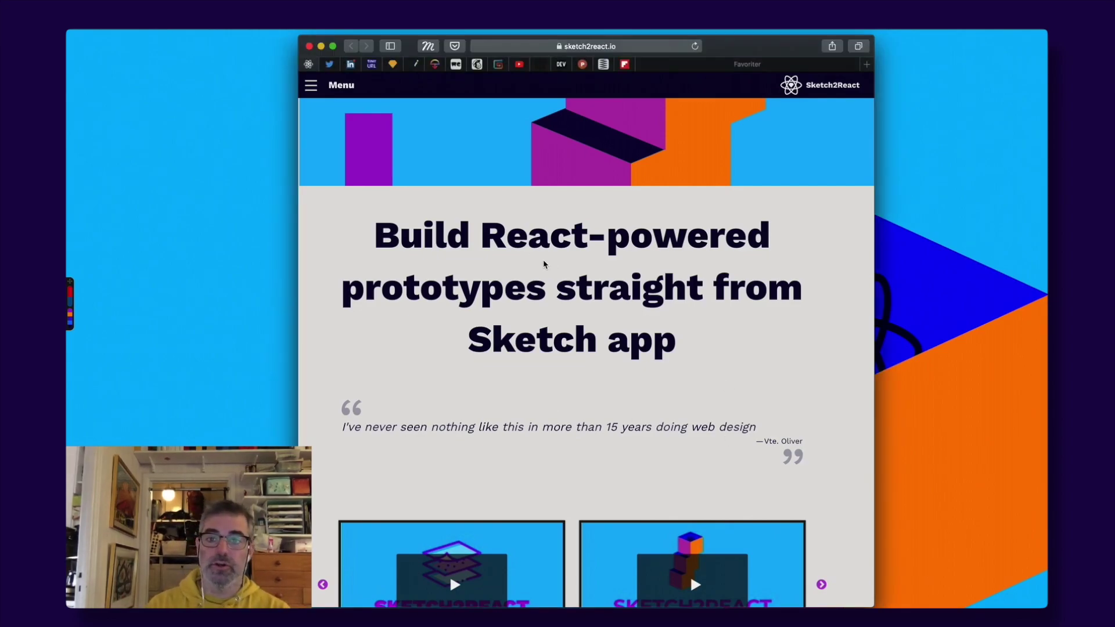
scroll(548, 254, "down", 20)
scroll(548, 252, "up", 10)
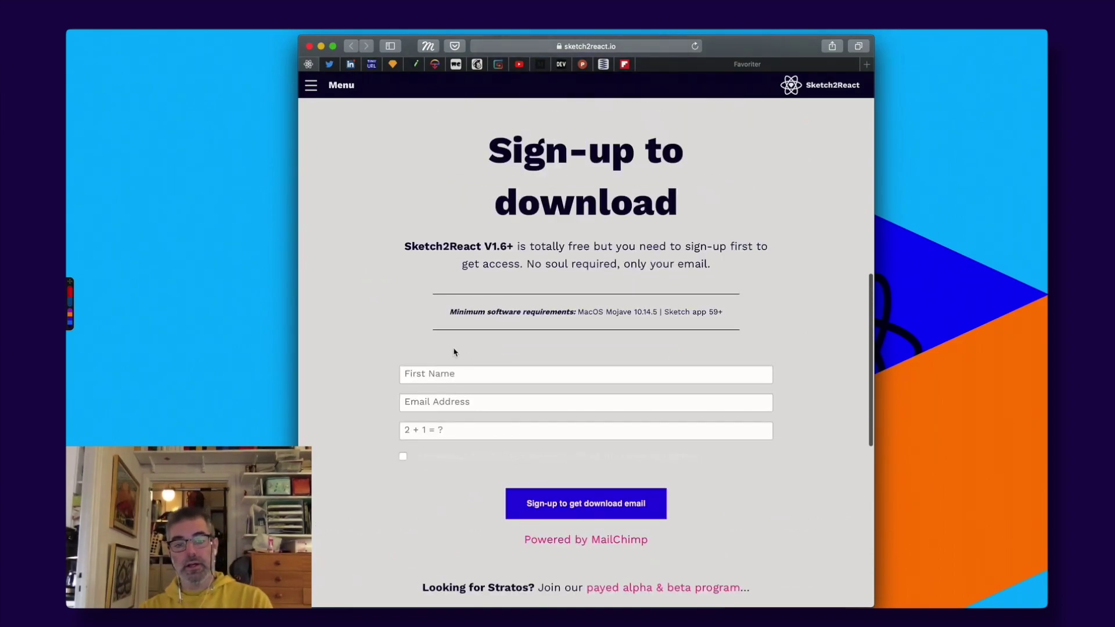
scroll(309, 246, "up", 2)
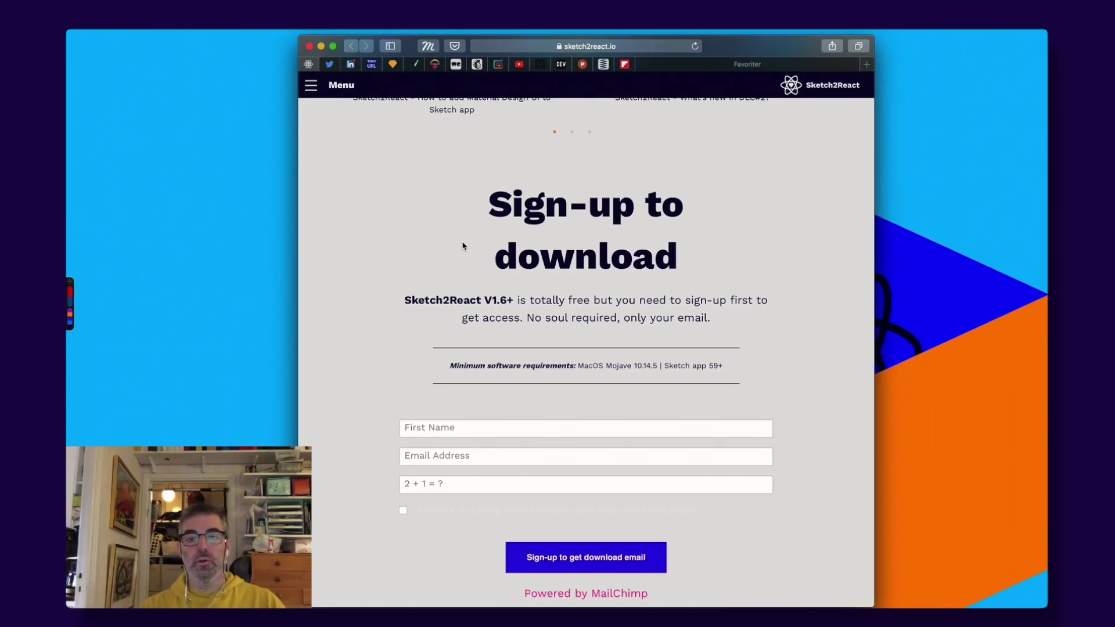
scroll(463, 246, "up", 20)
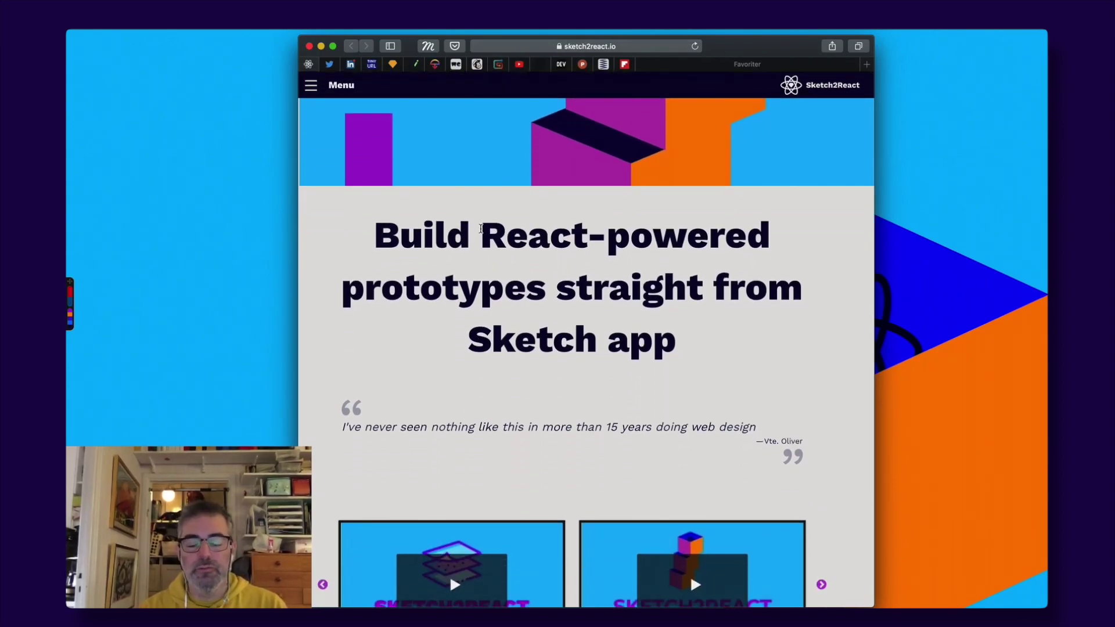
key("super+Tab")
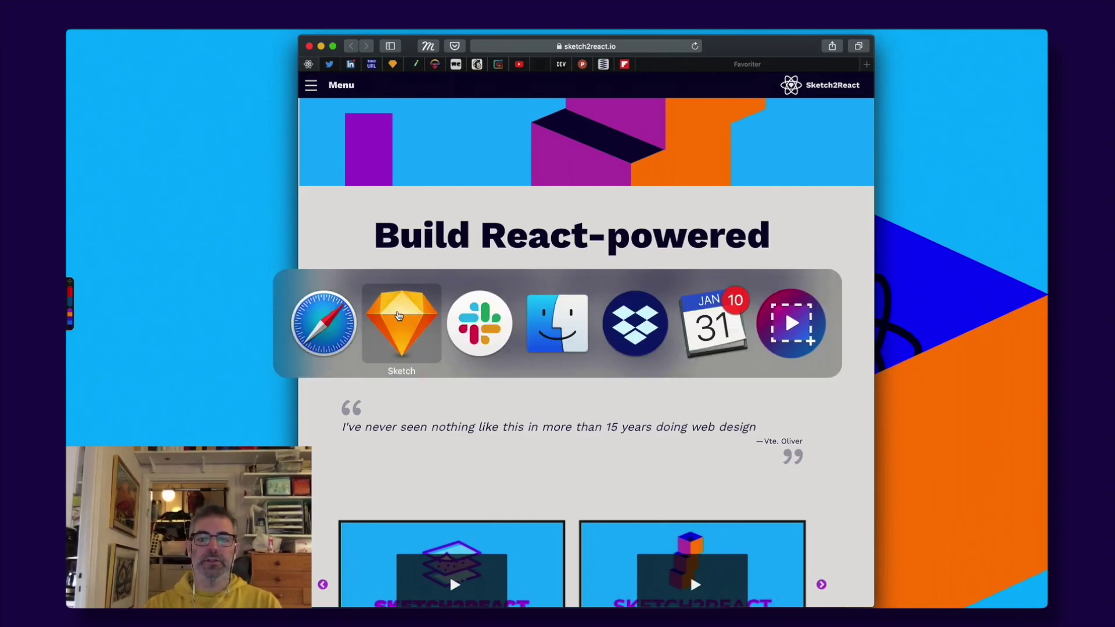
left_click(417, 312)
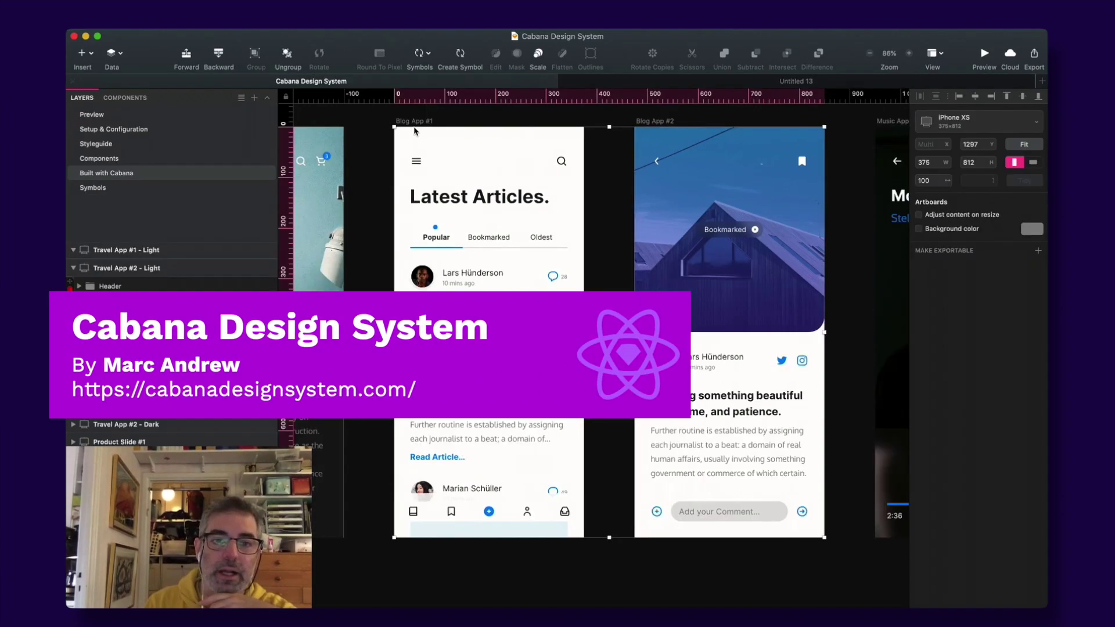
- Zoom out to fit every artboard, then move to the Components page
left_click(363, 177)
key("super+1")
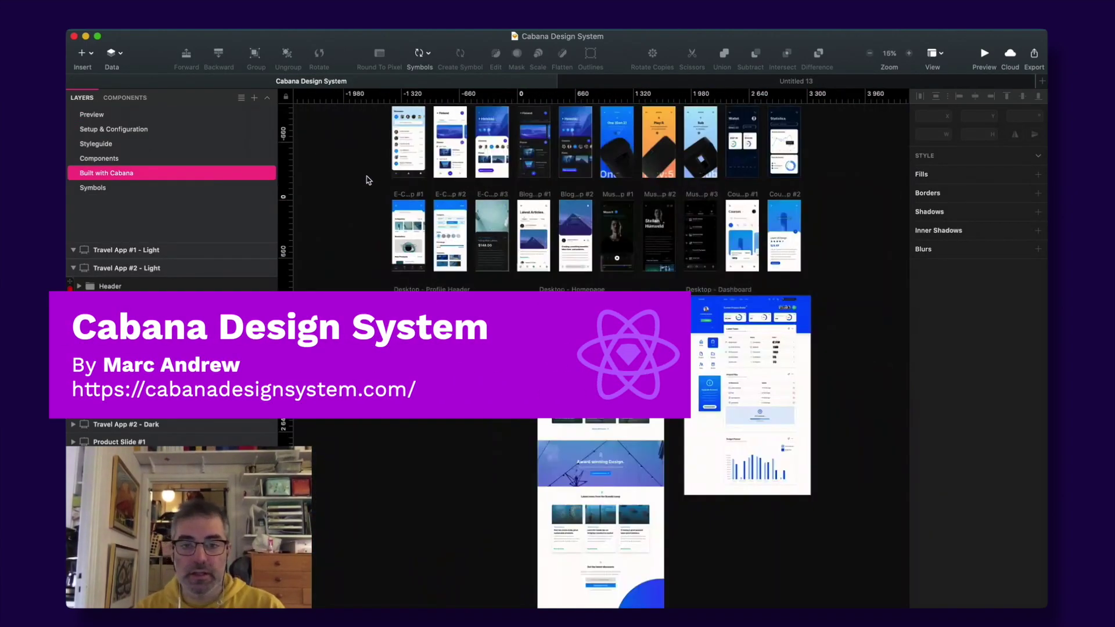
scroll(363, 142, "up", 3)
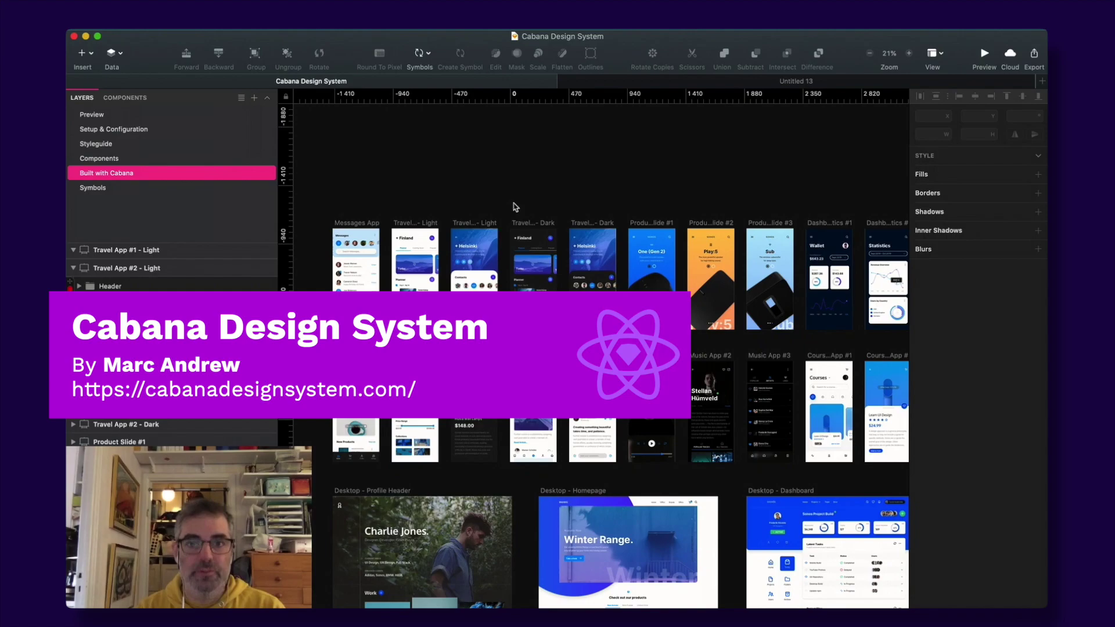
key("Page_Up")
scroll(497, 255, "up", 3)
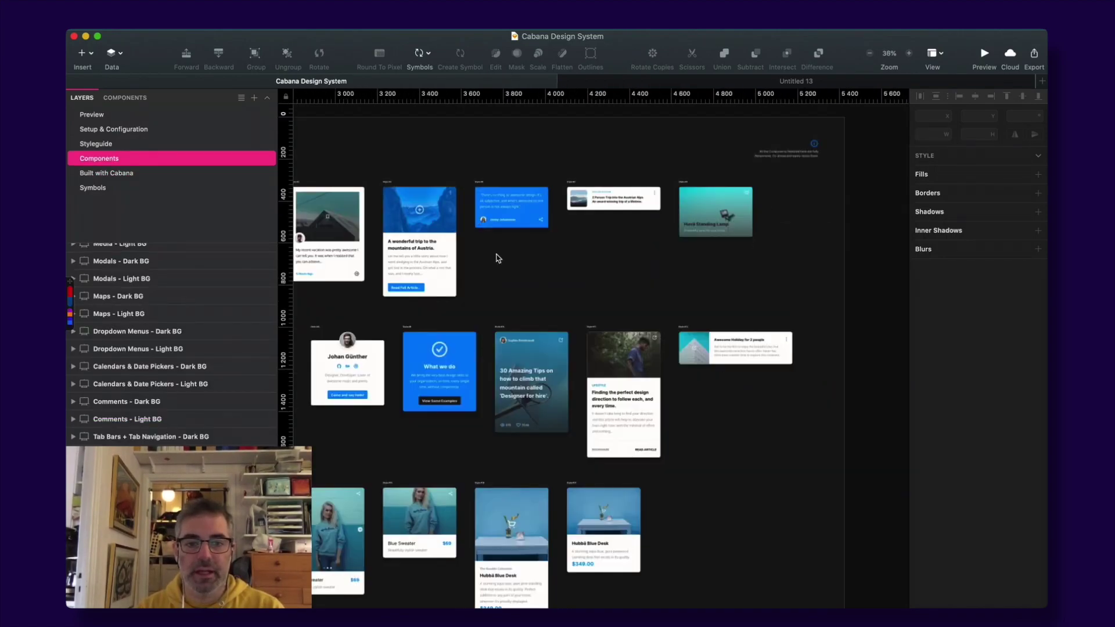
scroll(496, 256, "left", 5)
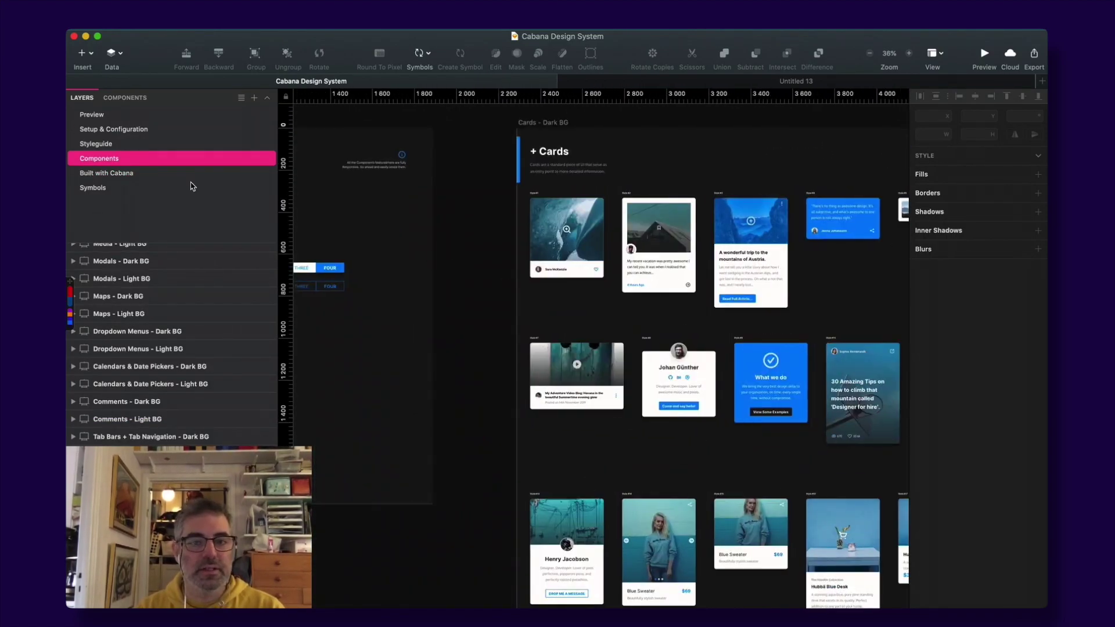
- Inspect the Cards symbols and the What we do card's overrides, then open Untitled 13
left_click(572, 255)
scroll(523, 261, "right", 5)
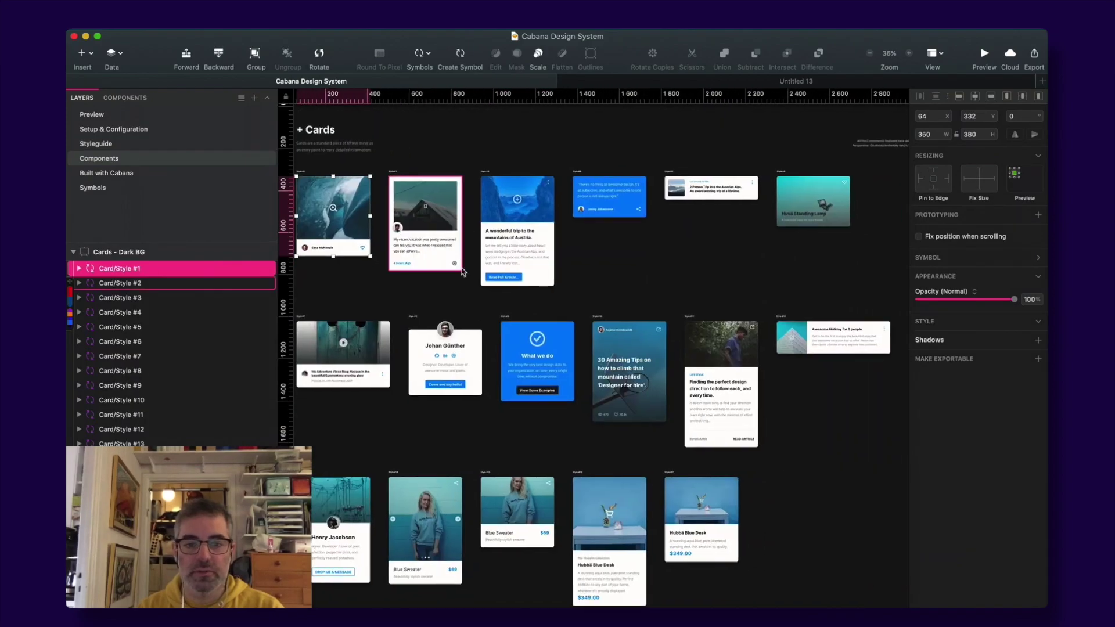
left_click(552, 367)
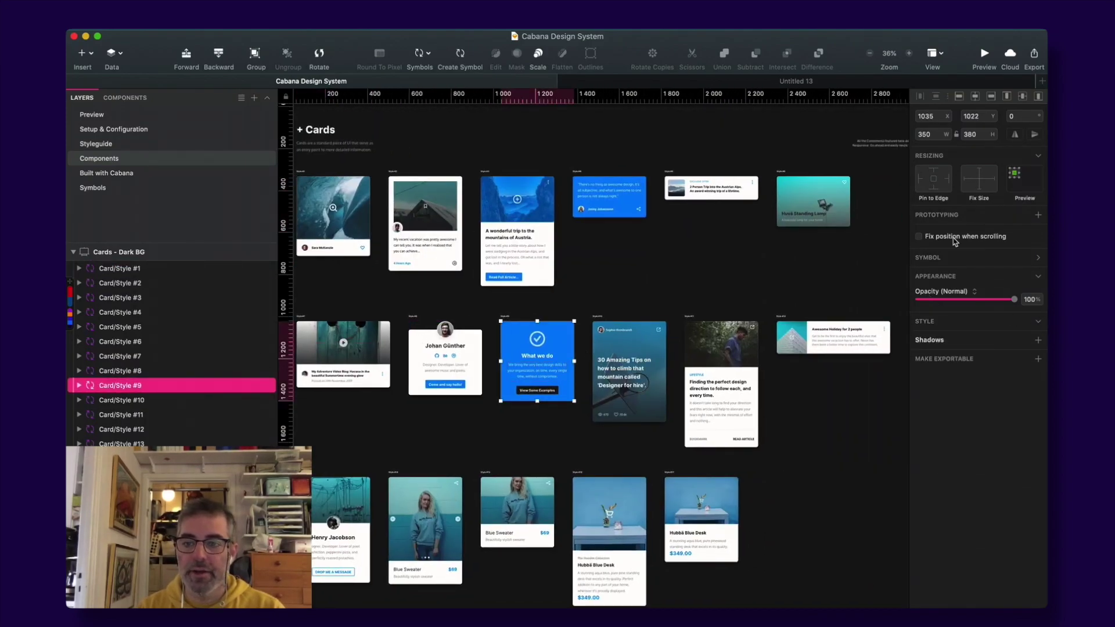
left_click(1038, 257)
scroll(948, 380, "down", 5)
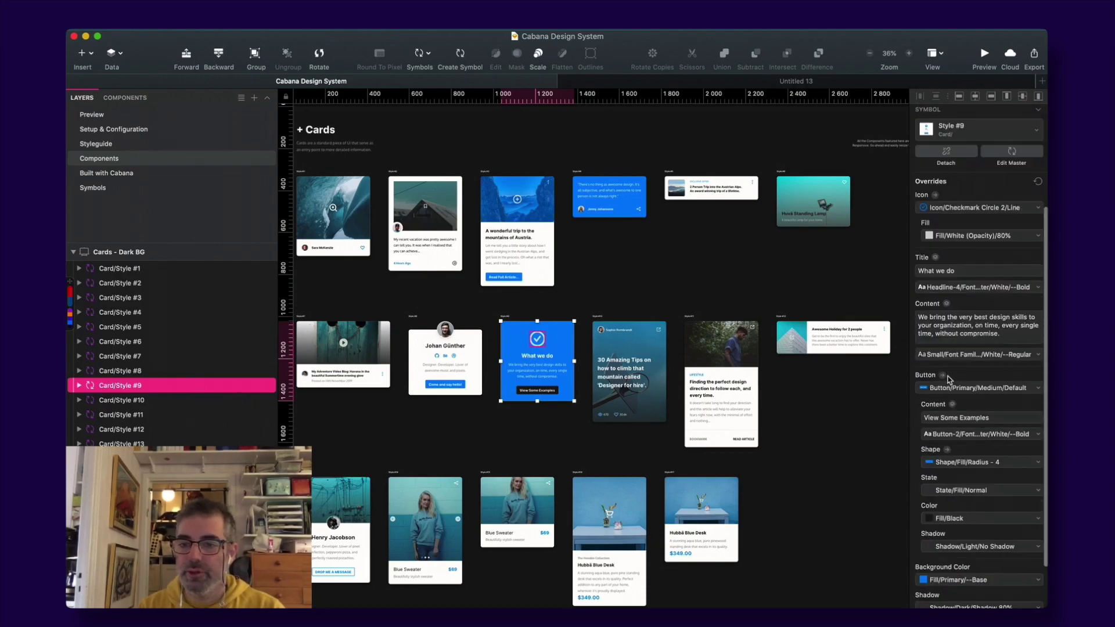
scroll(947, 381, "up", 5)
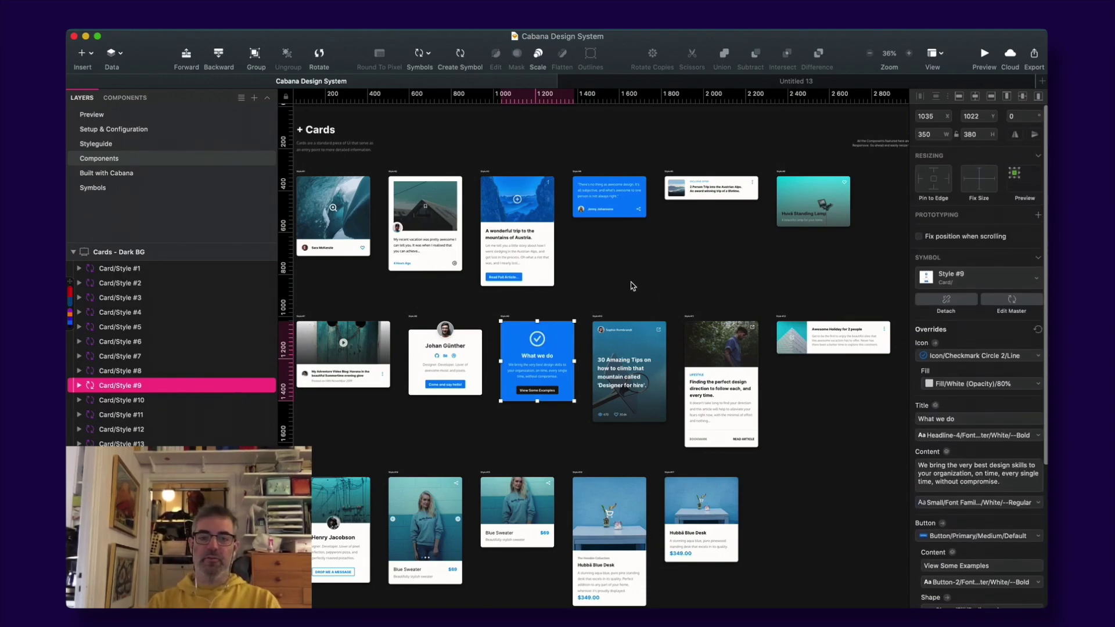
left_click(589, 85)
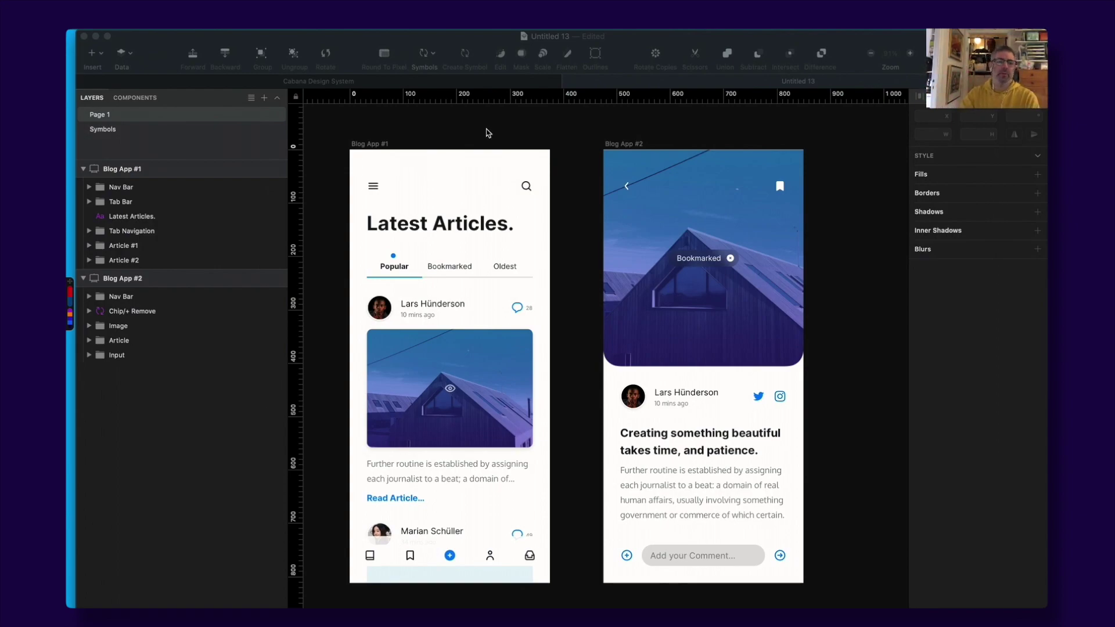
- Focus the Sketch window showing the Blog App #1 and Blog App #2 artboards
left_click(377, 215)
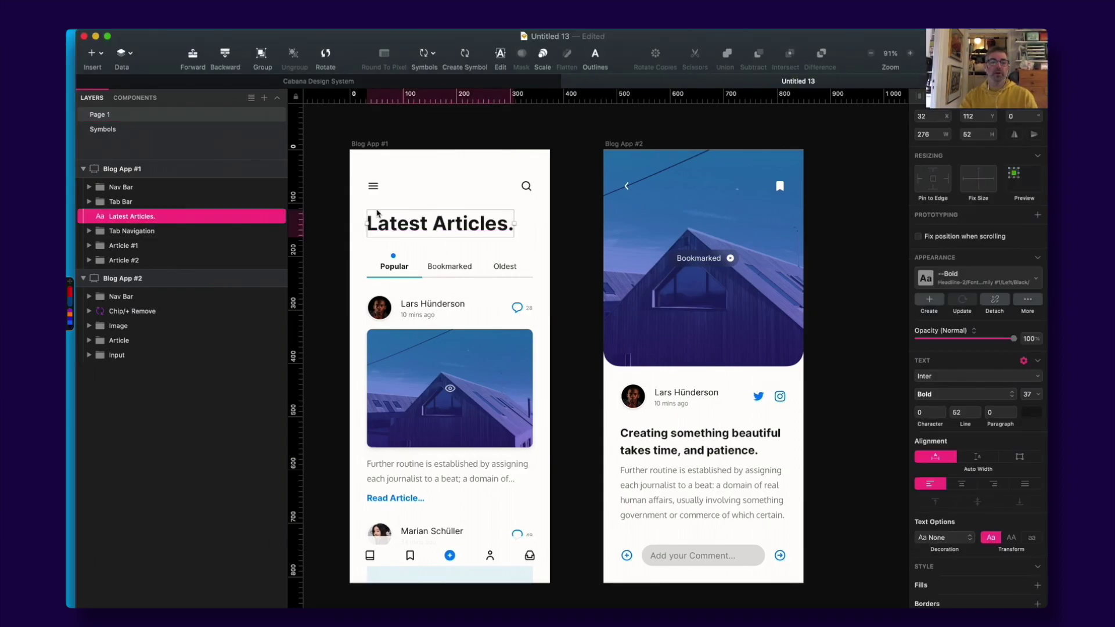
- Rename Page 1 to 'Start here'
left_click(324, 152)
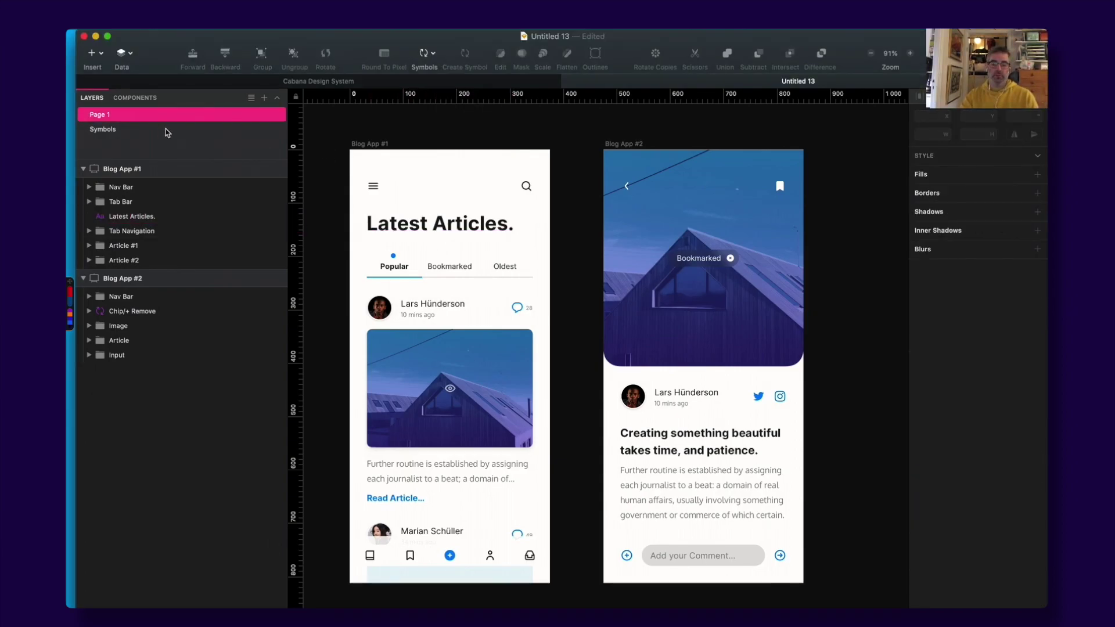
left_click(105, 116)
type("Start here")
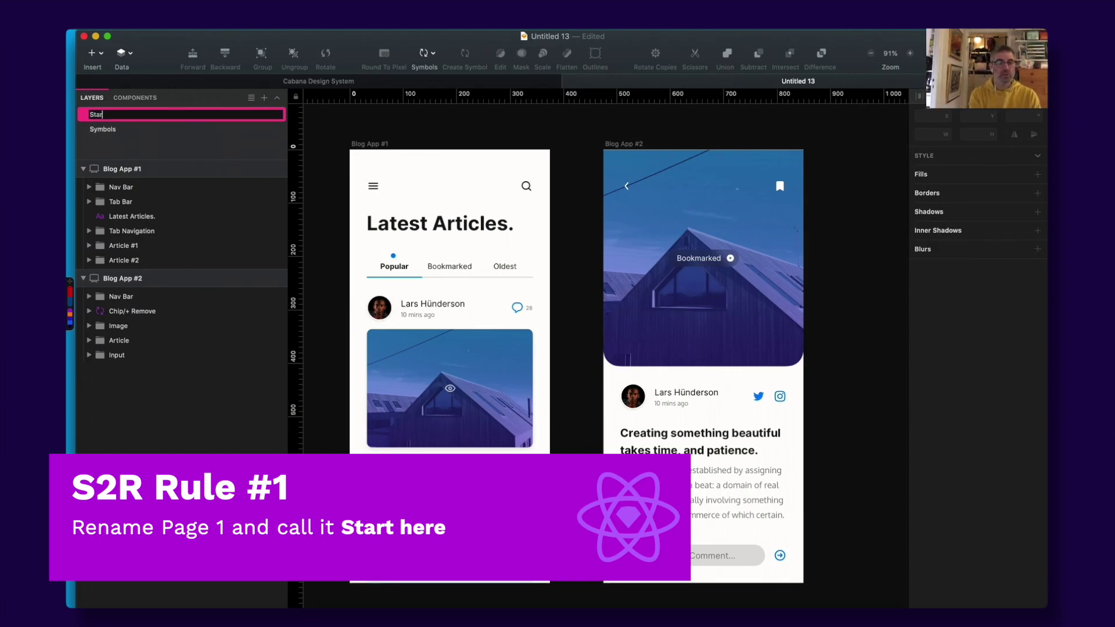
key("Return")
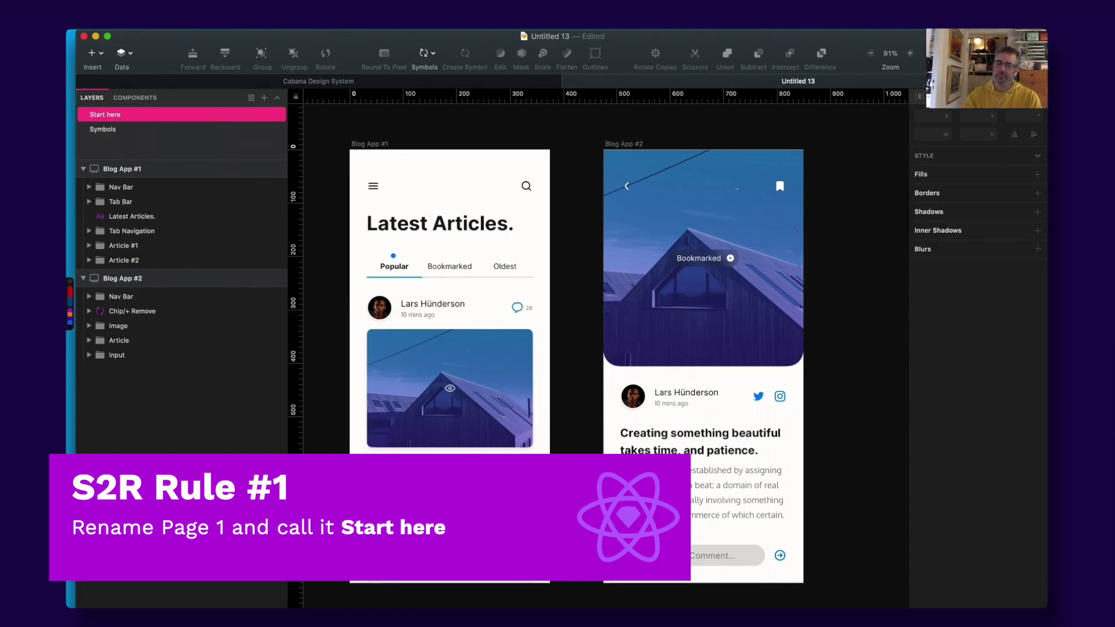
- Rename the Blog App #1 artboard to 'Start'
left_click(427, 157)
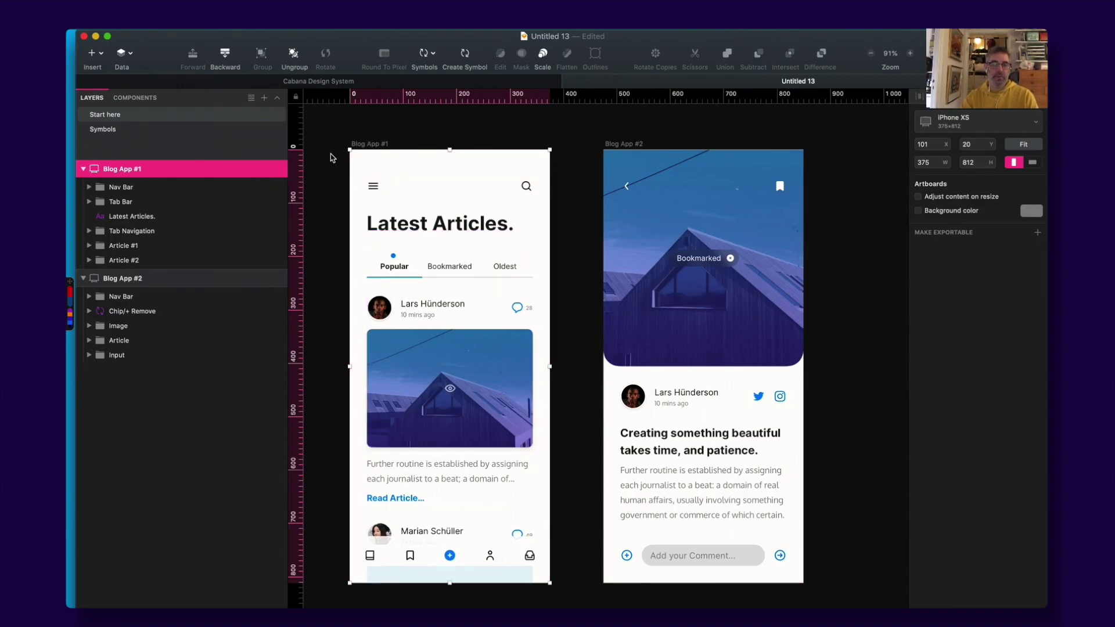
double_click(119, 169)
type("Start")
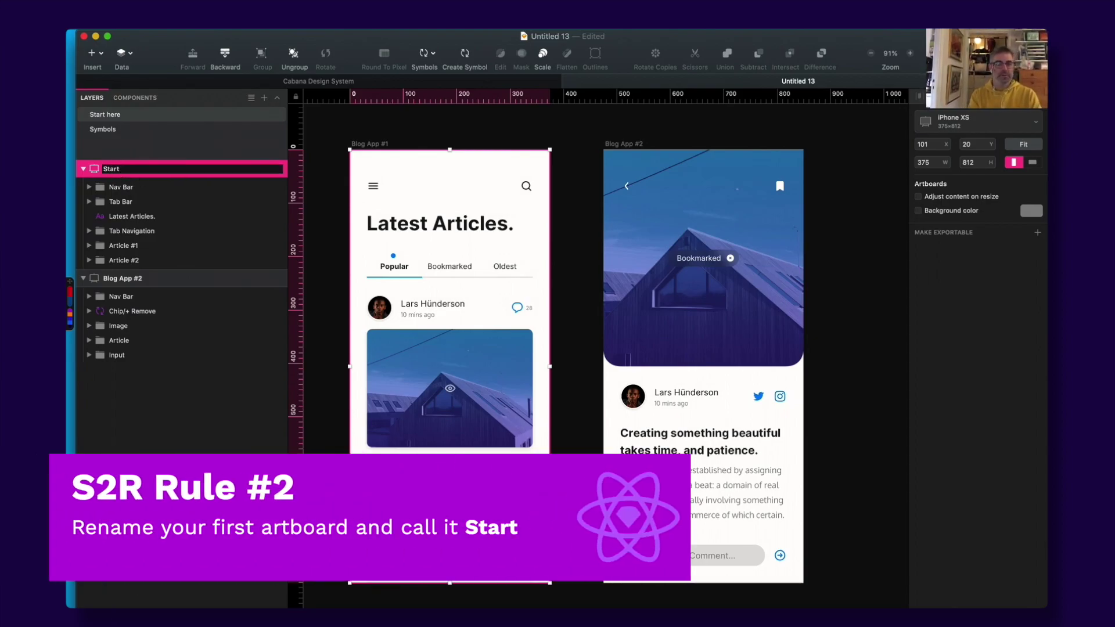
key("Return")
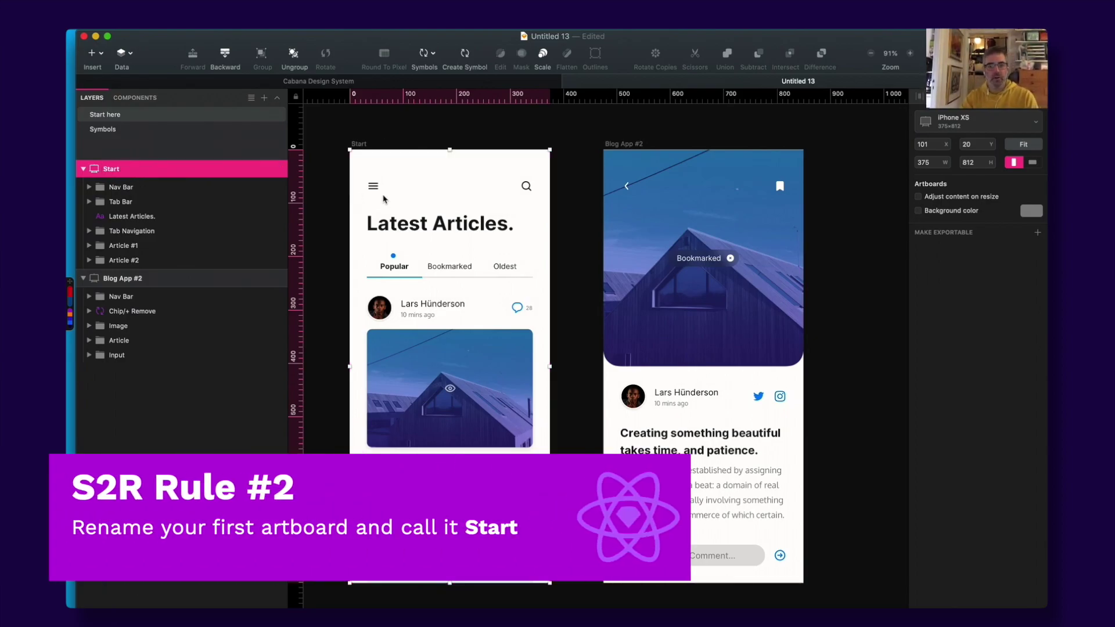
left_click(351, 150)
left_click(359, 145)
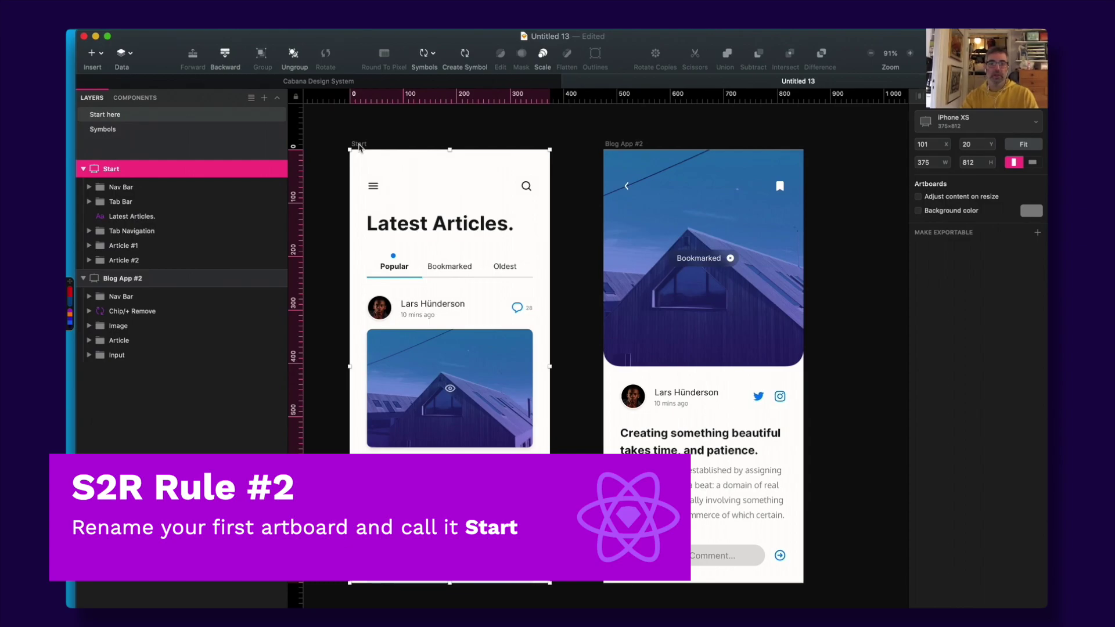
left_click(342, 138)
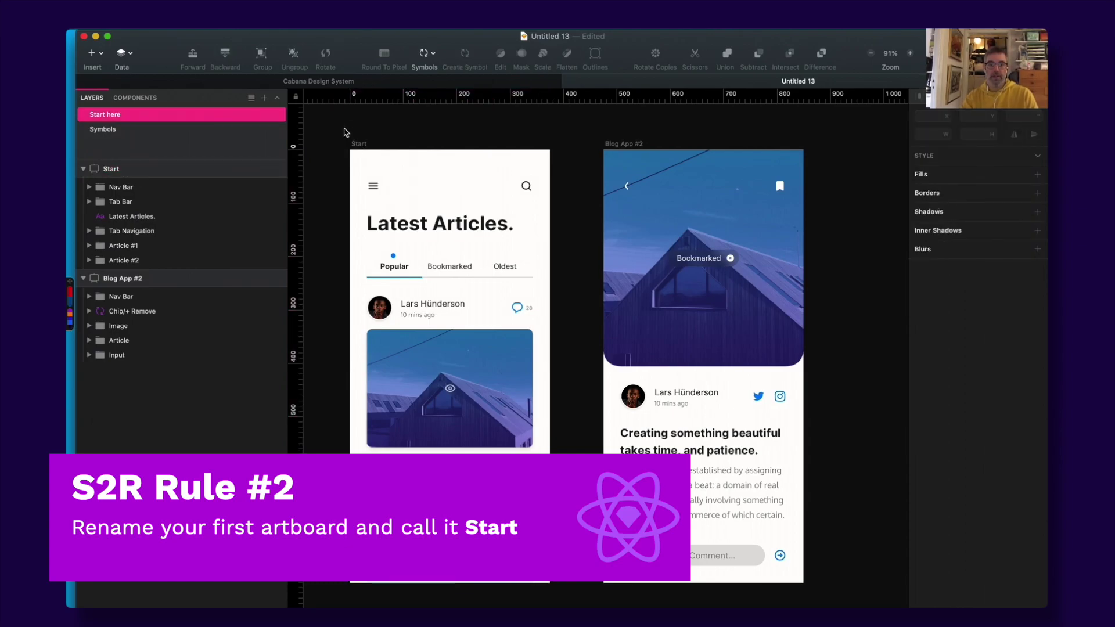
- Save the design as Quick Proto Tutorial and open it in a widened Sketch2React Code App
left_click(140, 26)
left_click(203, 141)
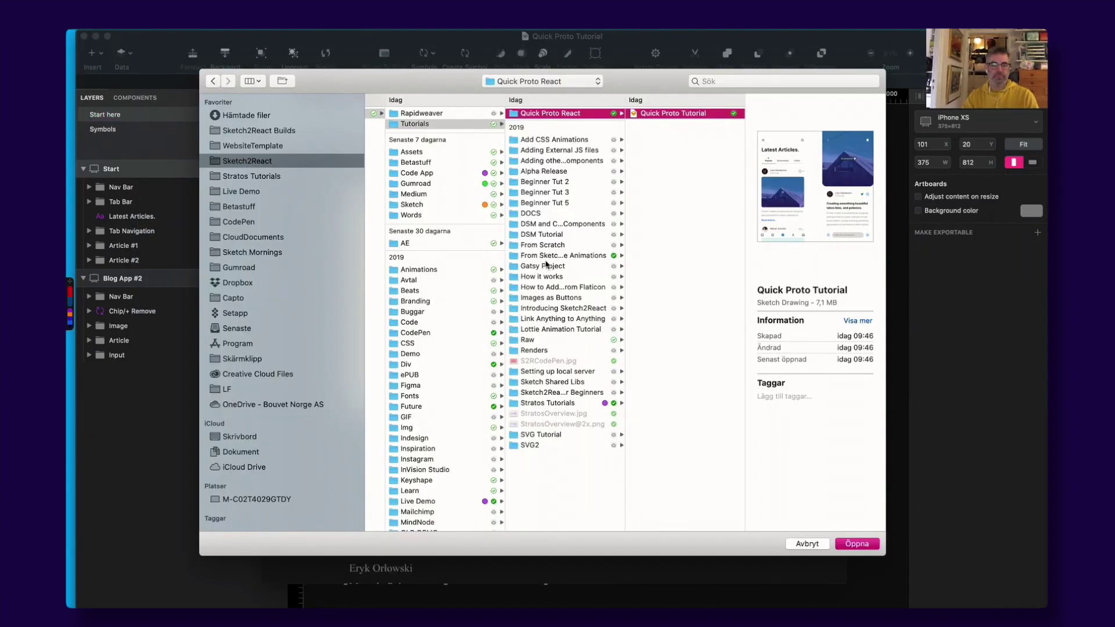
key("Return")
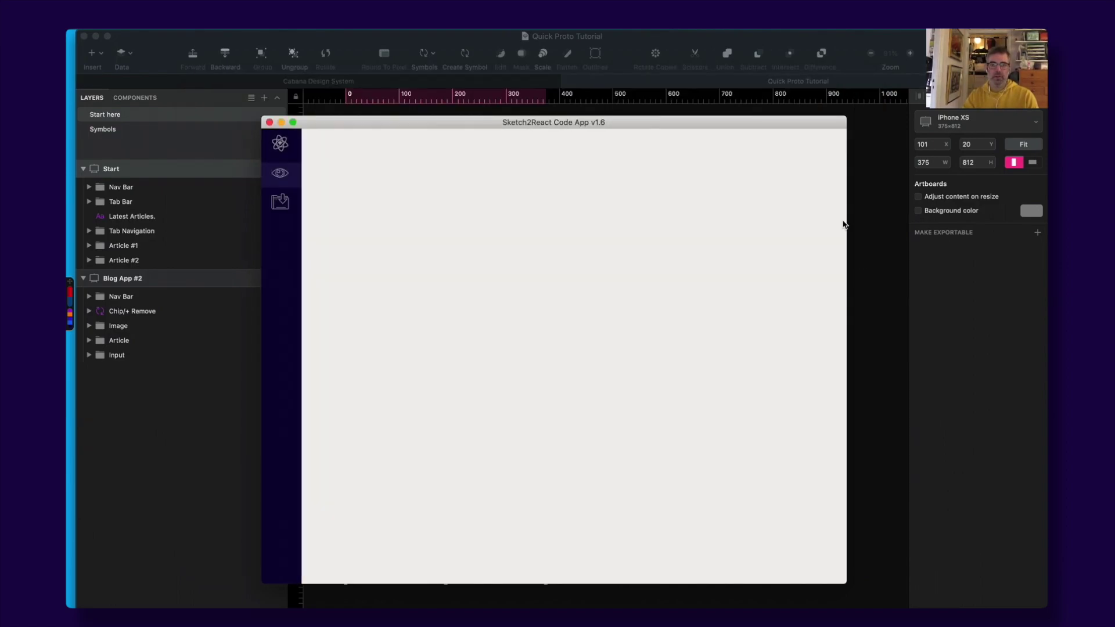
mouse_move(846, 116)
left_mouse_down()
mouse_move(947, 106)
mouse_move(841, 121)
left_mouse_up()
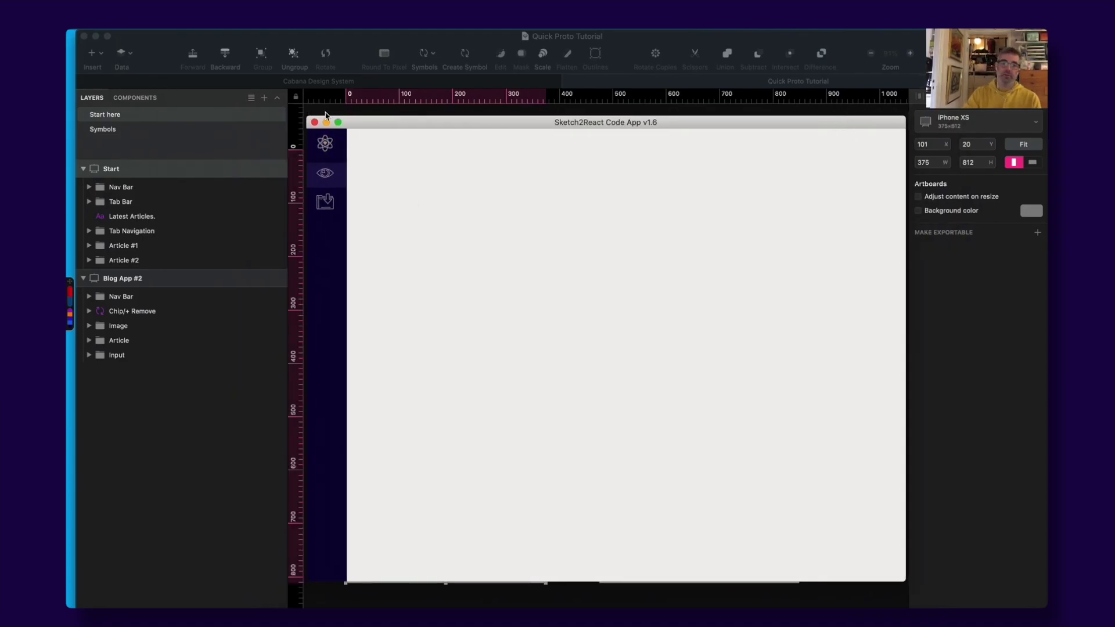
- Return to the Sketch design and select the Article #1 group
left_click(325, 143)
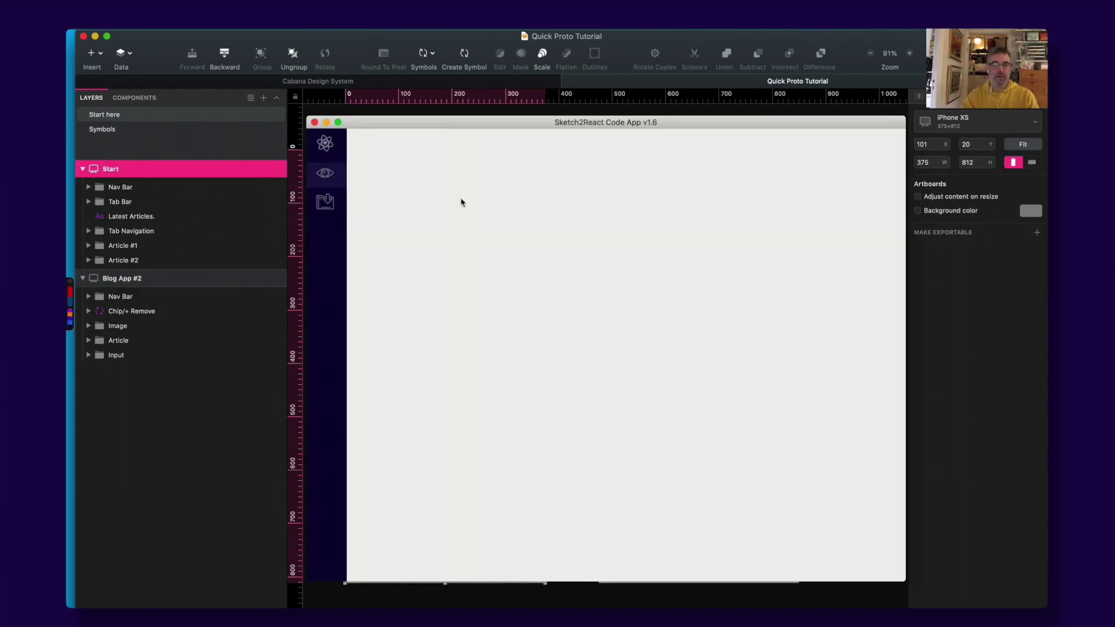
left_click_drag(369, 120, 376, 137)
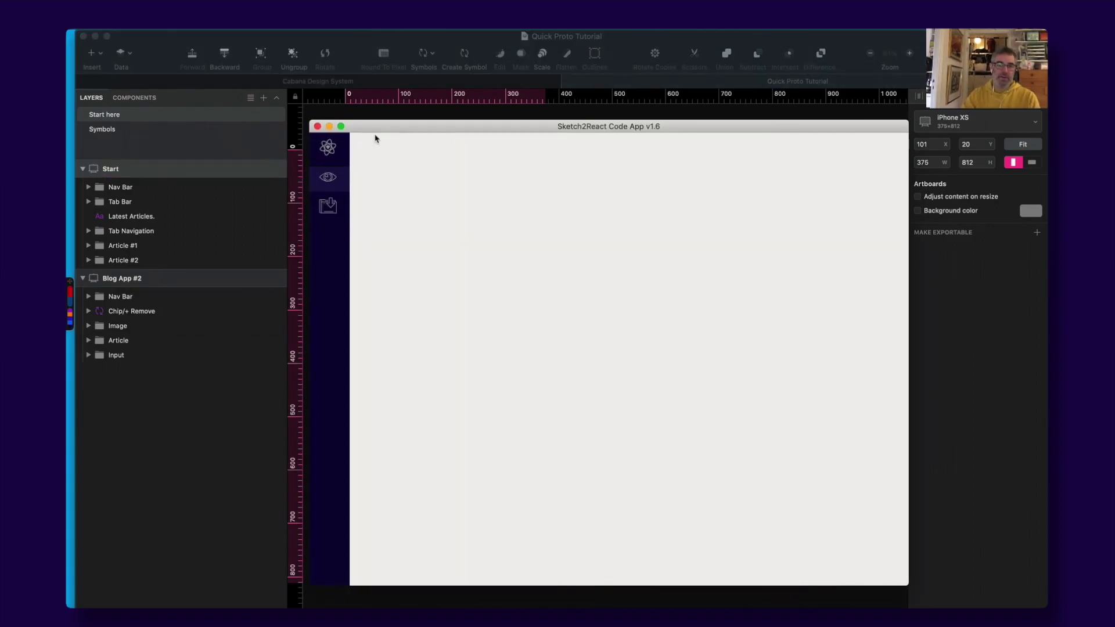
left_click(421, 205)
left_click(87, 245)
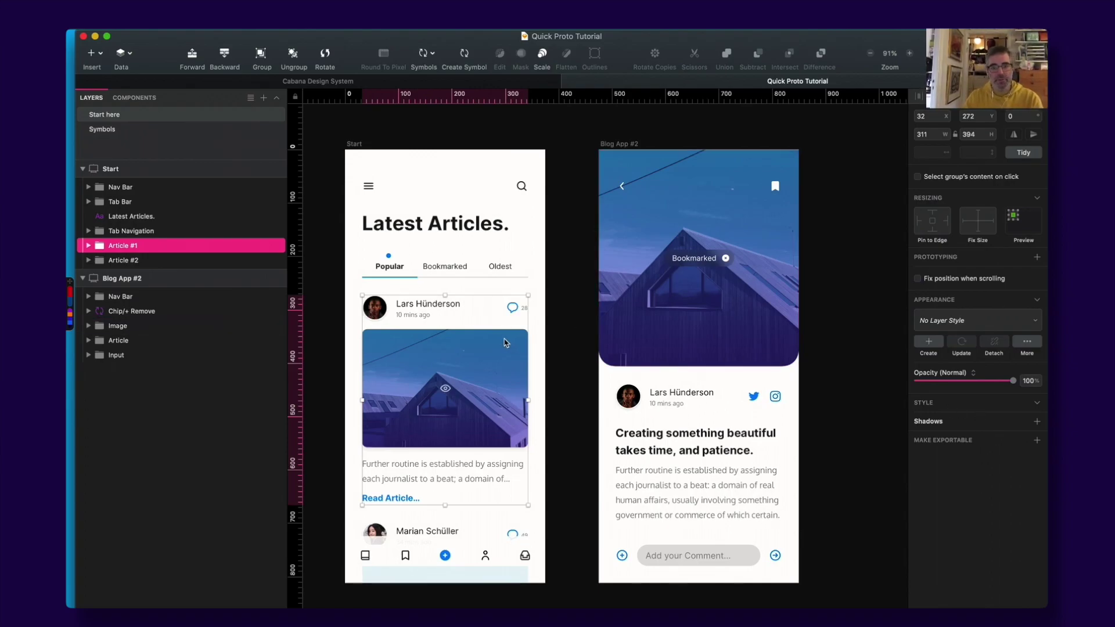
- Give the Article #1 group an SVG export preset, save, and switch to Sketch2React
left_click(1036, 439)
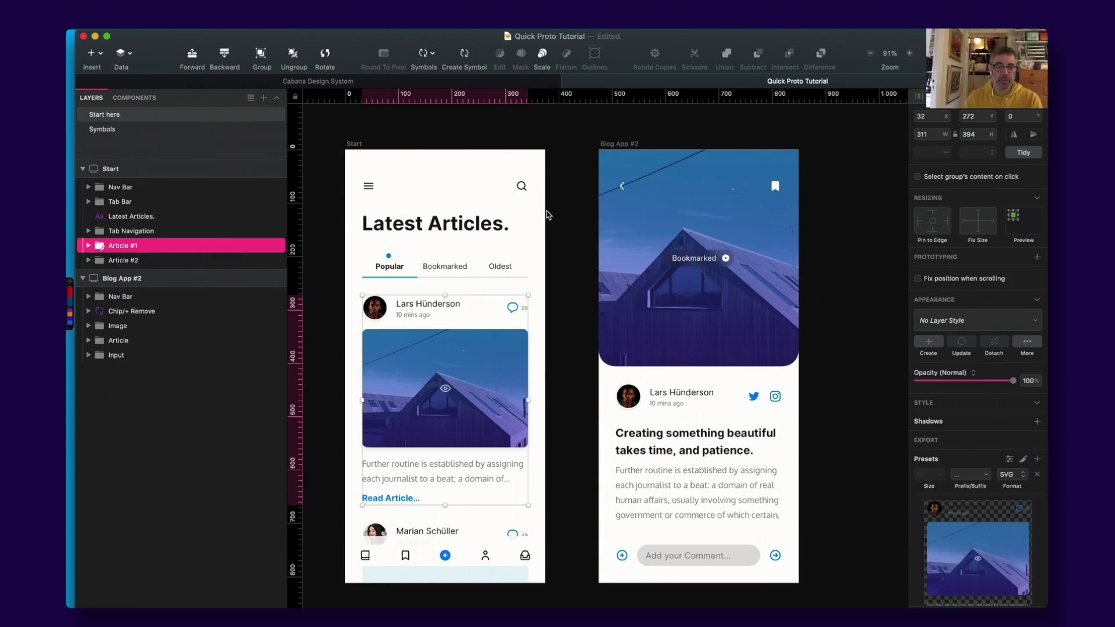
key("super+s")
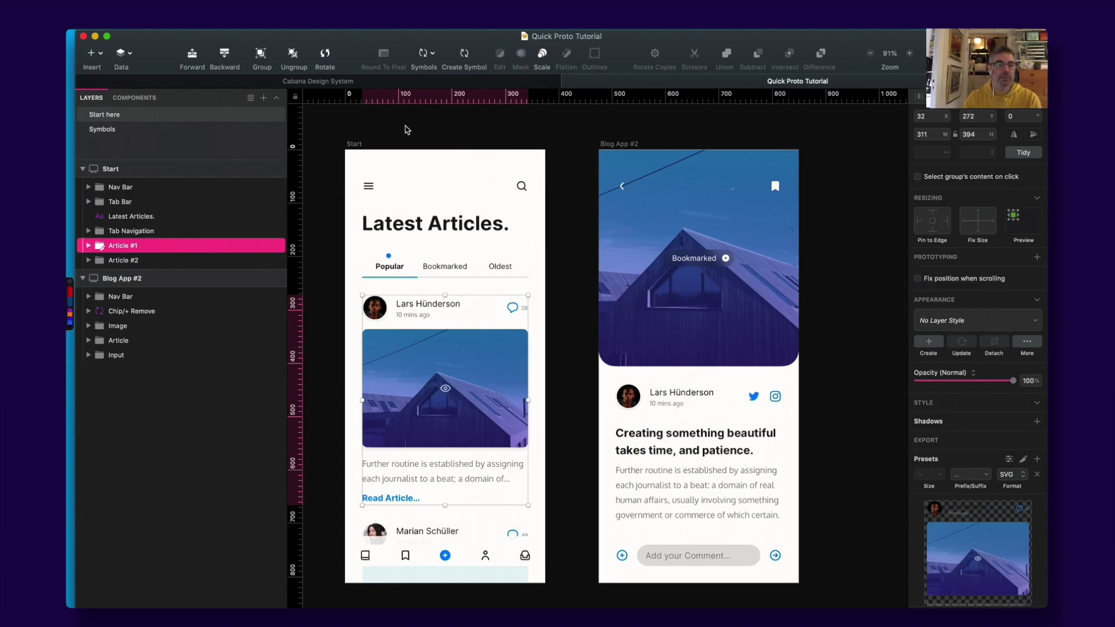
key("super+Tab")
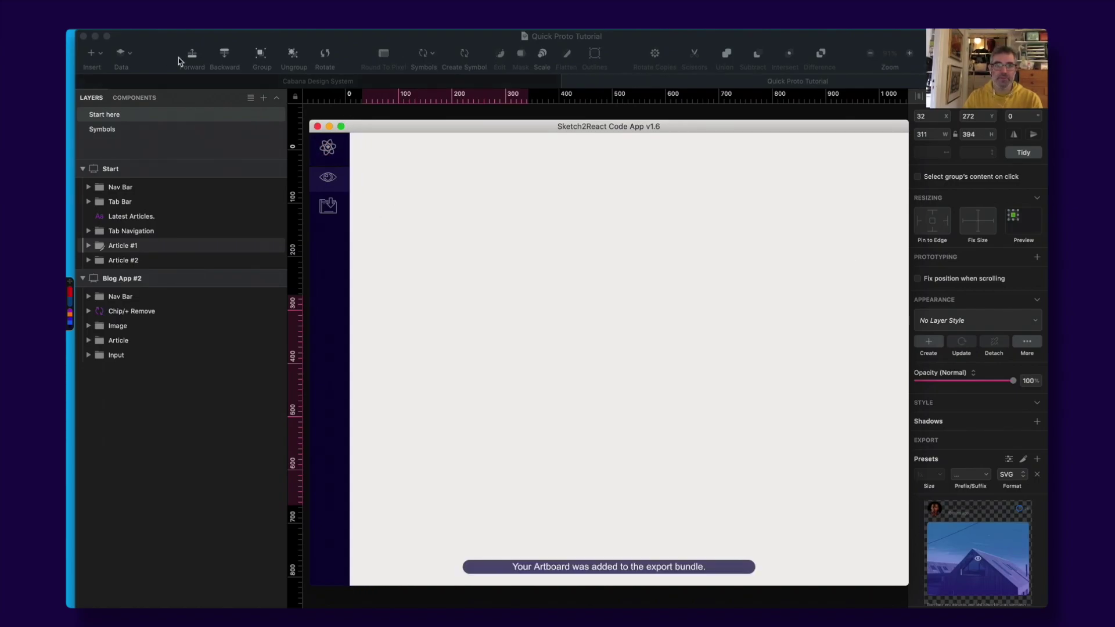
- Link Quick Proto Tutorial in Sketch2React, then reselect Article #1 back in Sketch
left_click(220, 38)
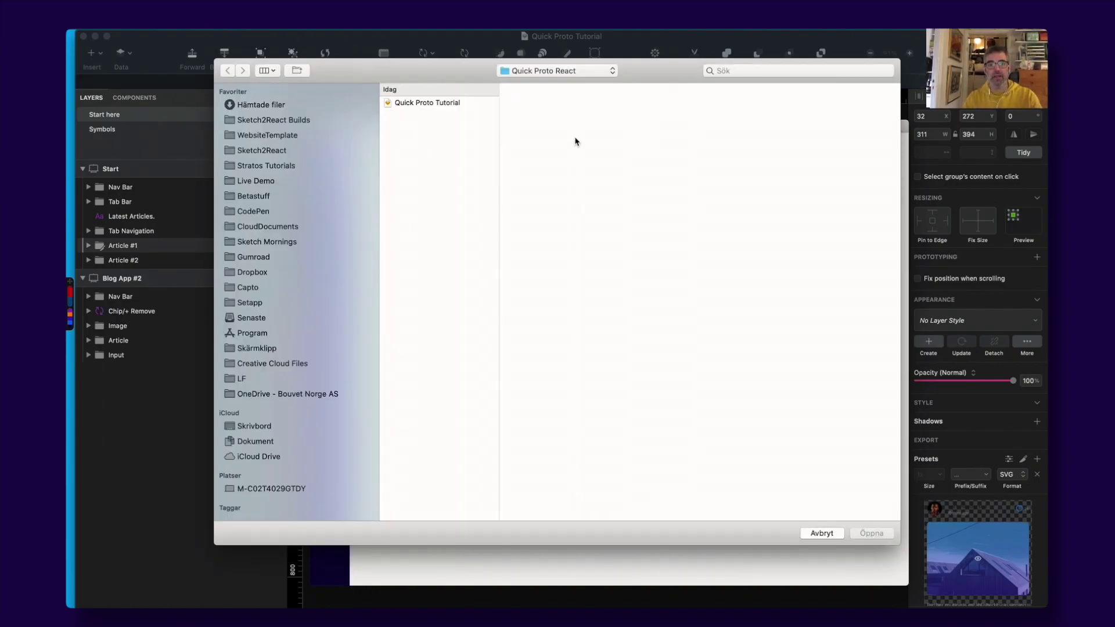
left_click(475, 103)
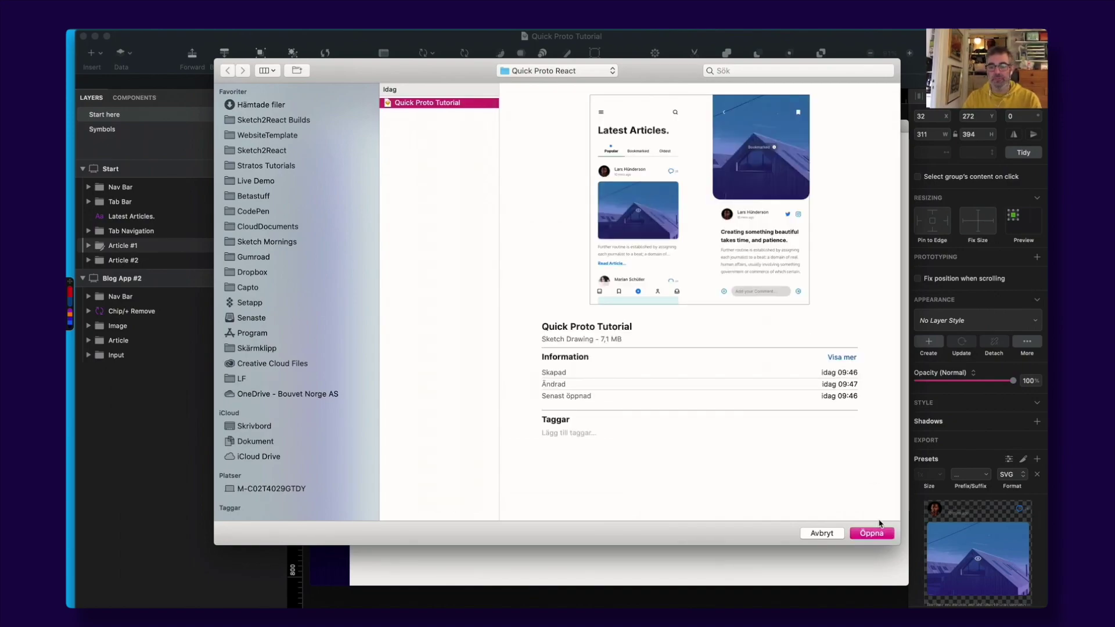
left_click(879, 532)
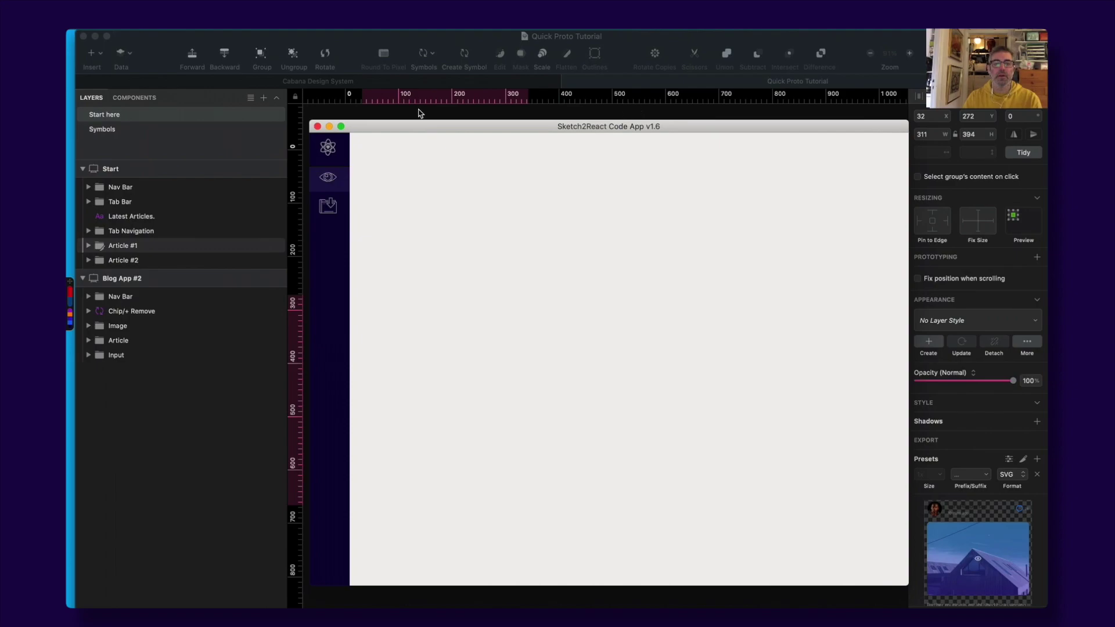
left_click(421, 114)
left_click(146, 250)
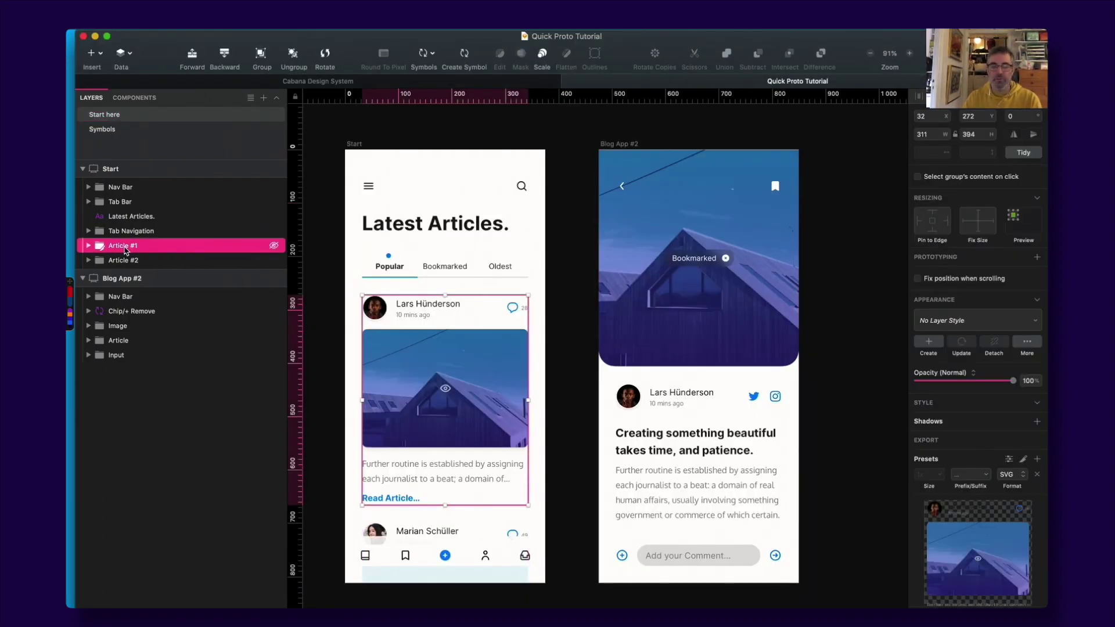
- Rename the Article #1 group to Article1
double_click(123, 247)
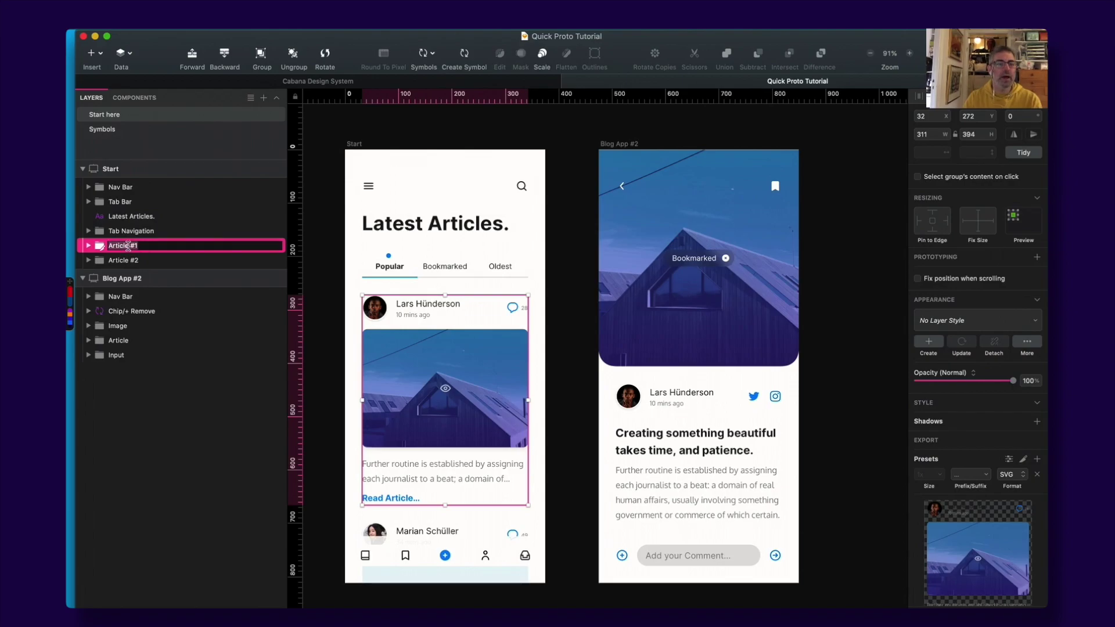
left_click(125, 246)
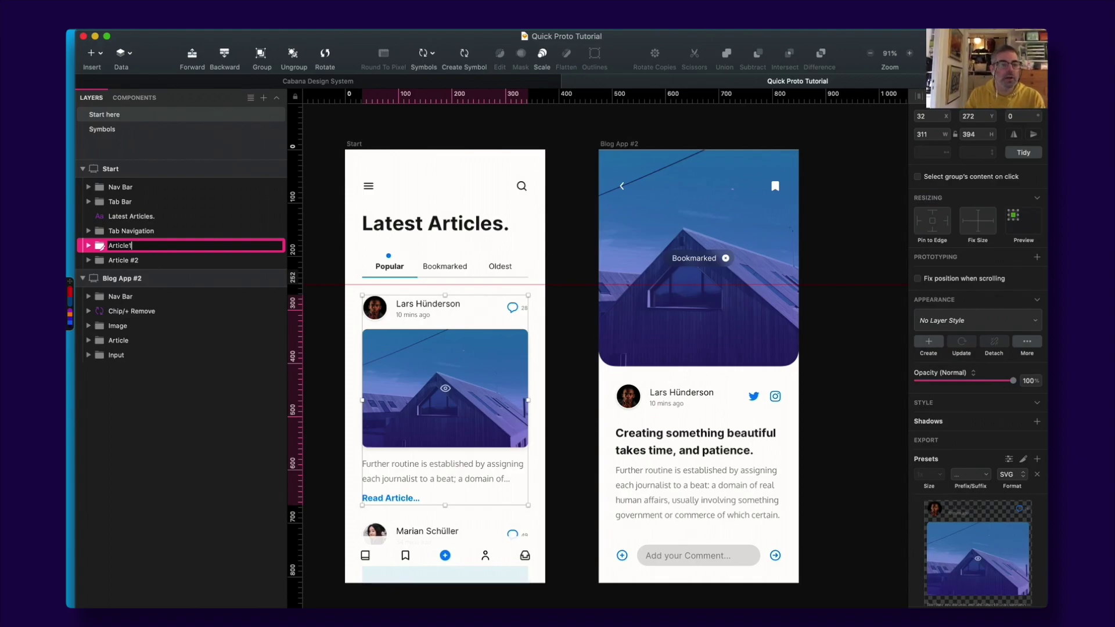
key("Return")
- Relink the Quick Proto Tutorial file in Sketch2React Code App to refresh the preview
key("super+Tab")
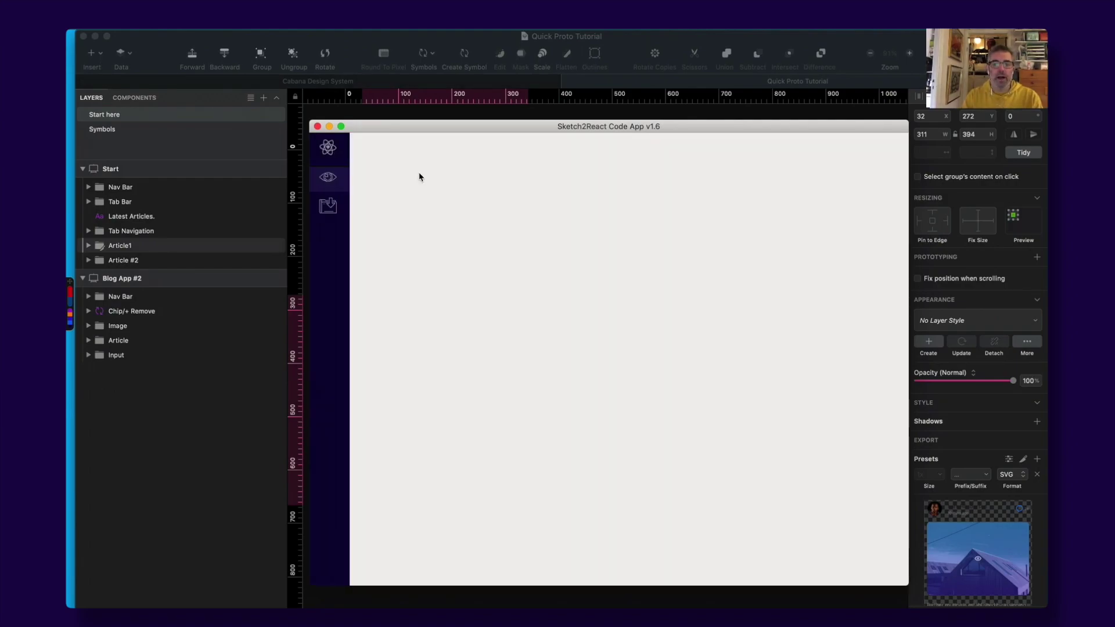
left_click(226, 31)
left_click(227, 39)
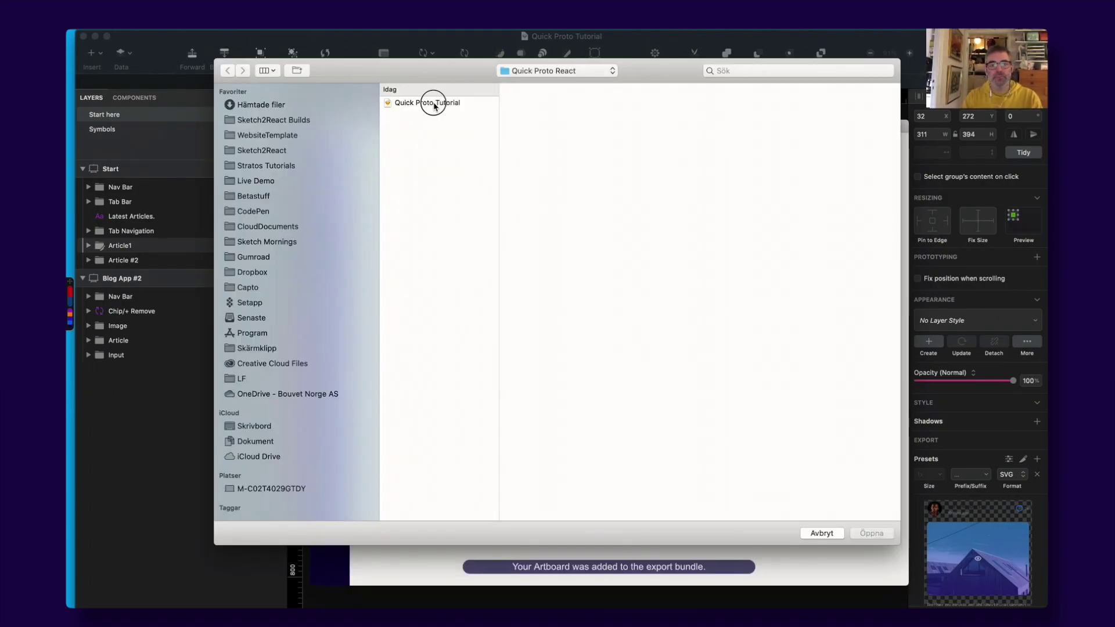
left_click(434, 105)
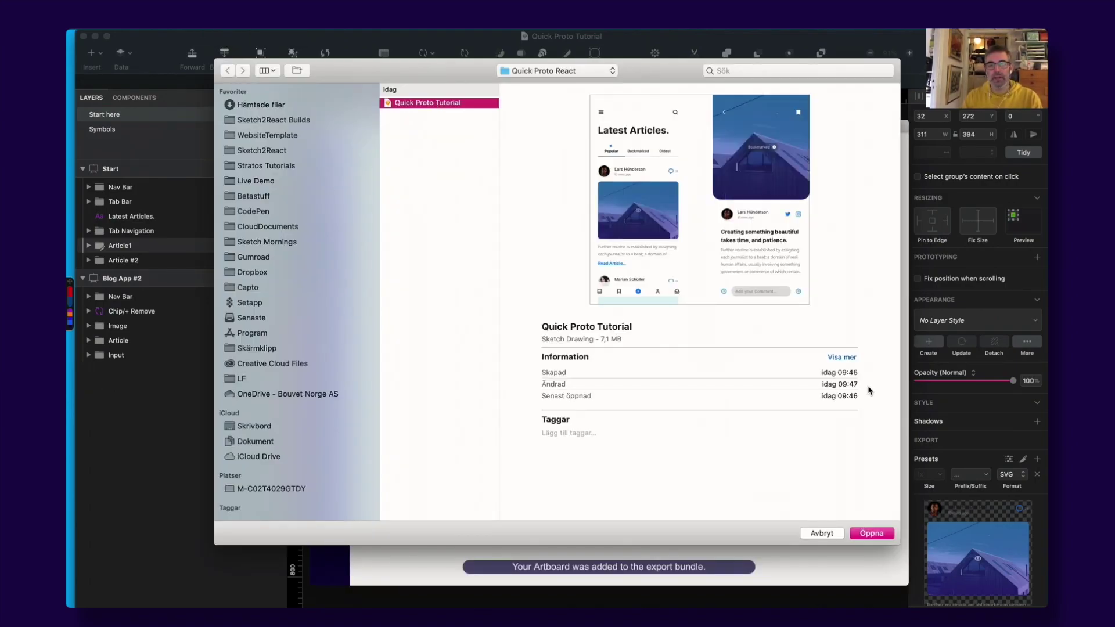
left_click(872, 533)
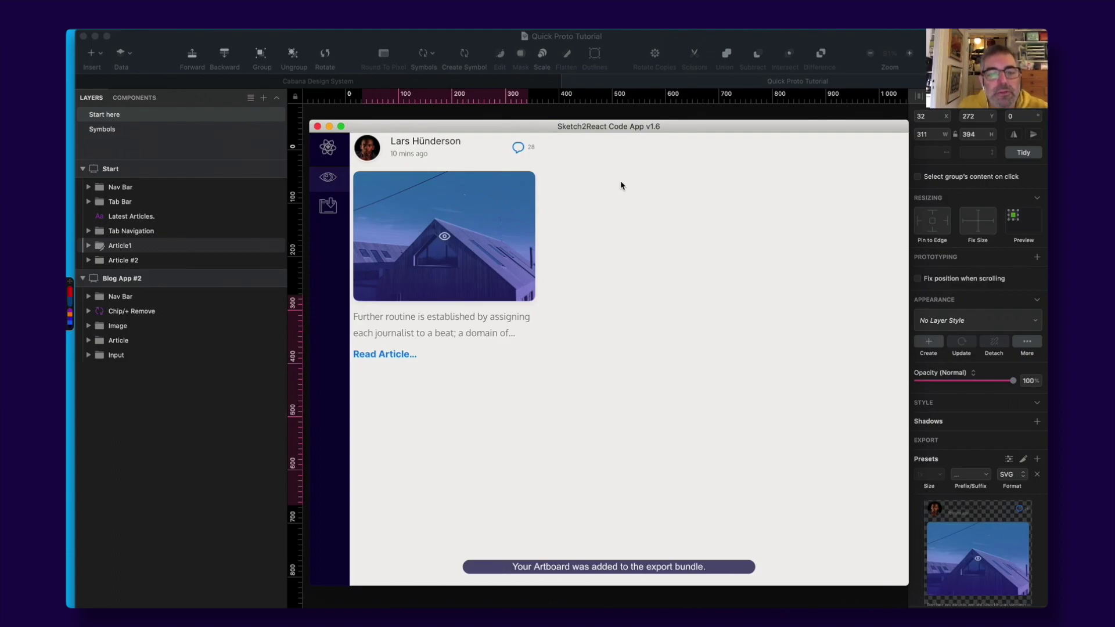
- Compare the Article1 and Article #2 groups in the Layers list
left_click(473, 118)
left_click(445, 401)
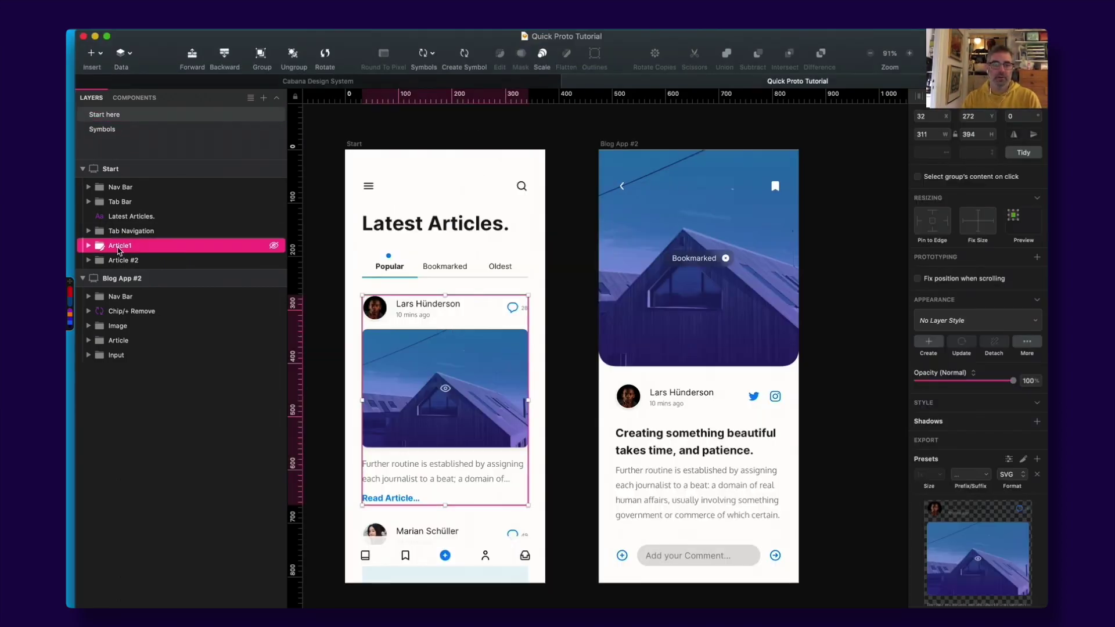
left_click(125, 260)
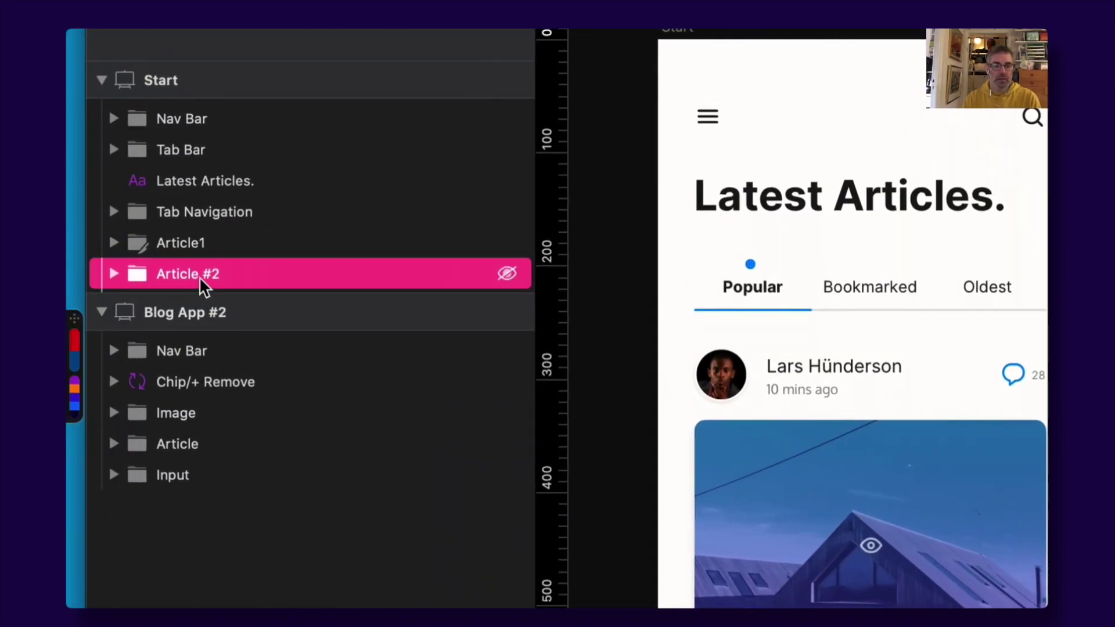
left_click(198, 244)
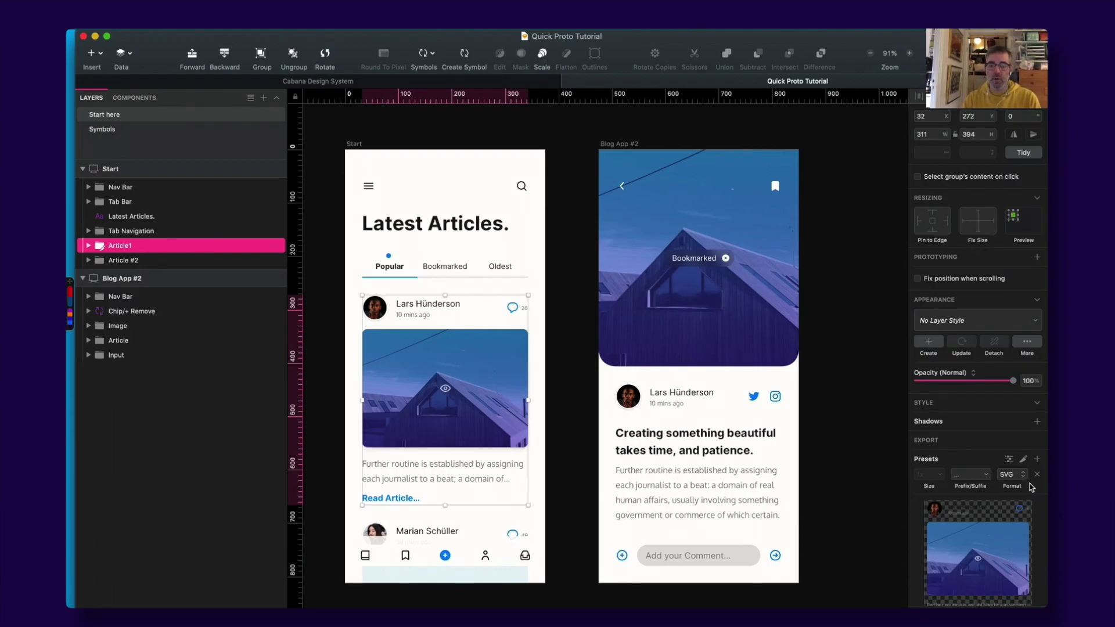
- Check Article1's live preview in Sketch2React, then select the Tab Bar group
key("super+Tab")
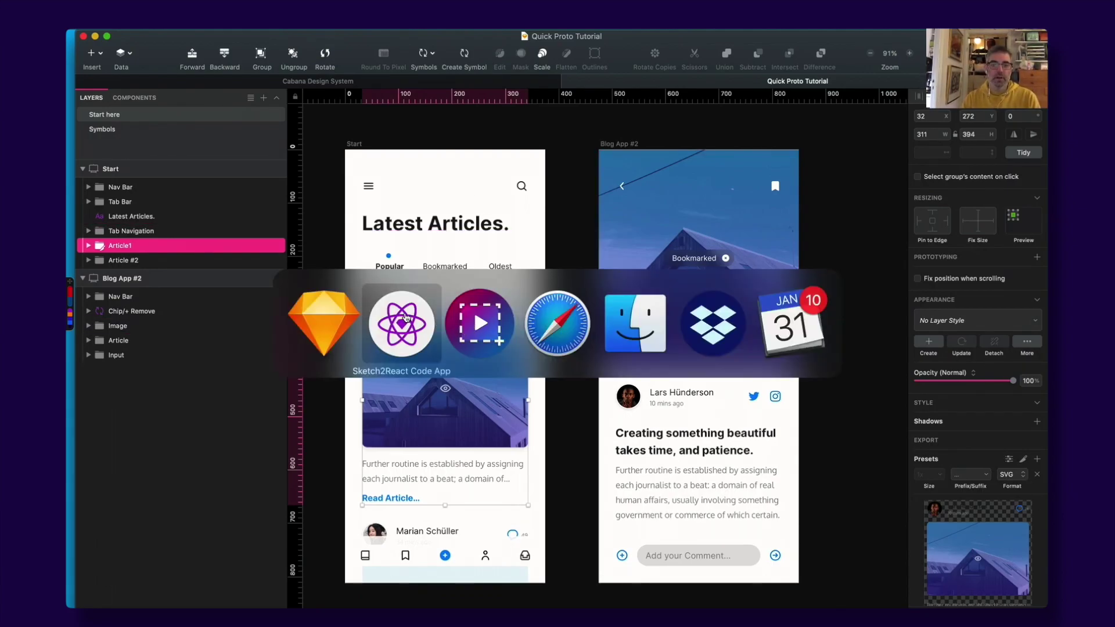
key("super+Tab")
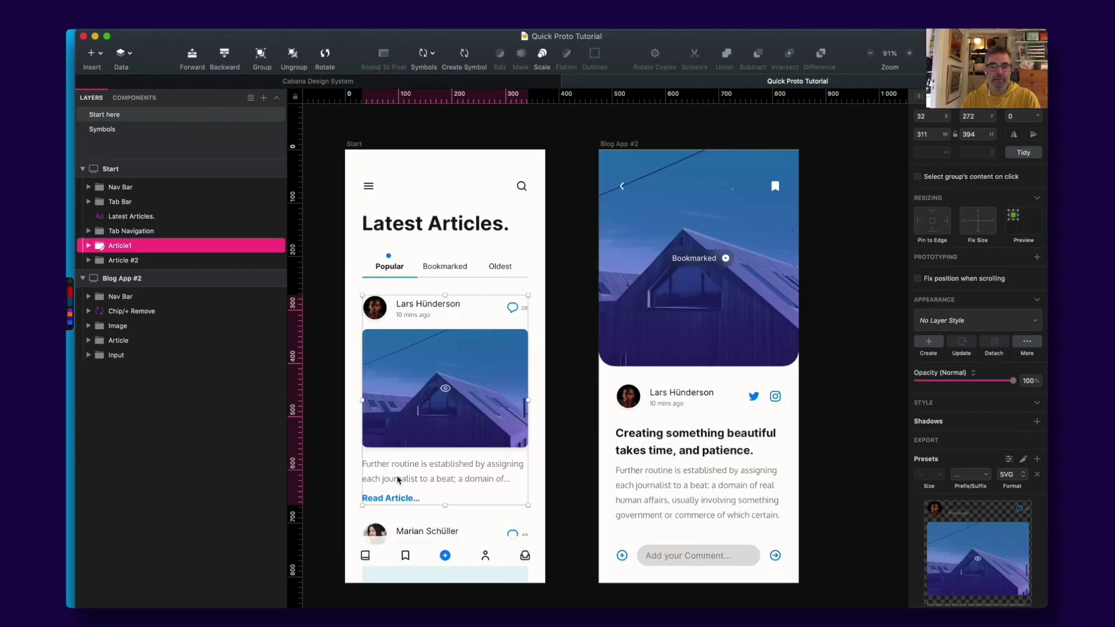
key("super+Tab")
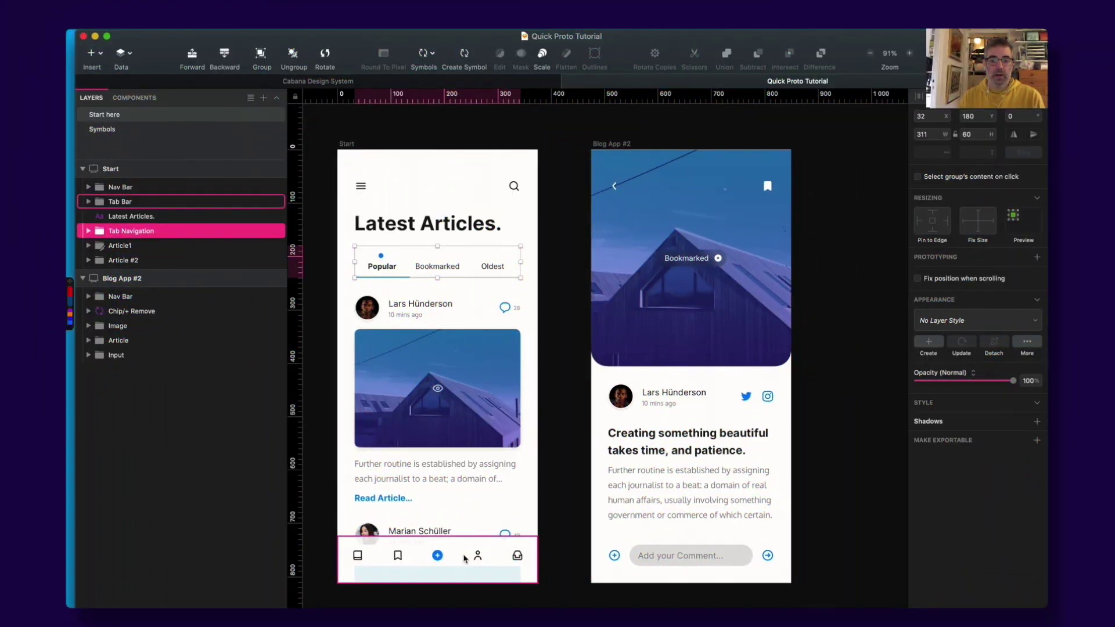
left_click(464, 559)
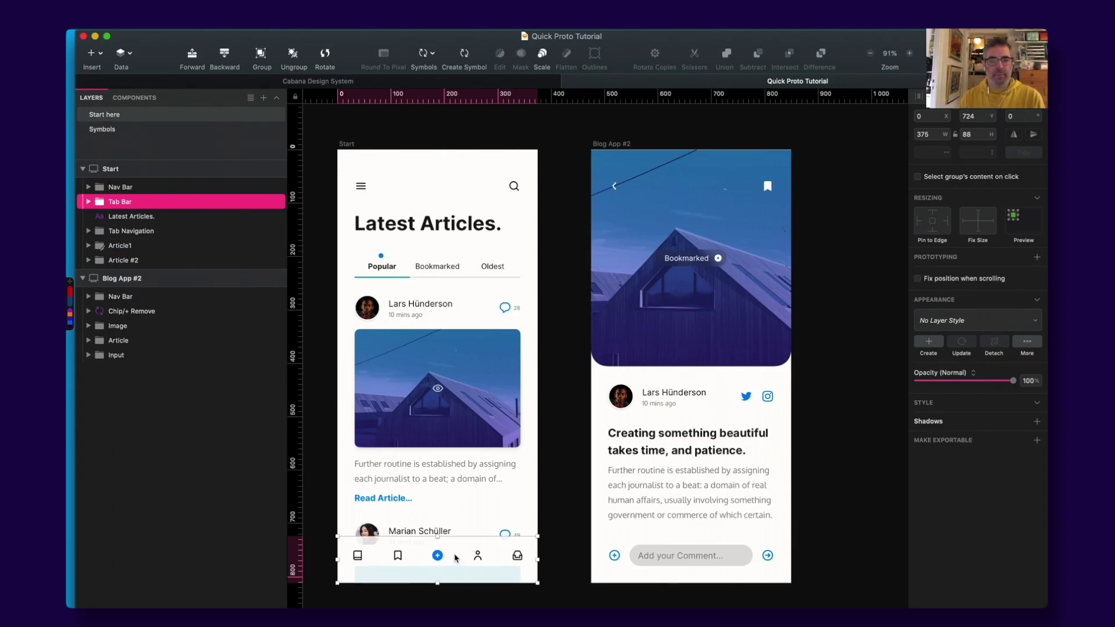
- Rename Tab Bar to TabBar and give it an SVG export preset
double_click(121, 202)
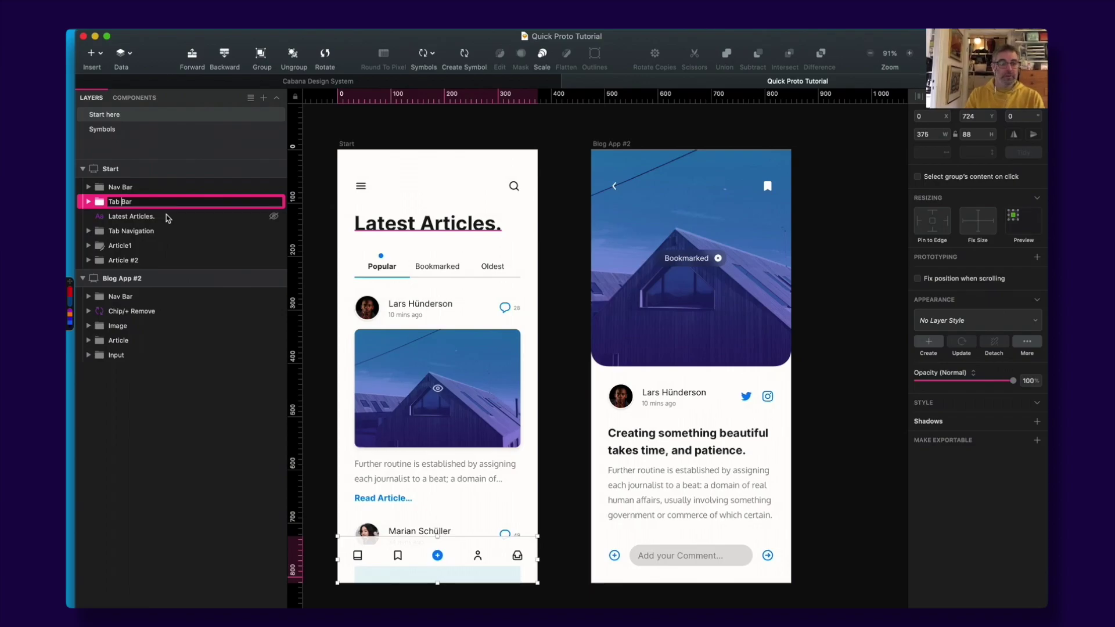
key("BackSpace")
key("Return")
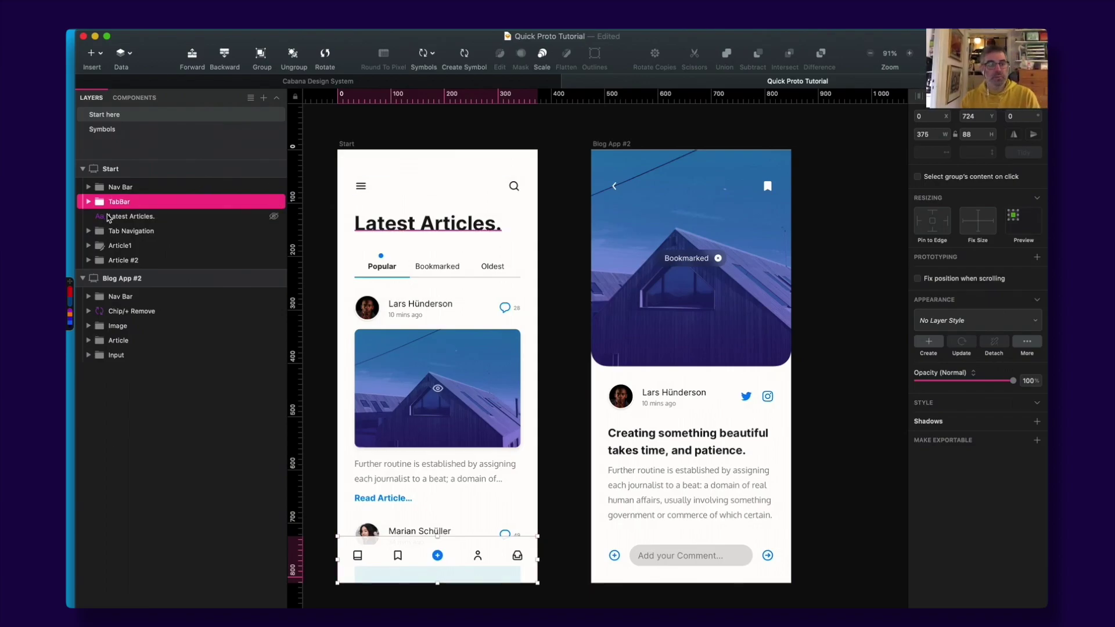
left_click(1037, 441)
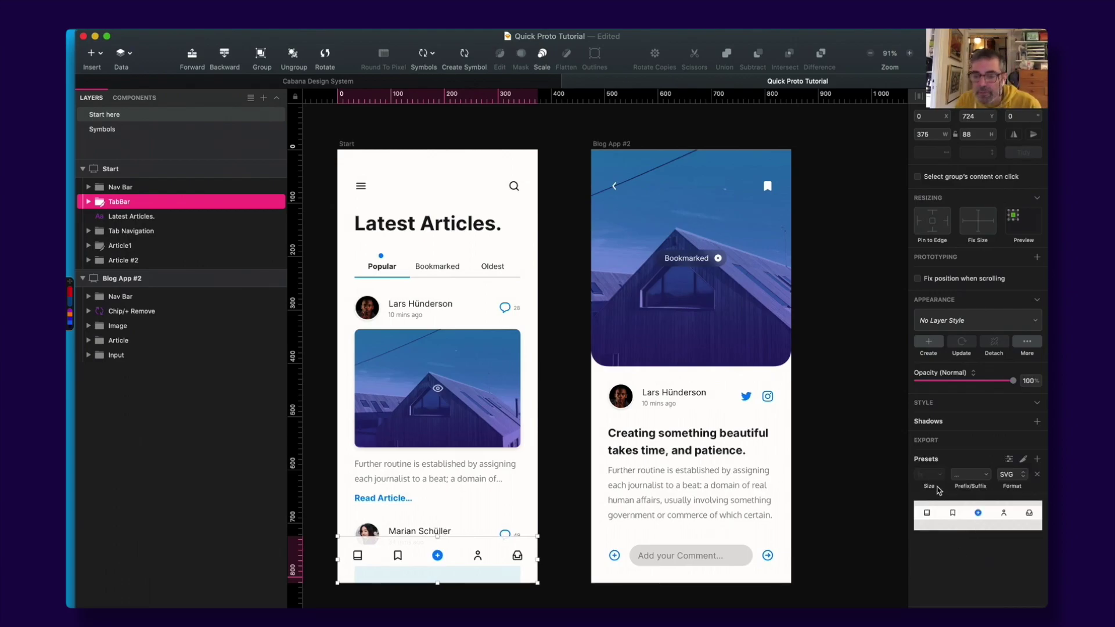
- Relink Quick Proto Tutorial in Sketch2React so TabBar previews beside Article1
key("super+Tab")
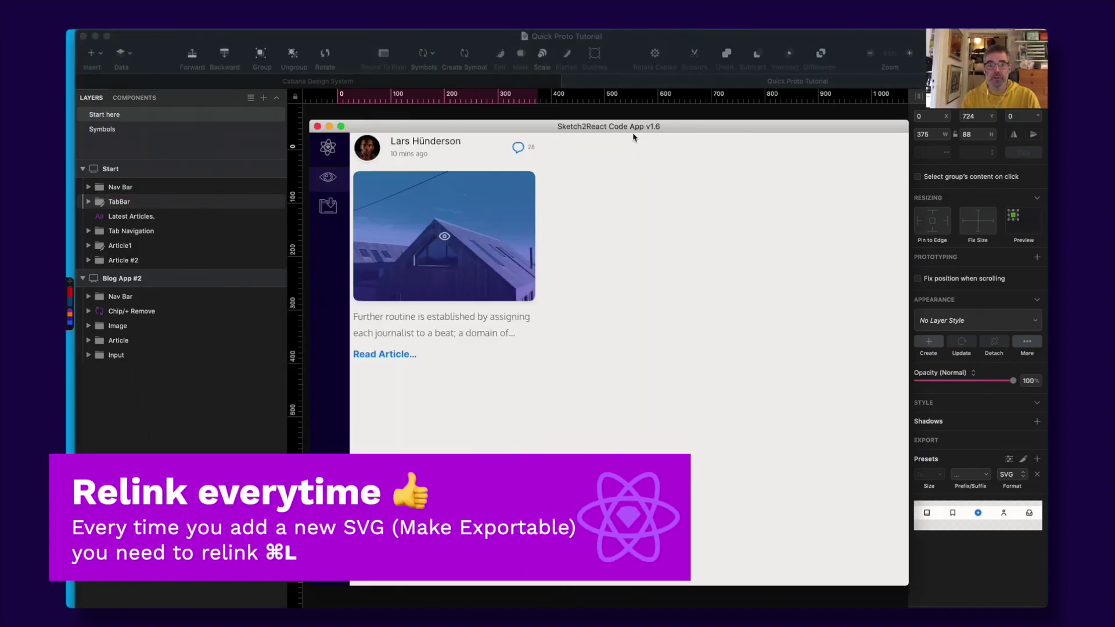
left_click_drag(546, 120, 520, 122)
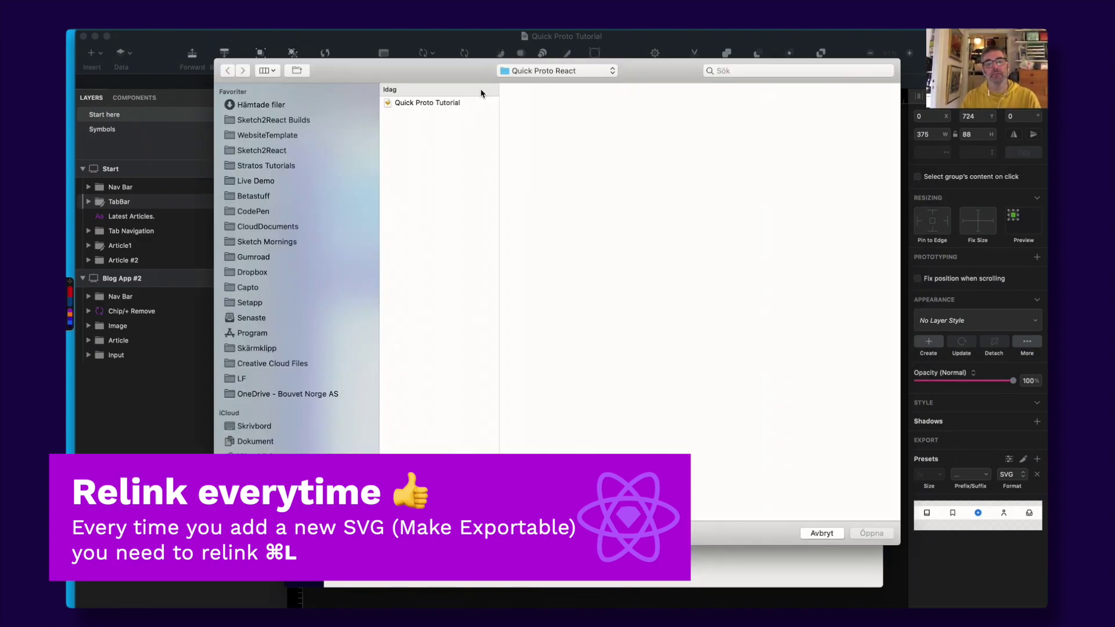
left_click(457, 103)
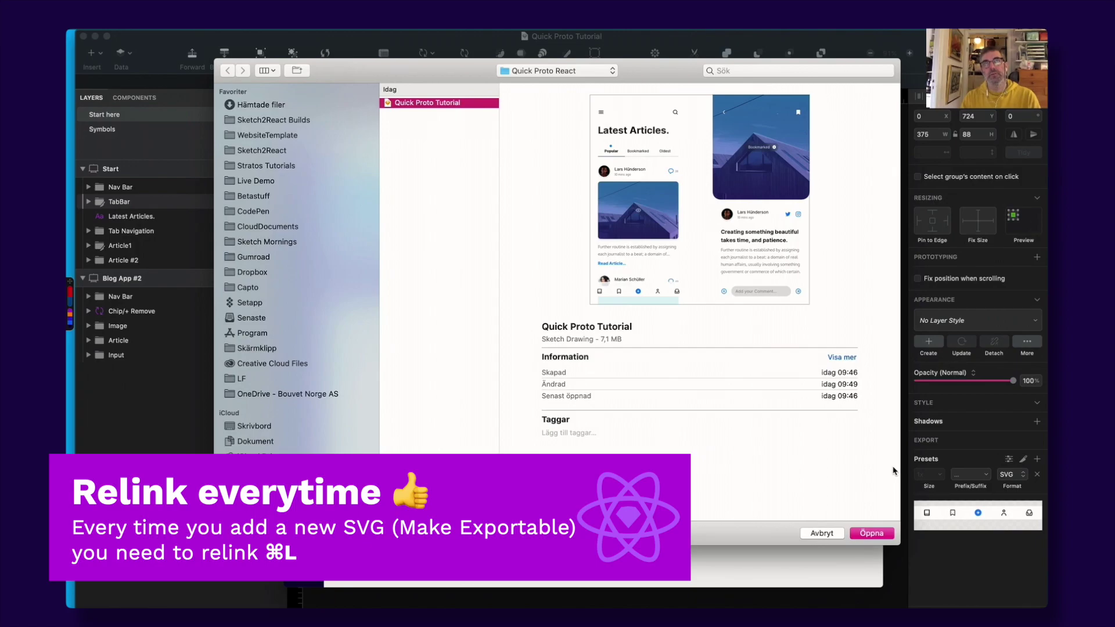
left_click(892, 537)
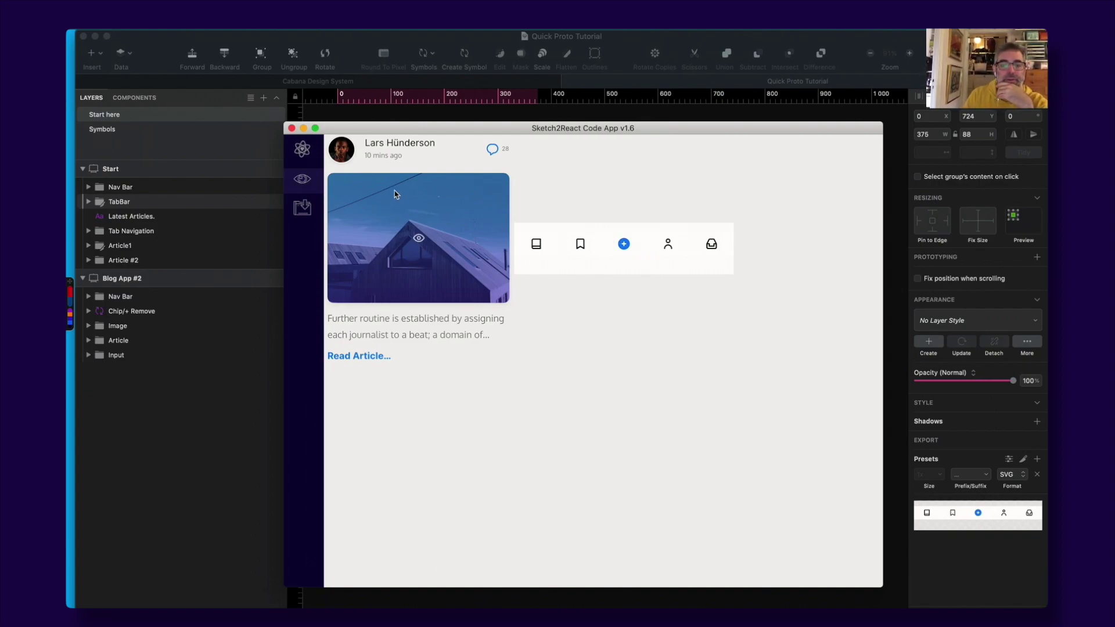
left_click_drag(409, 129, 412, 136)
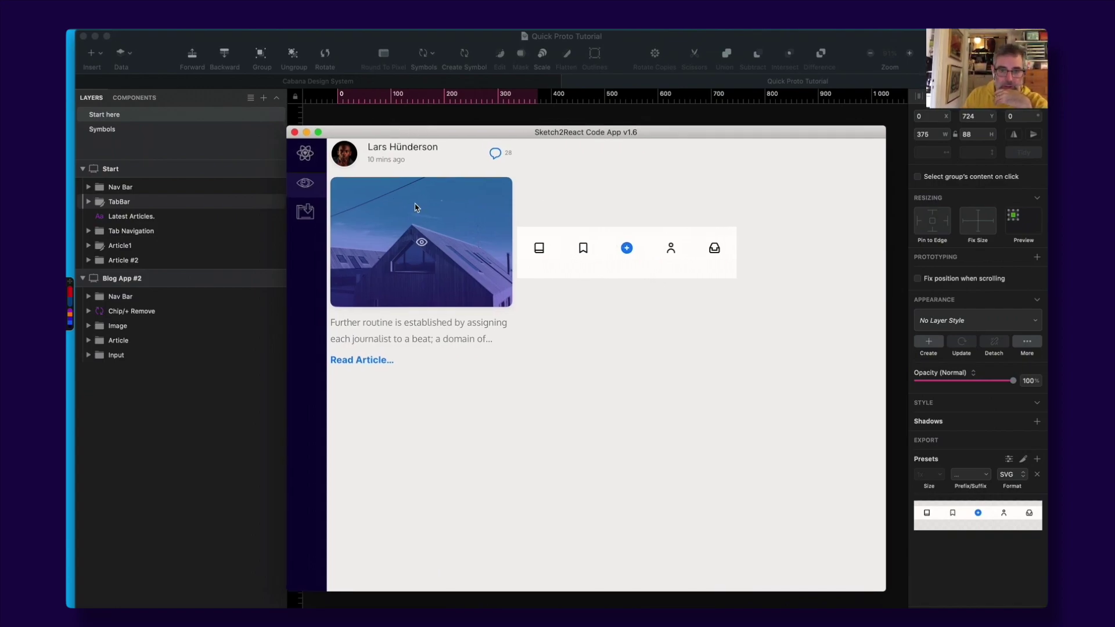
left_click(424, 117)
left_click(452, 470)
left_click(446, 562)
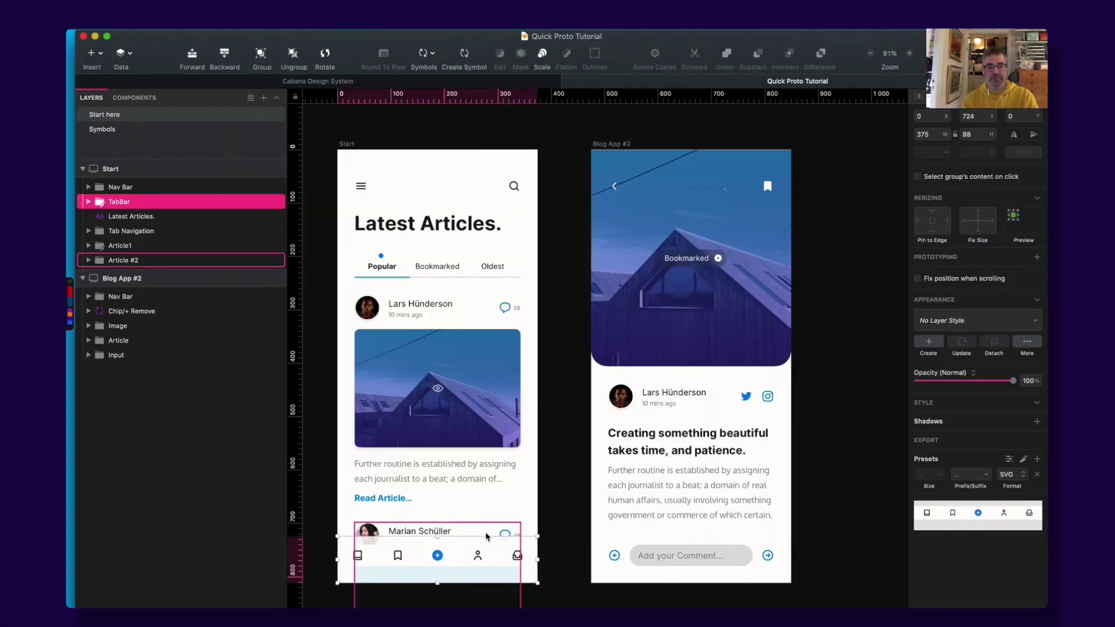
- Check the live preview, then return to Sketch and select the second article group
key("super+Tab")
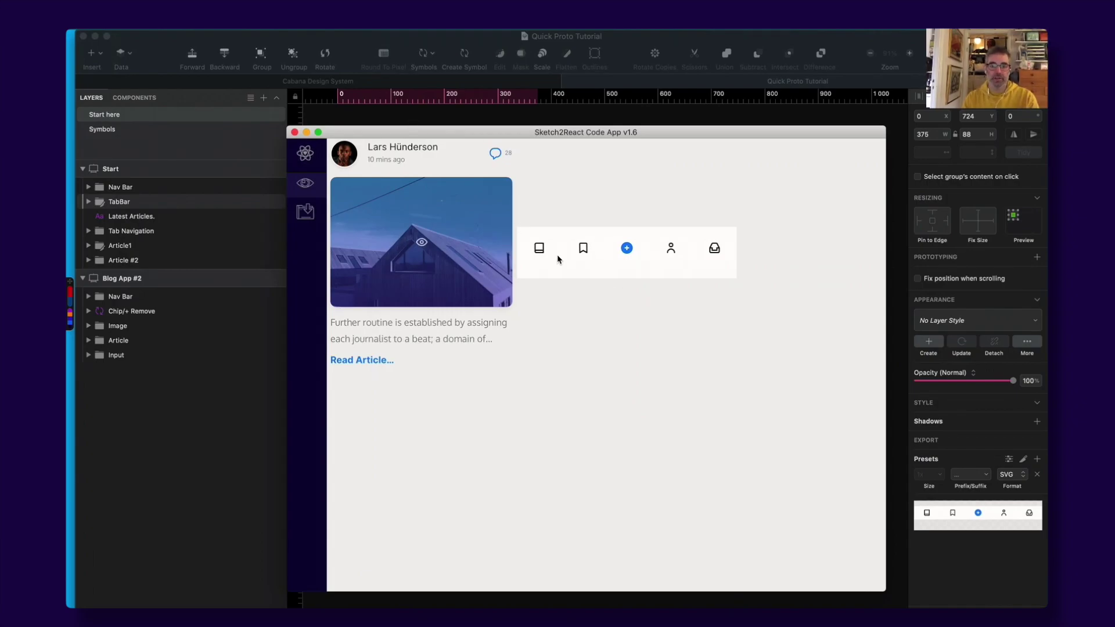
key("super+Tab")
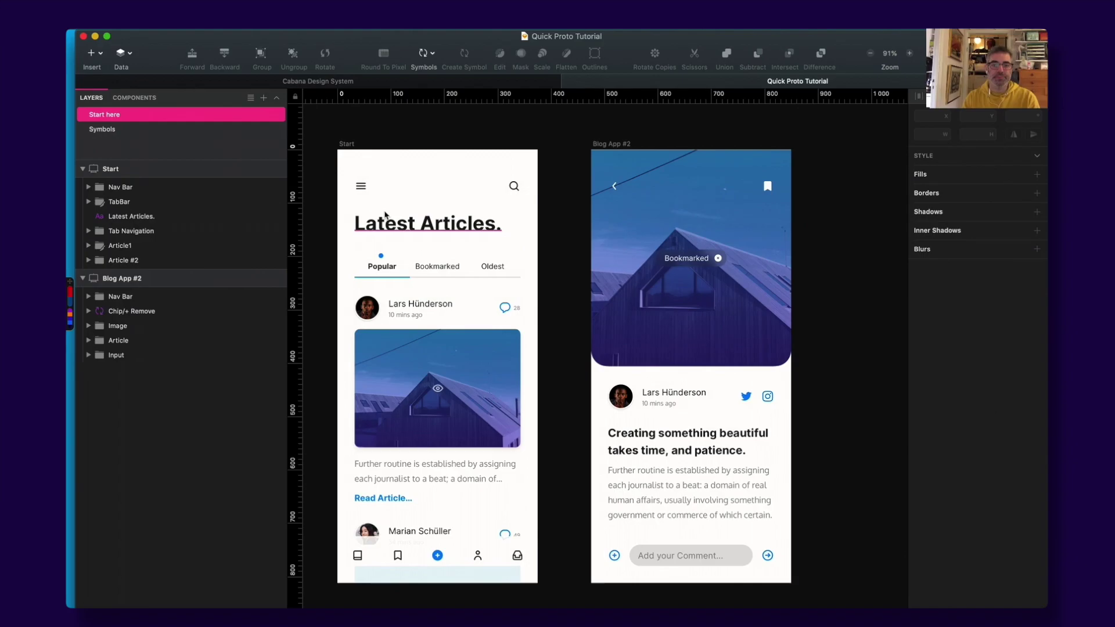
scroll(436, 466, "down", 1)
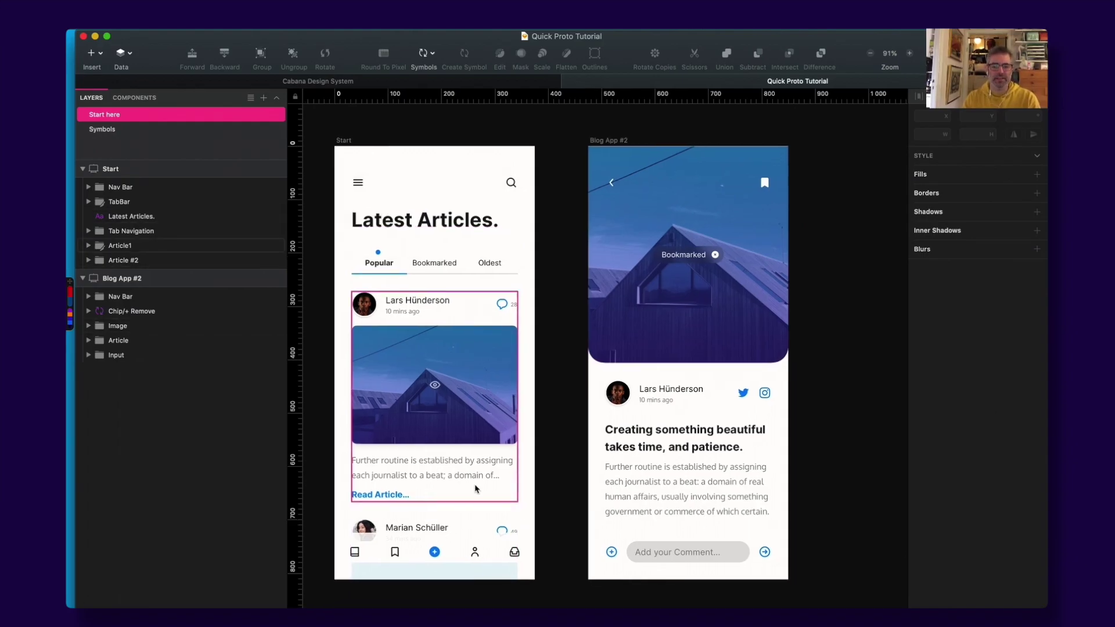
scroll(436, 466, "down", 5)
scroll(439, 422, "down", 4)
left_click(390, 402)
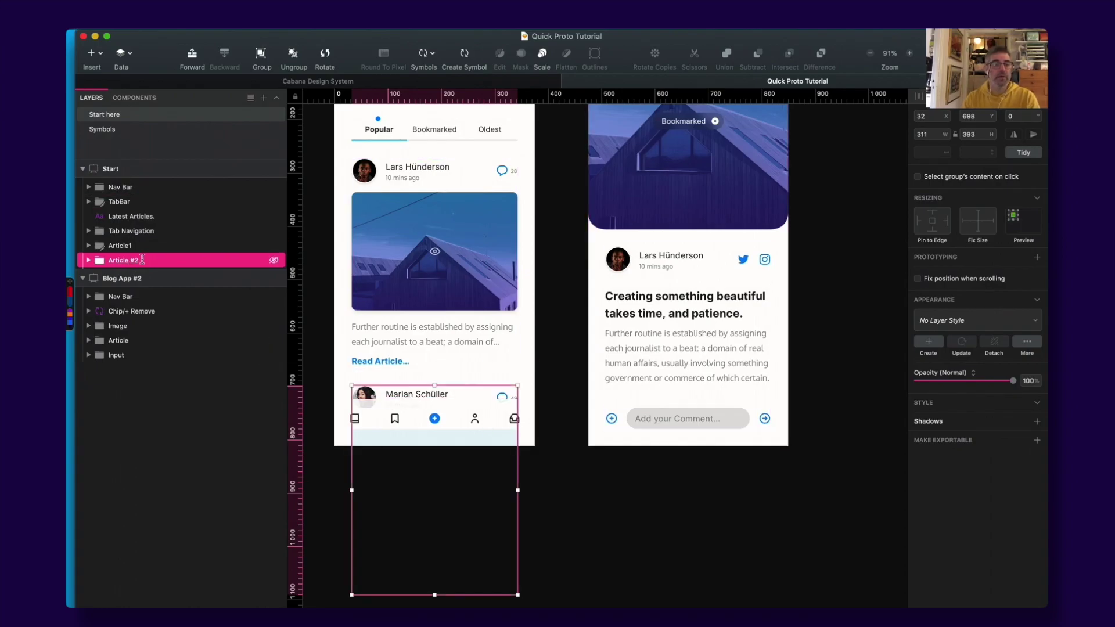
- Rename the Article #2 layer to Article2, briefly adding then removing an export preset
double_click(203, 263)
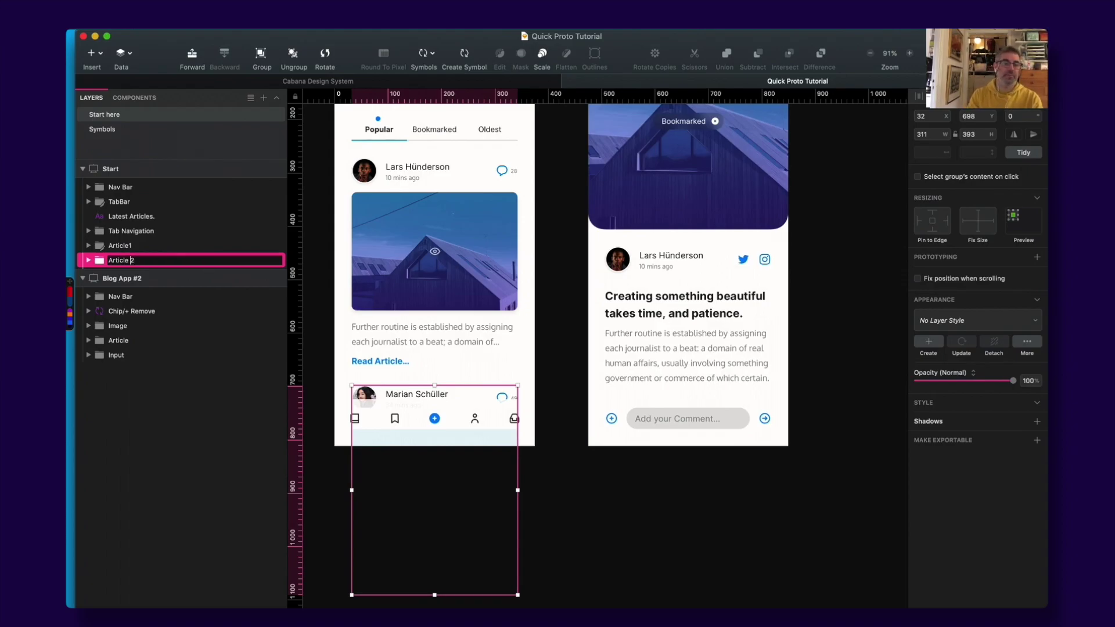
key("BackSpace")
key("Return")
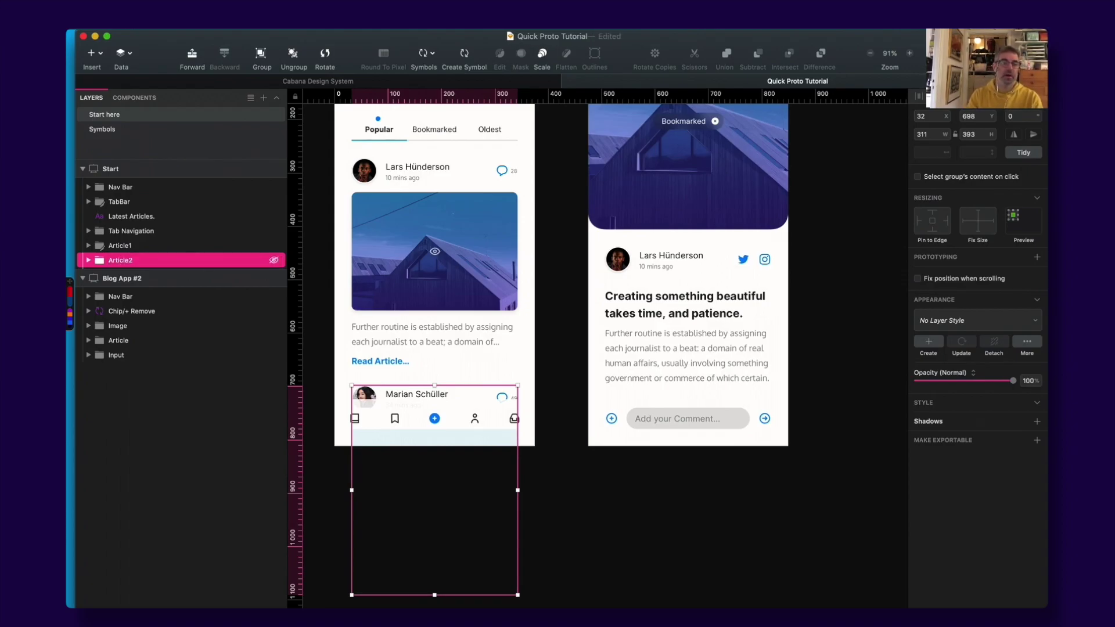
left_click(1037, 441)
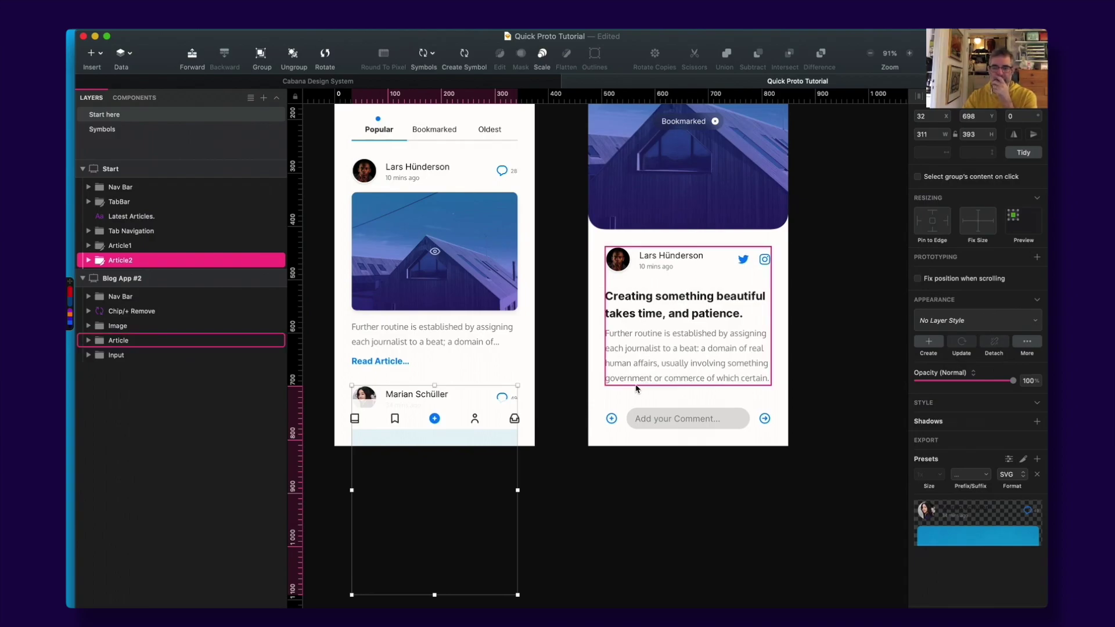
left_click(1038, 475)
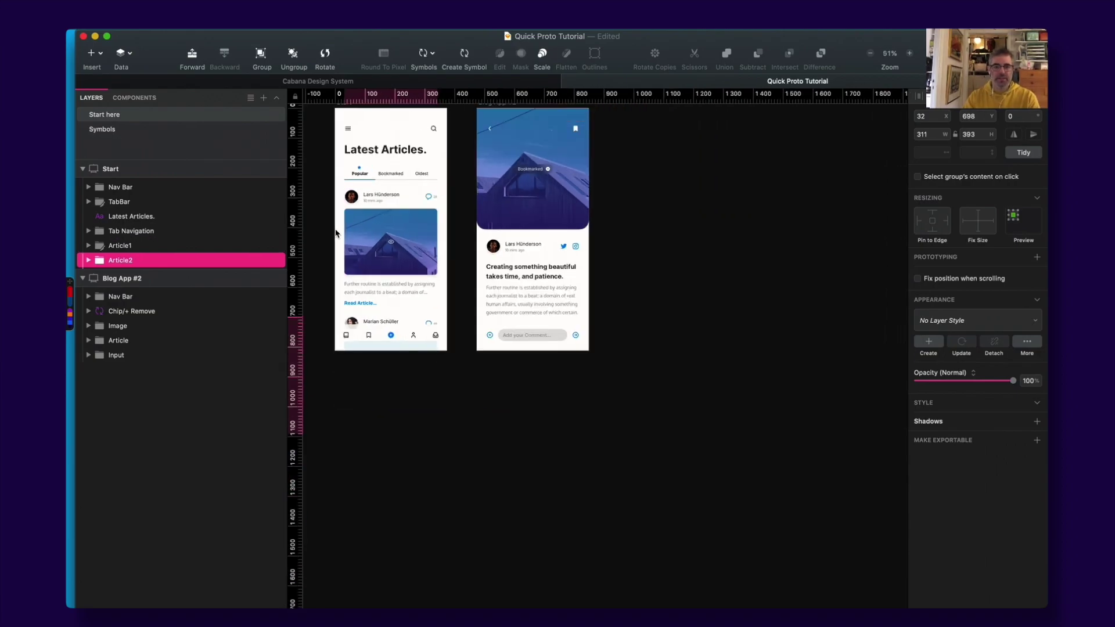
- Zoom the Start artboard to actual size and extend it to 1052 px tall
scroll(336, 224, "down", 5)
left_click(435, 169)
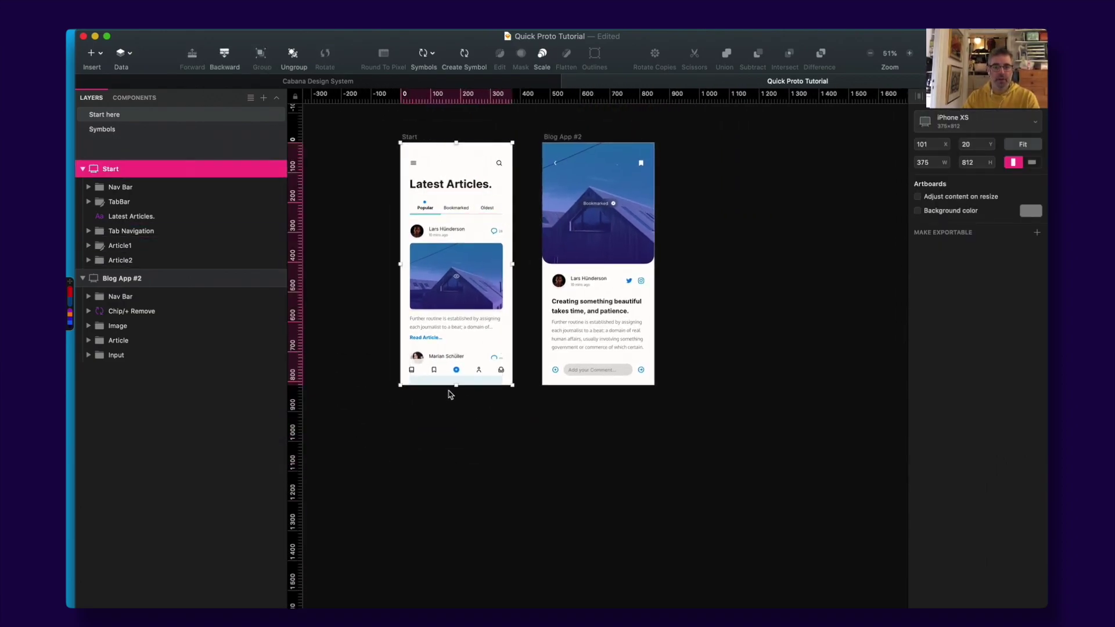
key("cmd+0")
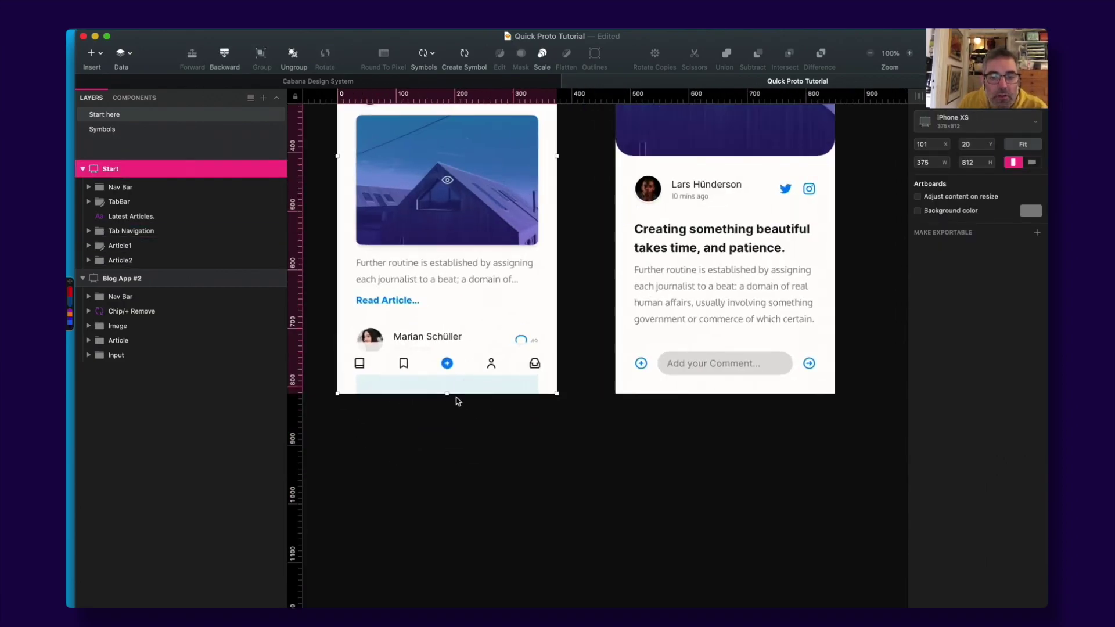
left_click_drag(446, 391, 474, 575)
- Move the TabBar group down to the artboard's bottom edge at Y 1033
left_click(447, 364)
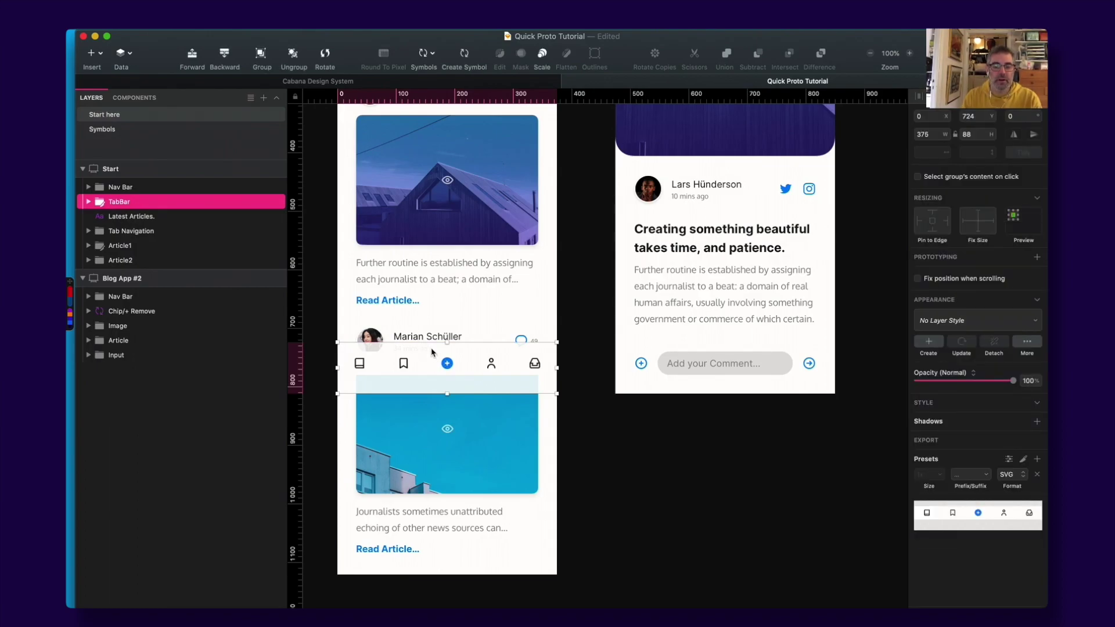
left_click_drag(431, 350, 472, 532)
left_click(463, 395)
scroll(510, 401, "down", 1)
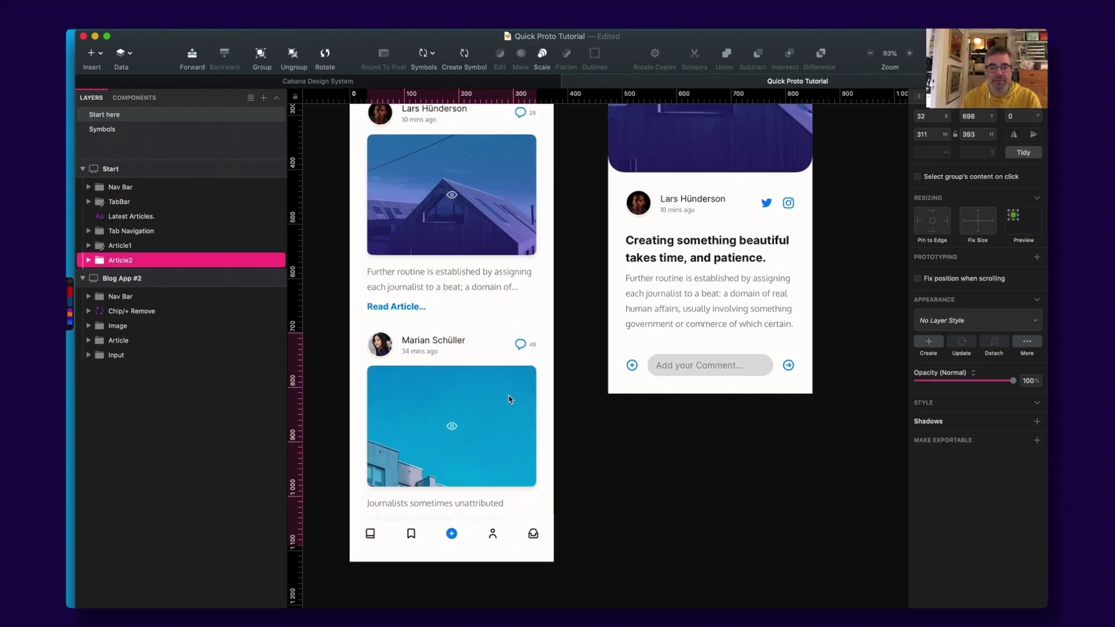
scroll(549, 399, "down", 2)
left_click(600, 523)
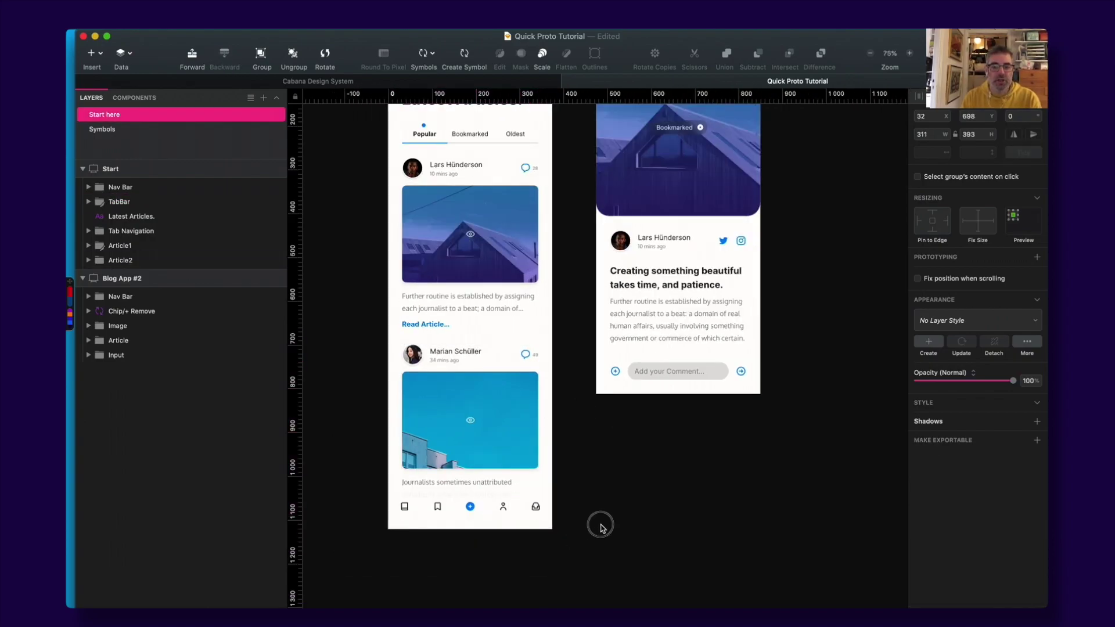
left_click(470, 510)
- Compare the Sketch layout with the updated live code preview
key("super+Tab")
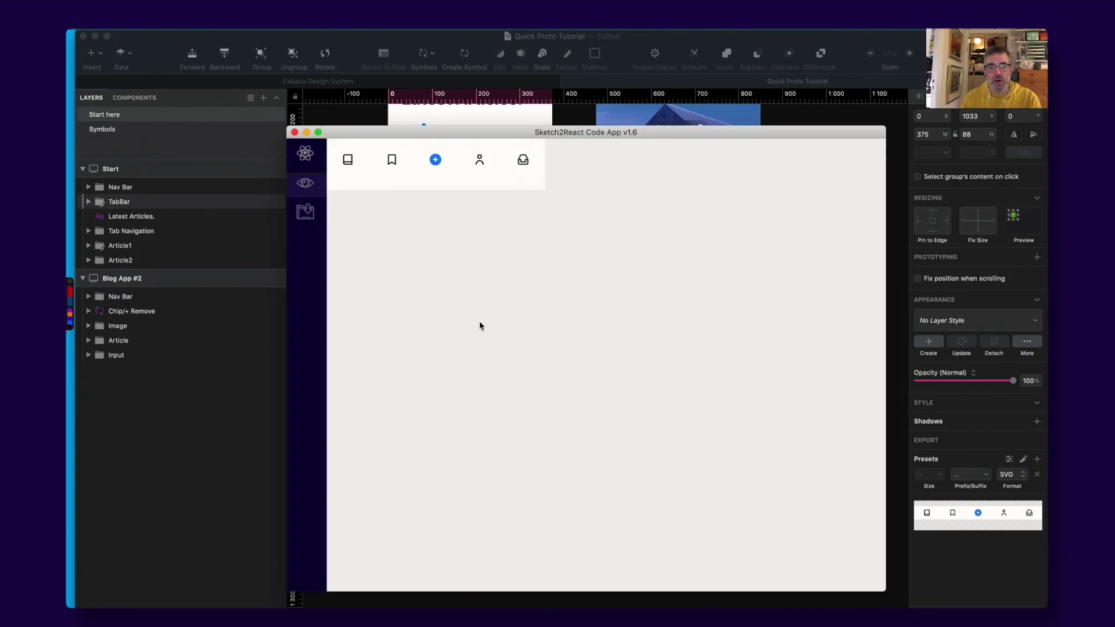
left_click(336, 120)
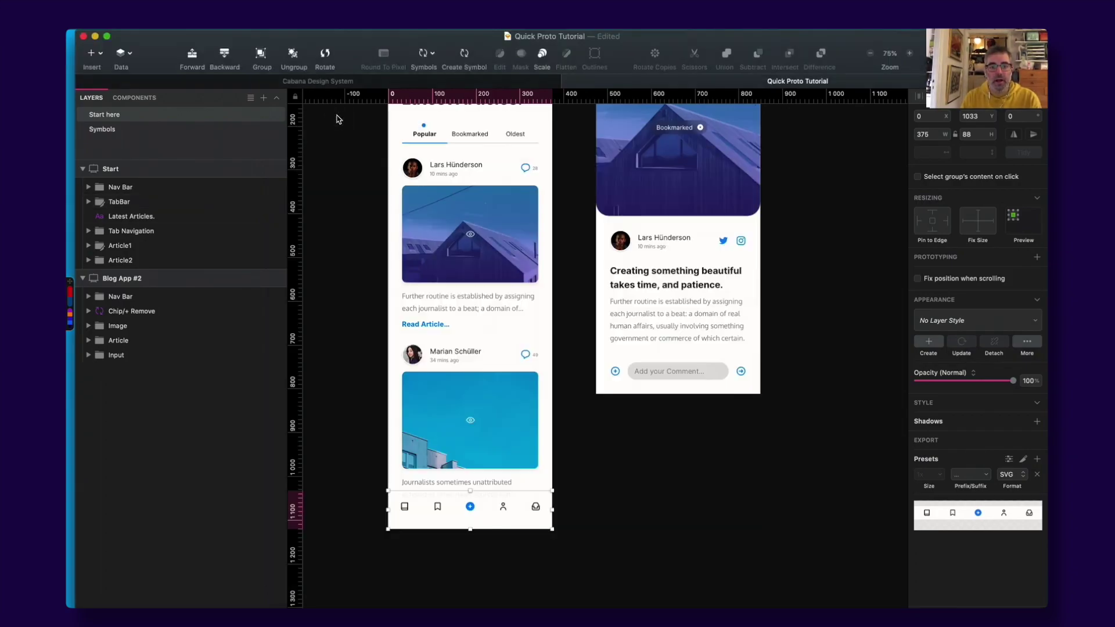
left_click(336, 119)
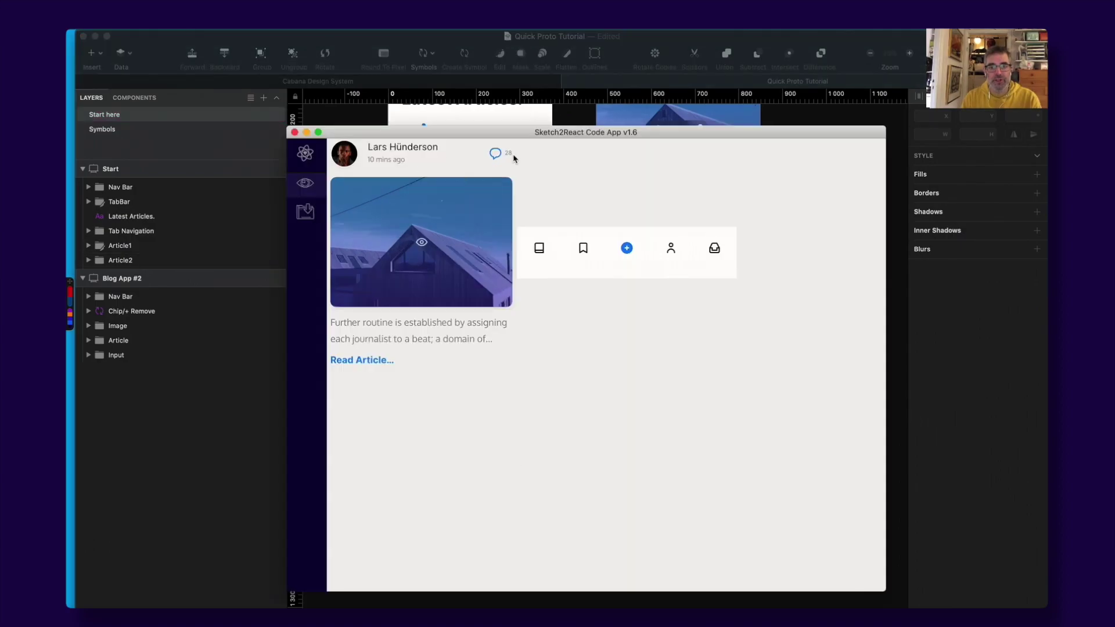
left_click(314, 115)
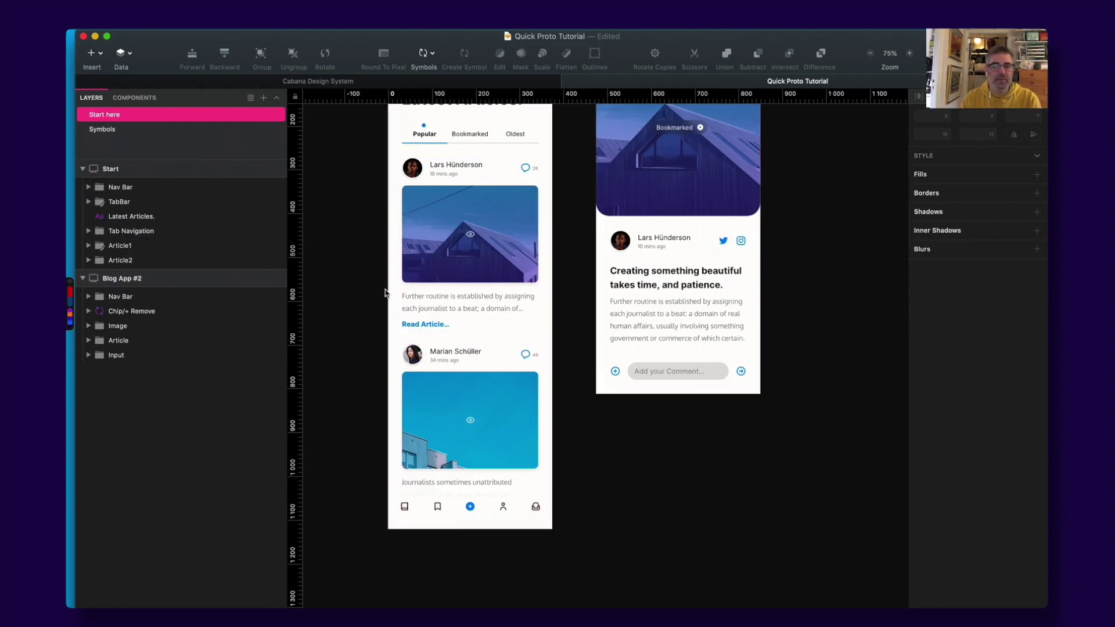
- Make the Article2 group exportable and save the document
key("super+p")
key("Escape")
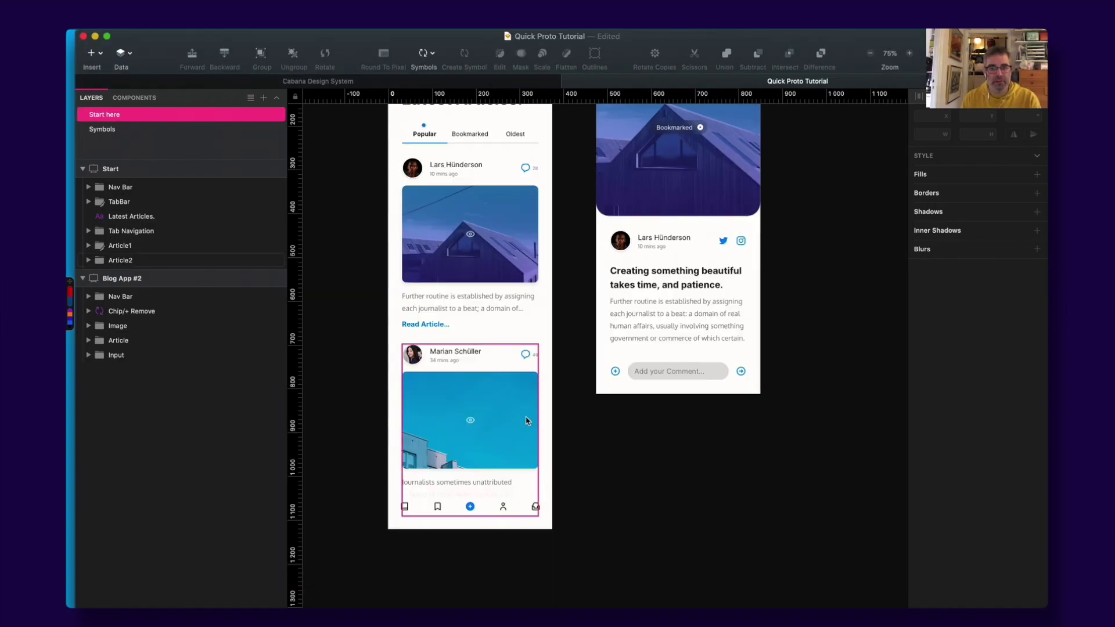
left_click(523, 421)
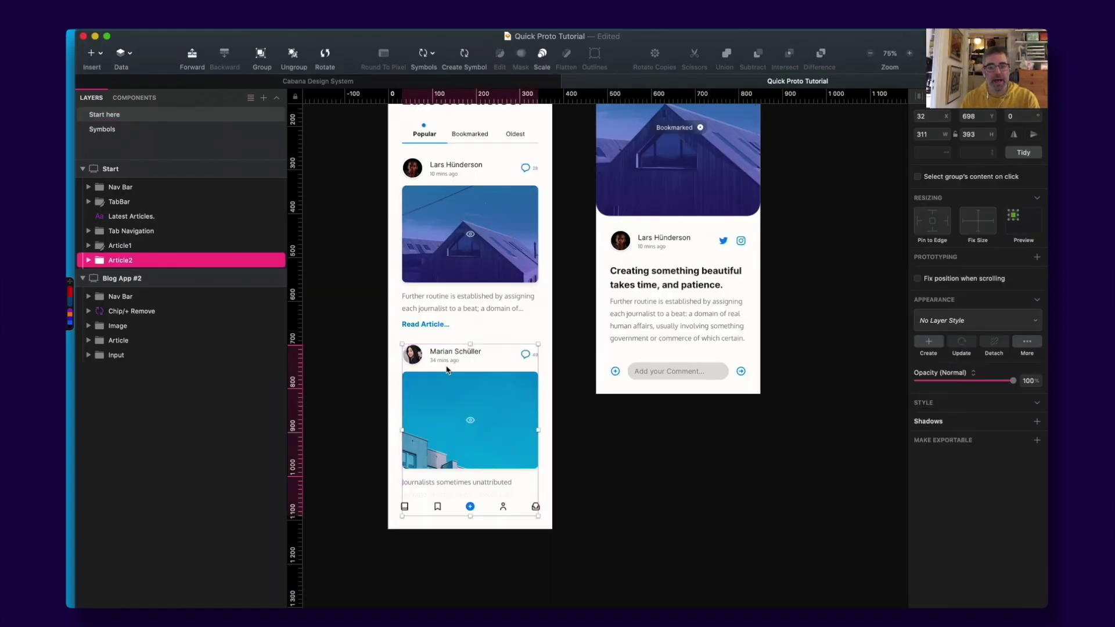
left_click(1037, 441)
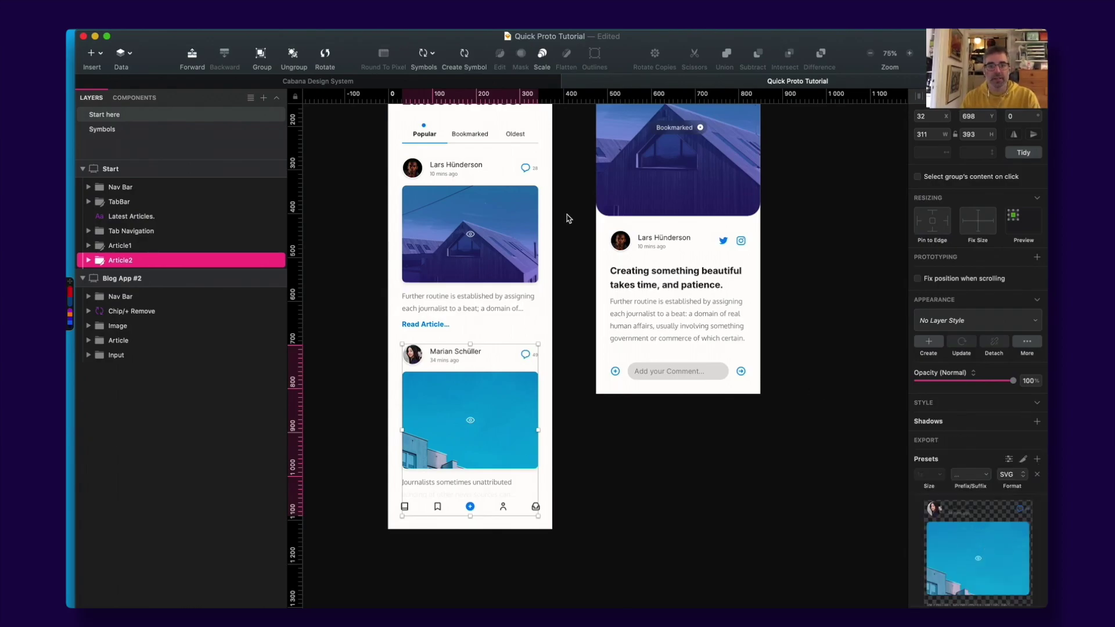
key("super+s")
- In the code app, choose the Quick Proto Tutorial folder as the export location
key("super+Tab")
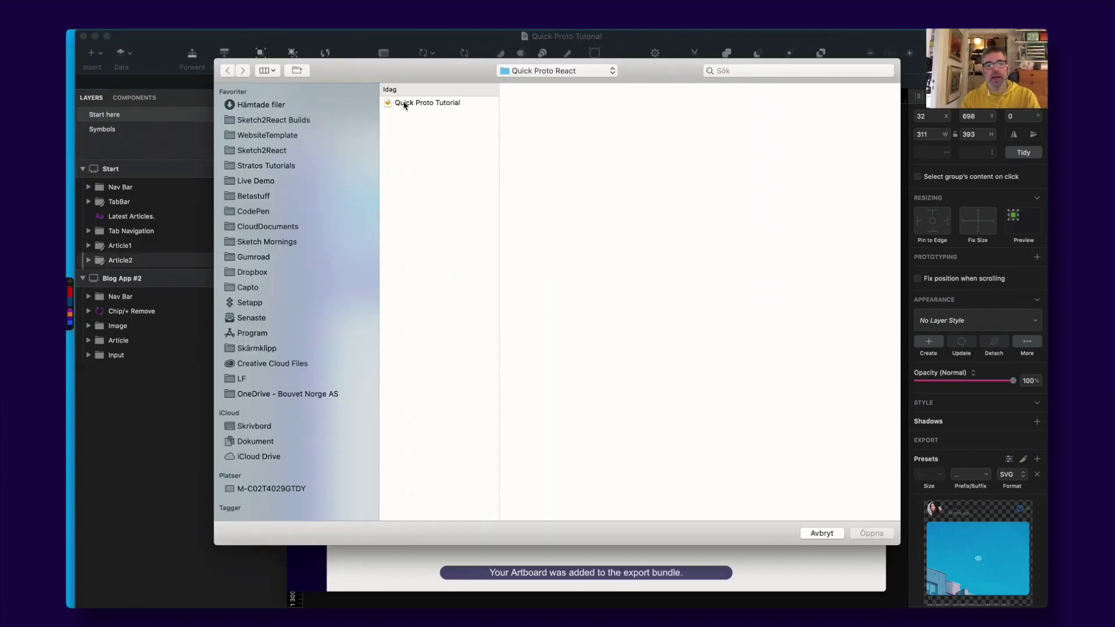
left_click(405, 104)
key("Return")
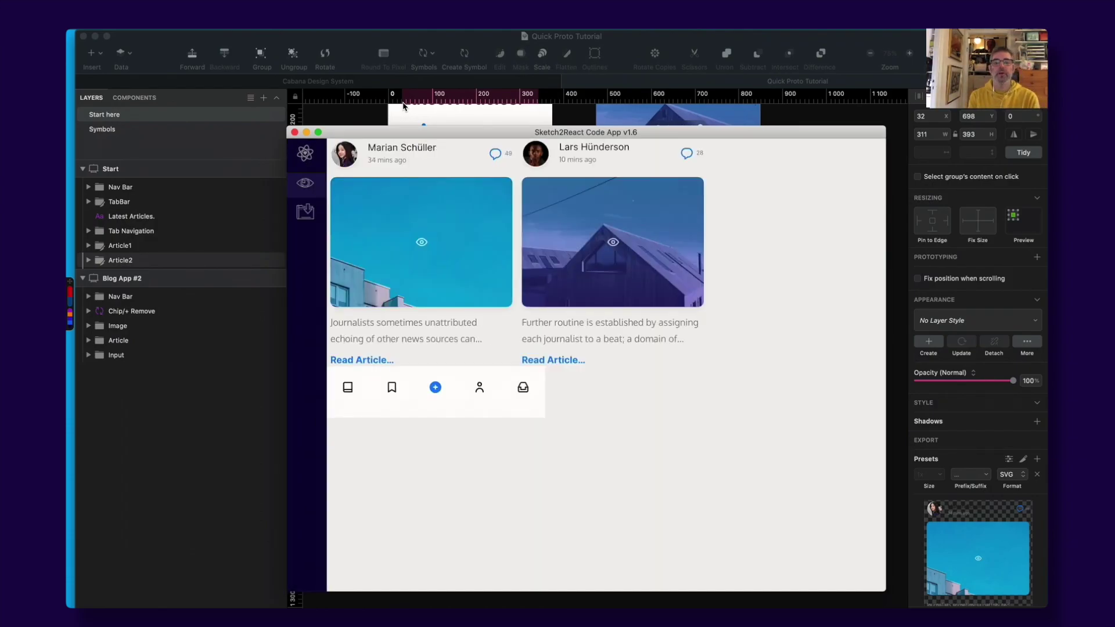
left_click_drag(424, 128, 428, 130)
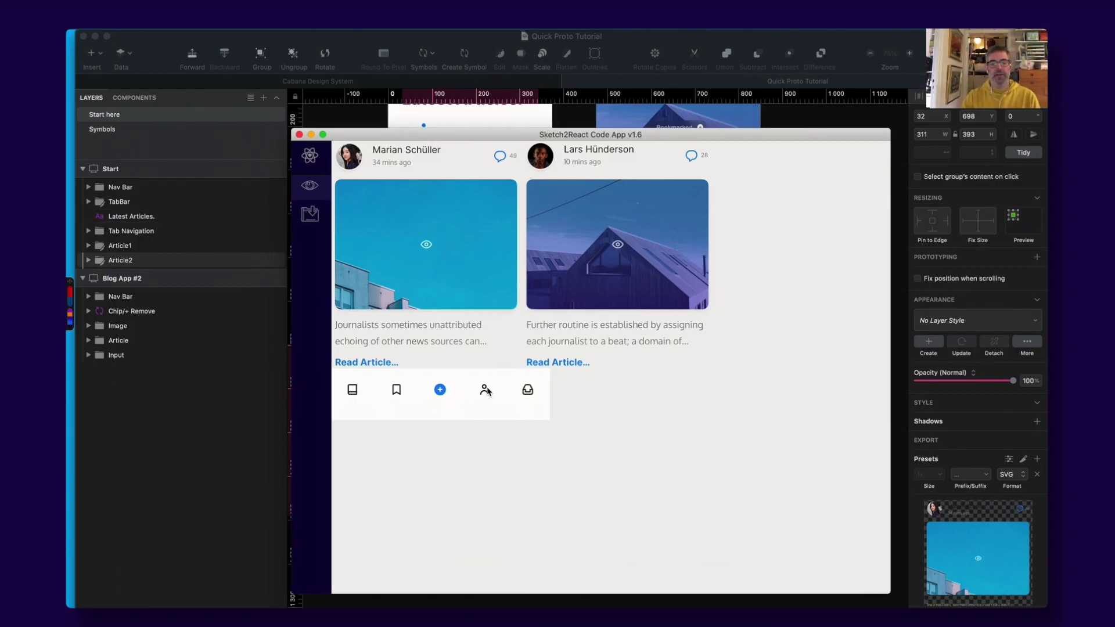
- Arrange the code app and browser preview windows, moving the code app up and left
left_click(660, 30)
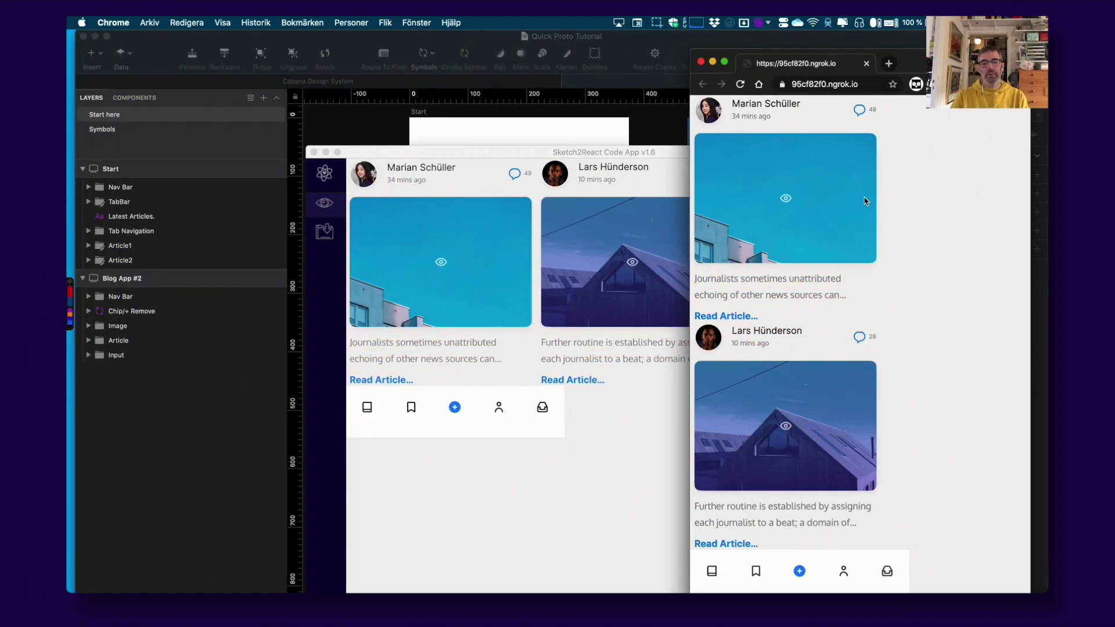
left_click(676, 181)
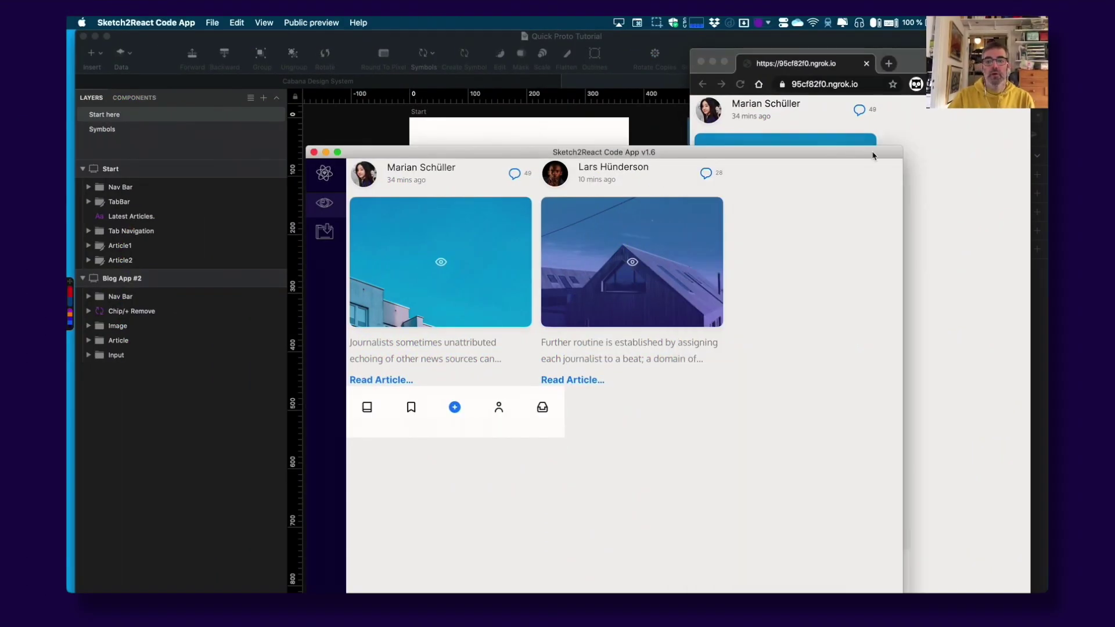
left_click(803, 135)
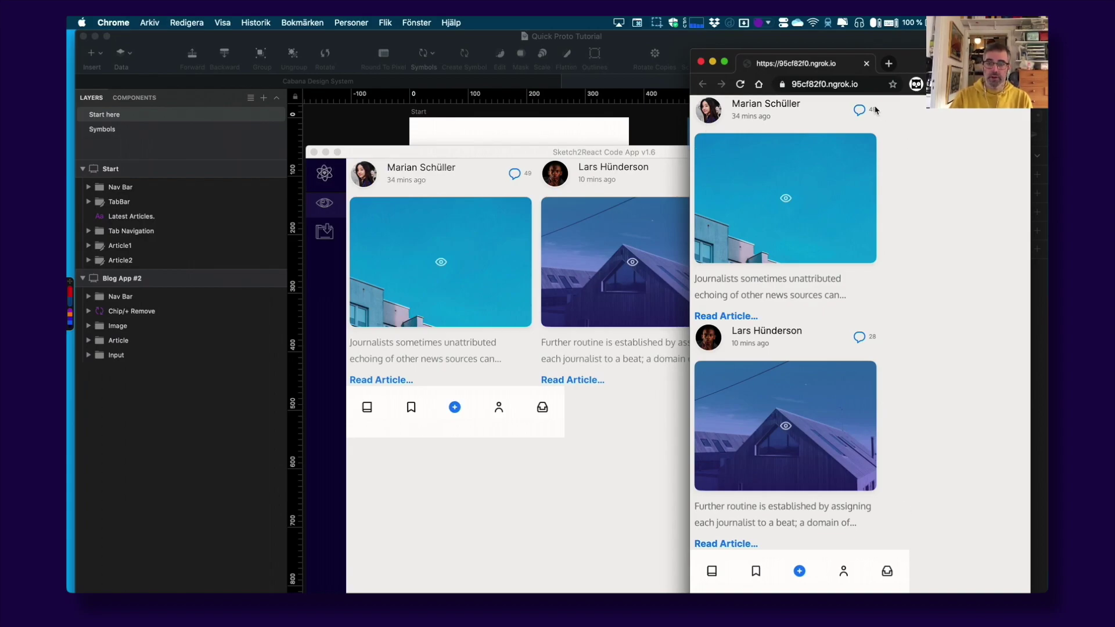
left_click(430, 162)
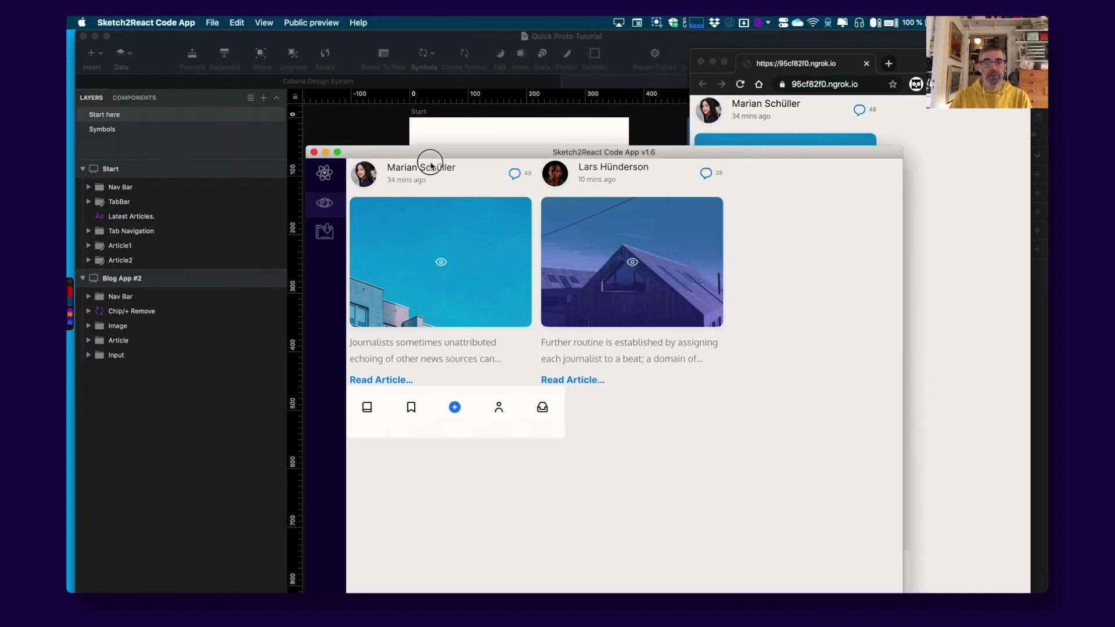
left_click(760, 121)
left_click(562, 156)
left_click_drag(562, 156, 495, 144)
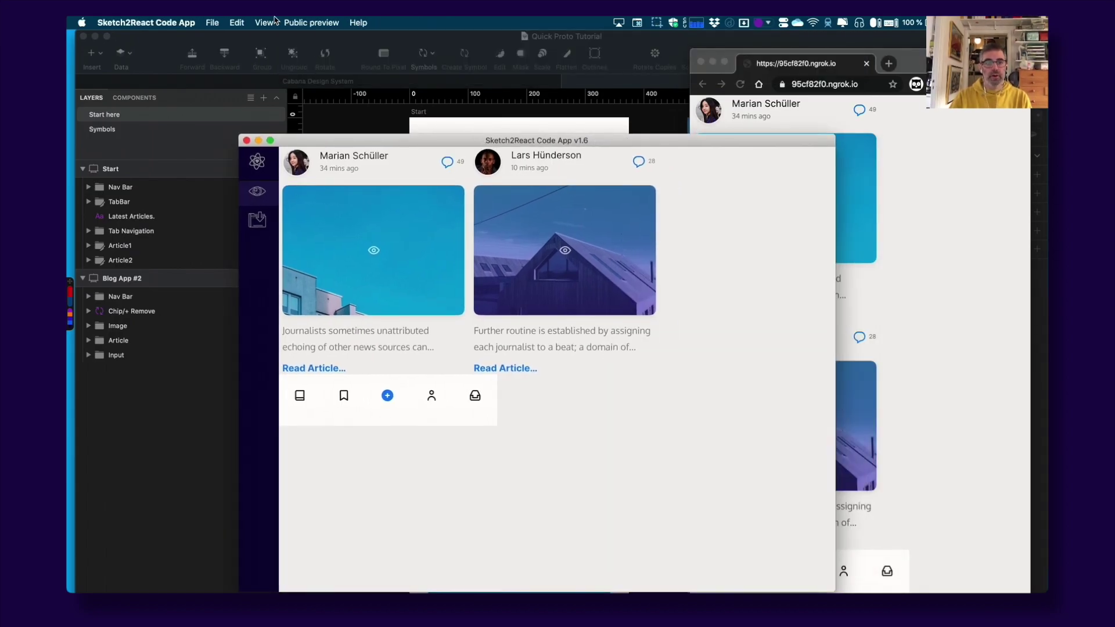
- Start the public preview and bring the Chrome ngrok preview to the front
left_click(307, 23)
left_click(316, 36)
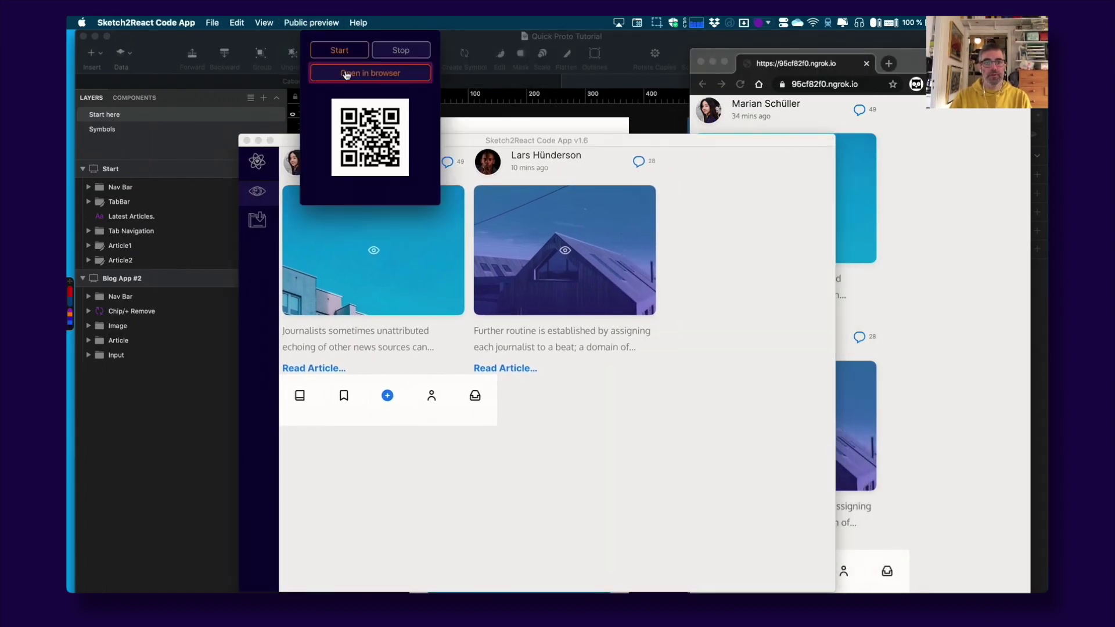
left_click(349, 50)
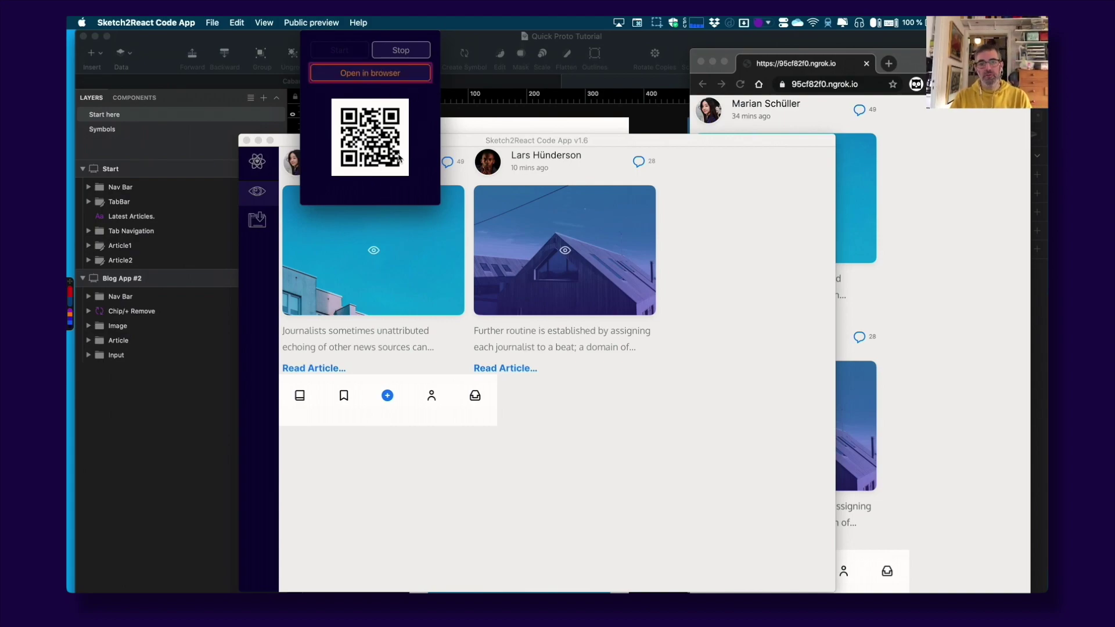
left_click_drag(336, 22, 883, 202)
left_click(883, 202)
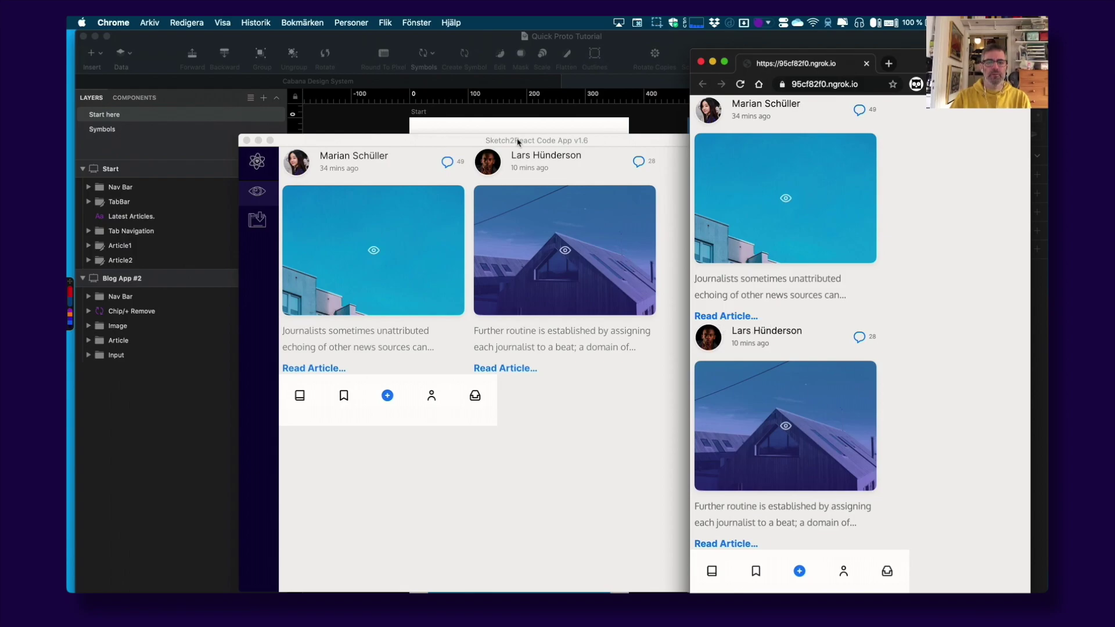
- Back in Sketch, select the Nav Bar group and start renaming it to NavBarTop
left_click(435, 110)
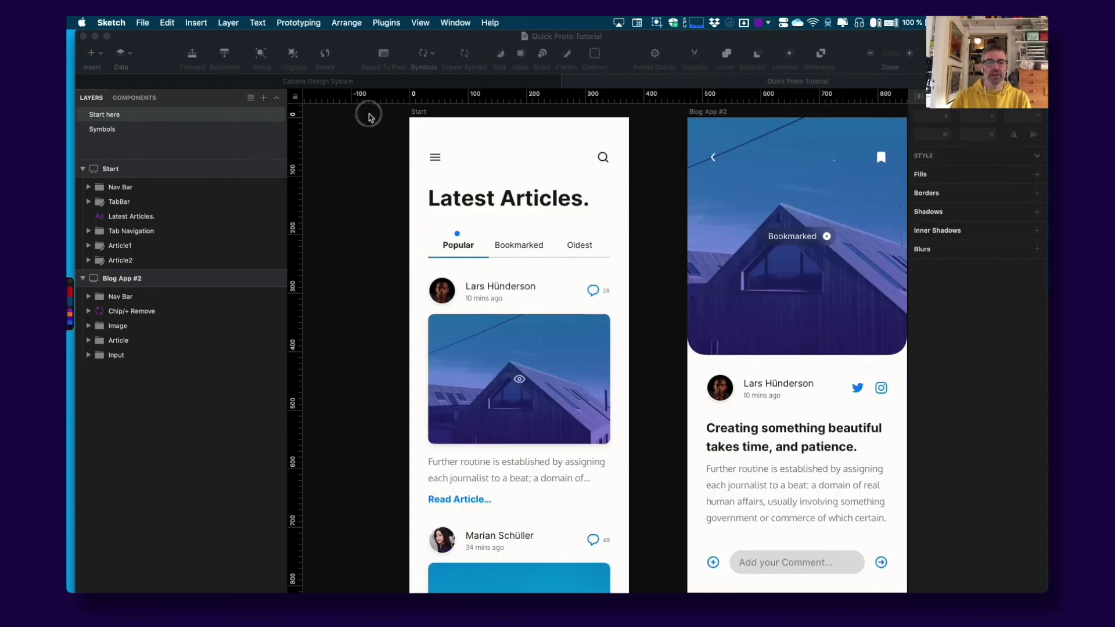
left_click(474, 160)
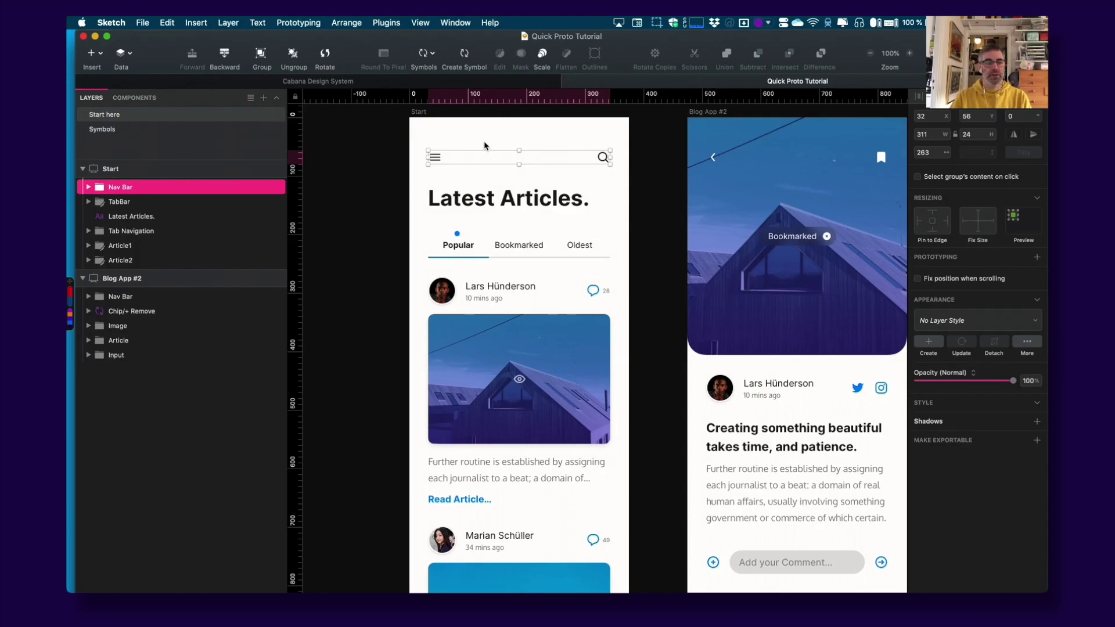
double_click(122, 187)
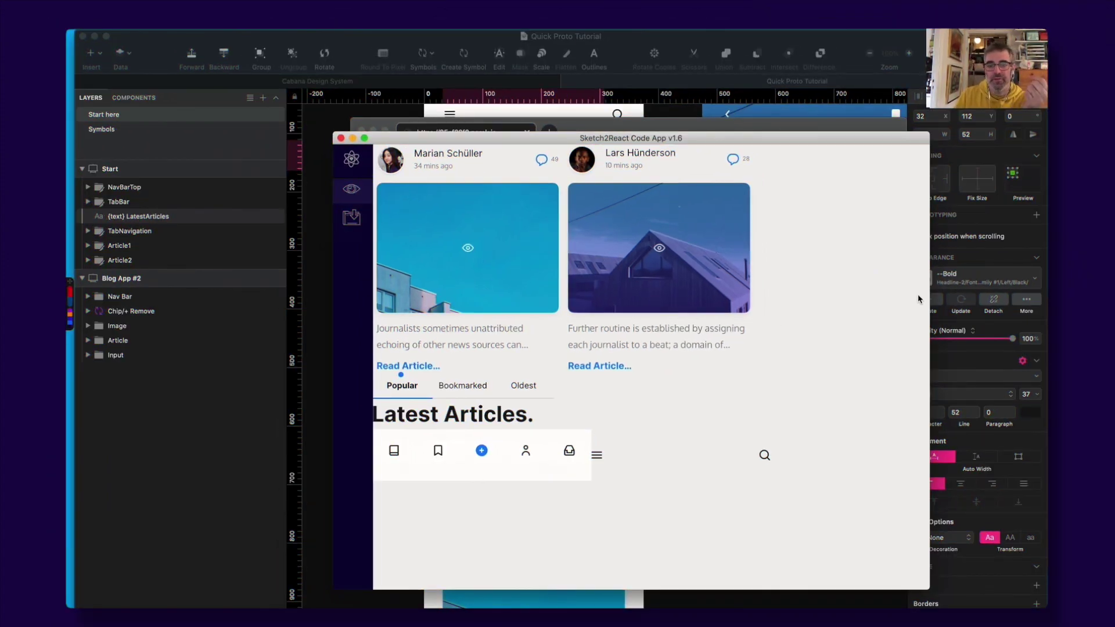
- Narrow the Code App preview to phone width, scroll it, then move it aside for Chrome
mouse_move(928, 281)
left_mouse_down()
mouse_move(542, 258)
mouse_move(732, 259)
mouse_move(634, 261)
left_mouse_up()
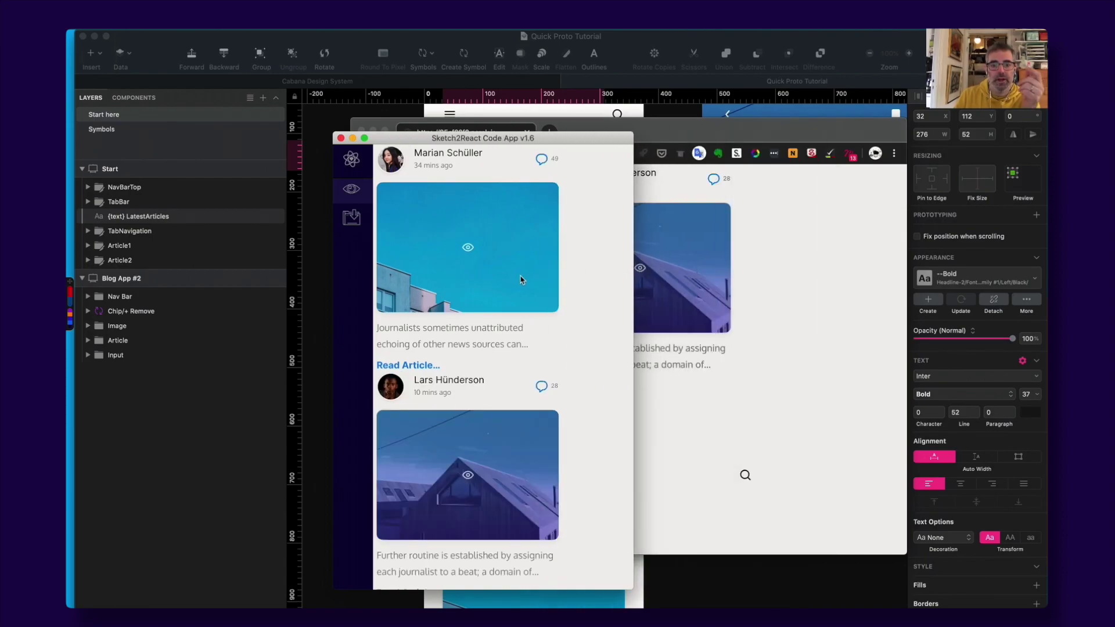
scroll(520, 280, "down", 5)
scroll(521, 278, "down", 5)
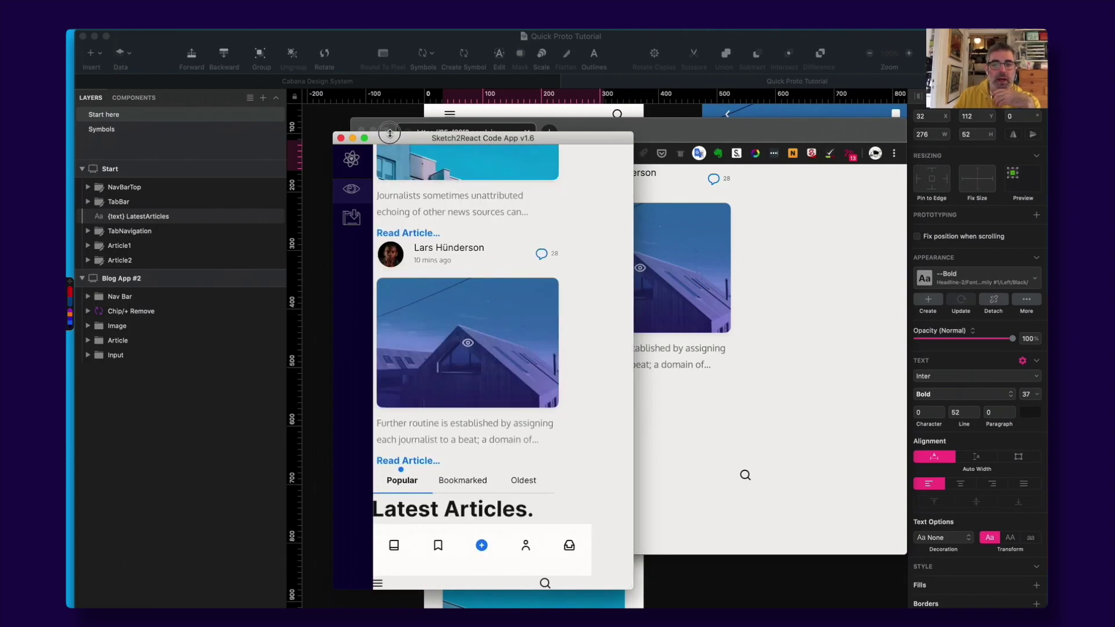
mouse_move(390, 134)
left_mouse_down()
mouse_move(808, 99)
mouse_move(797, 99)
left_mouse_up()
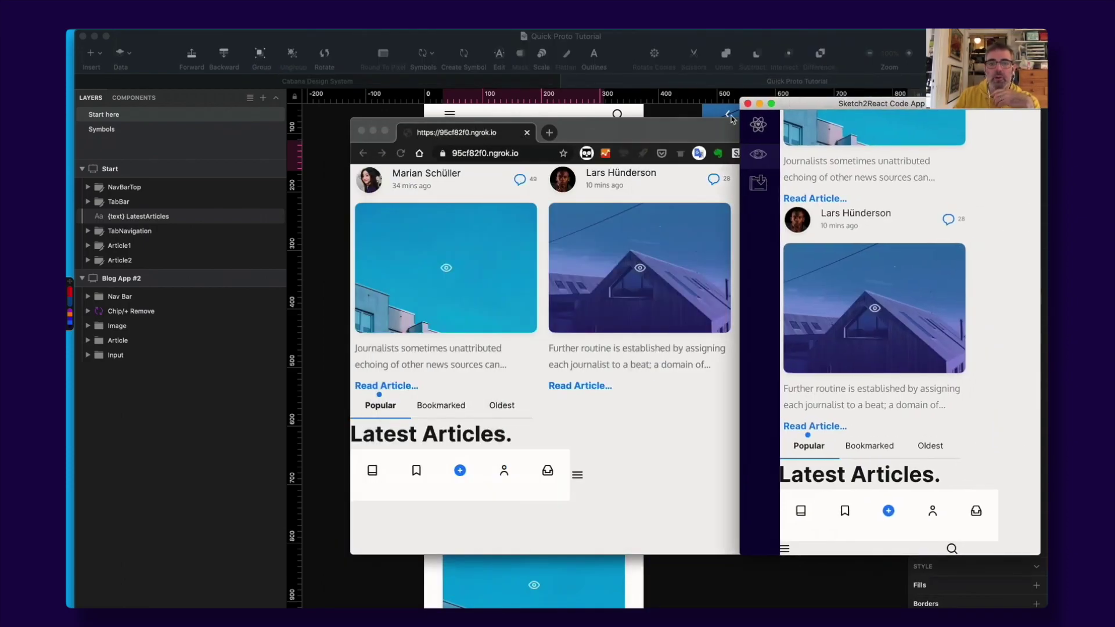
left_click(632, 131)
left_click_drag(632, 131, 651, 149)
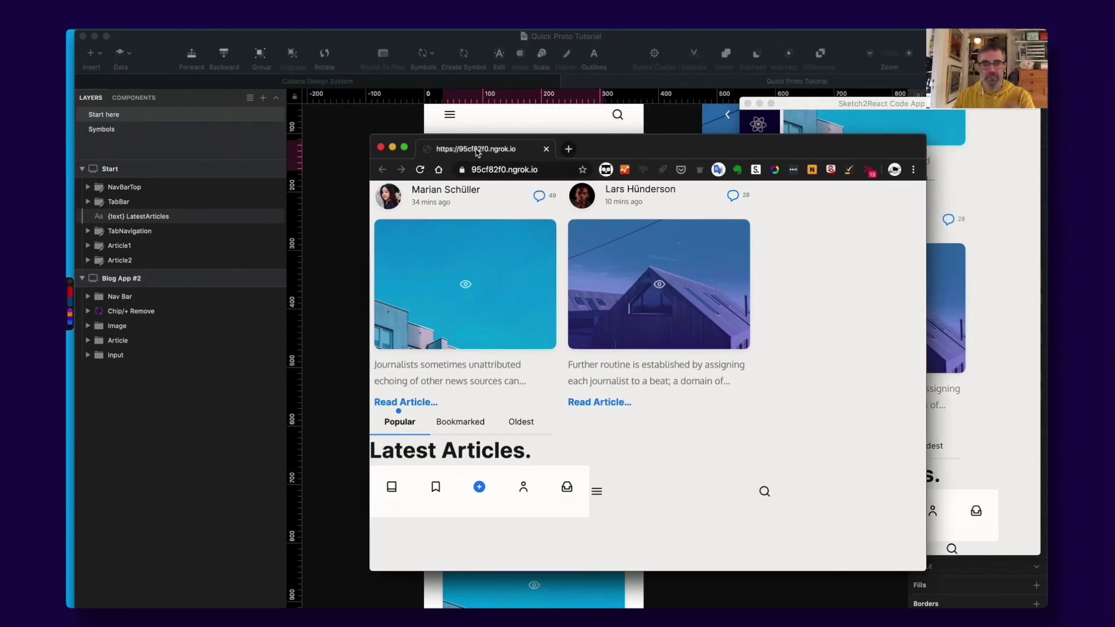
- Send the NavBarTop group to the back of the Start artboard's layers
left_click(323, 201)
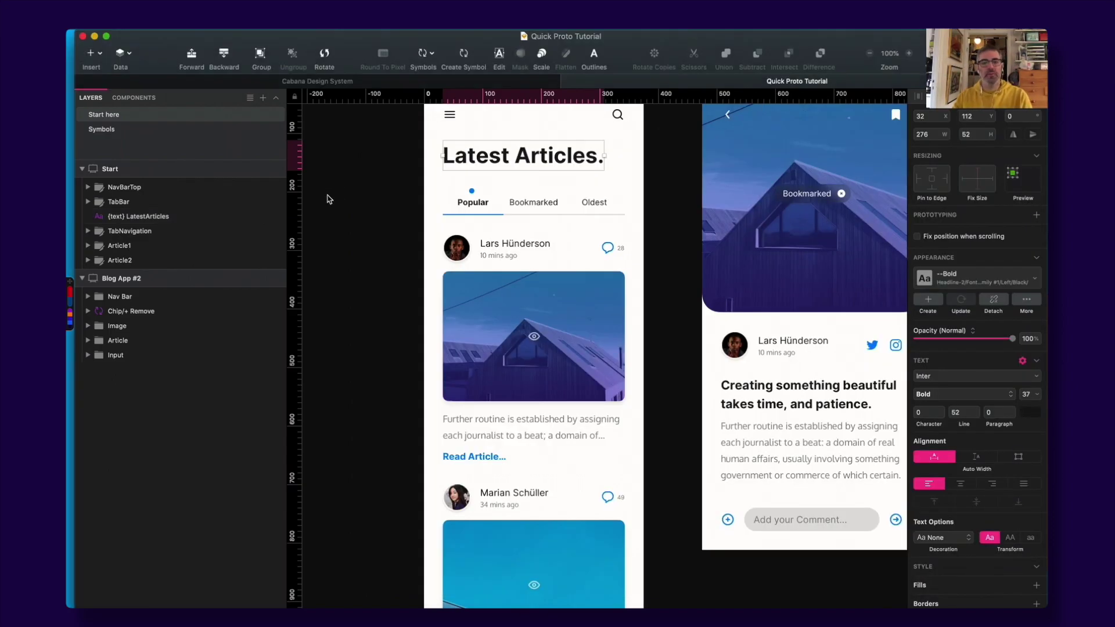
scroll(506, 148, "up", 2)
left_click(485, 158)
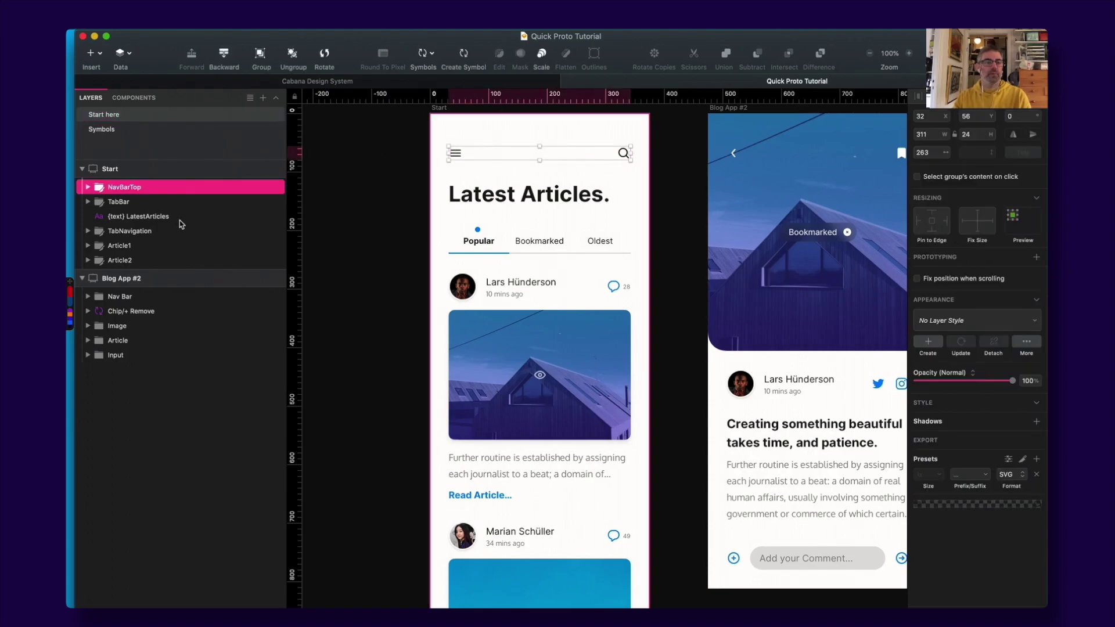
key("ctrl+alt+super+Down")
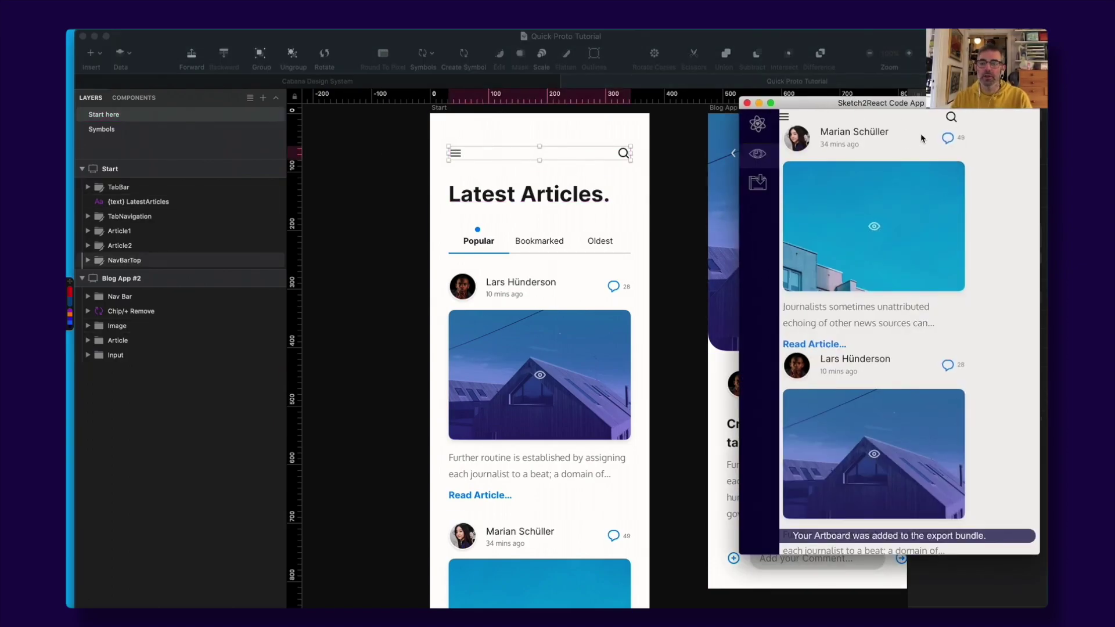
- Select the LatestArticles heading, then refresh the export in the Code App
left_click(435, 195)
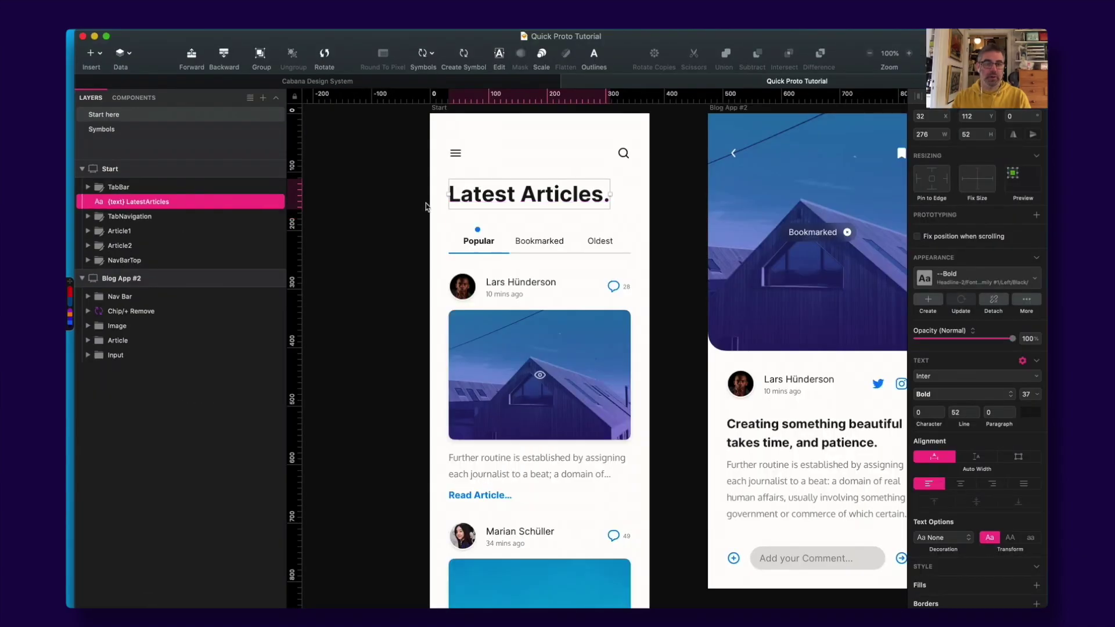
left_click(888, 208)
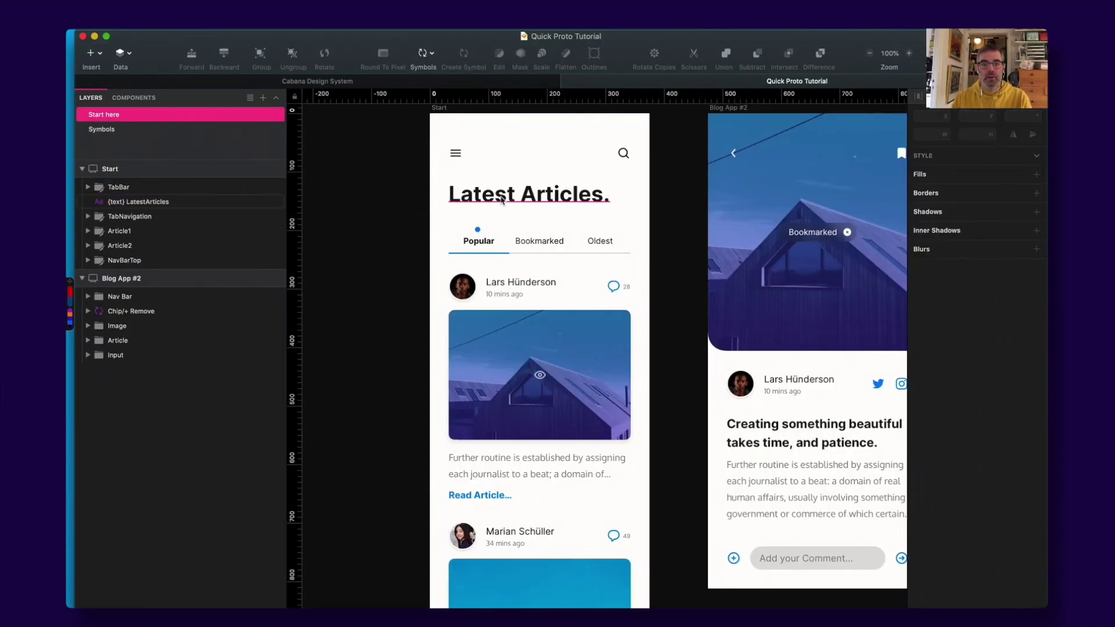
key("super+Tab")
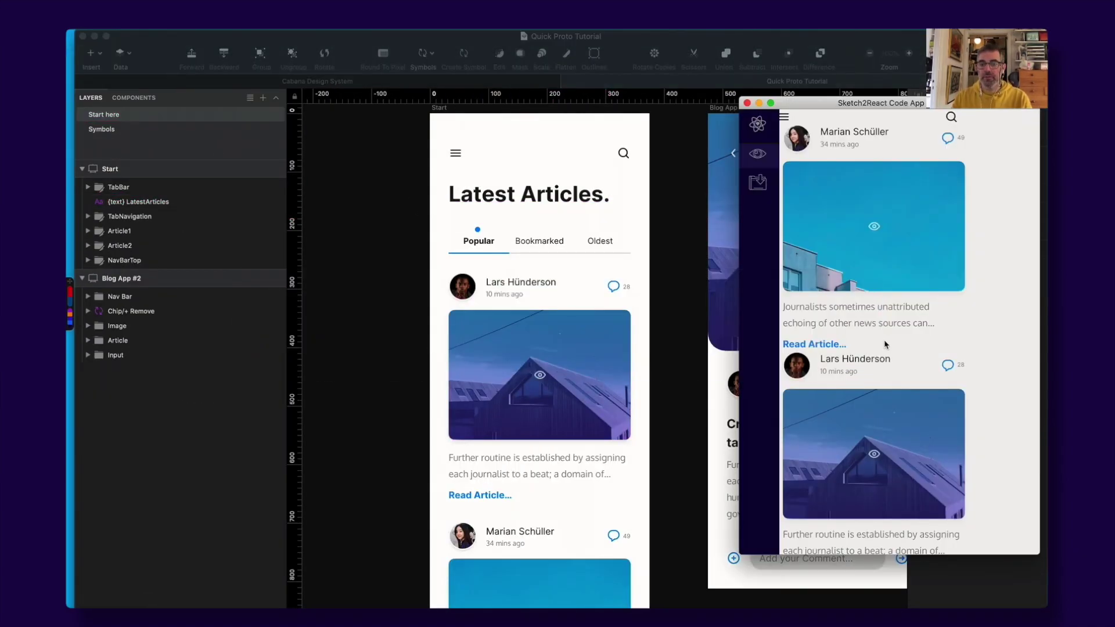
key("super+r")
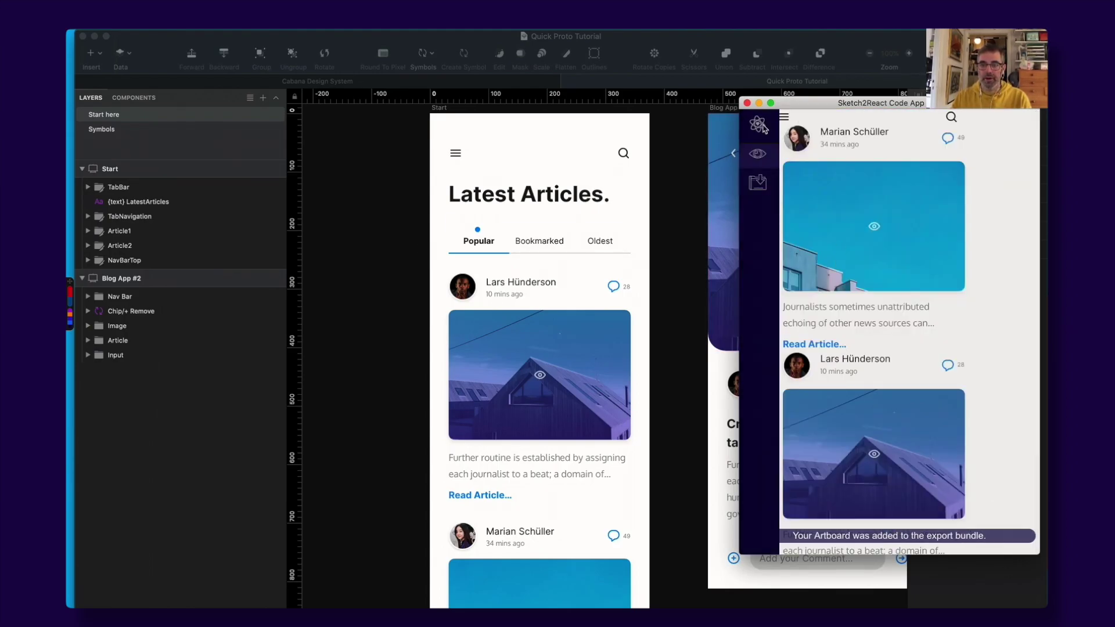
- Place LatestArticles just above NavBarTop and move TabNavigation below Article2
left_click(177, 225)
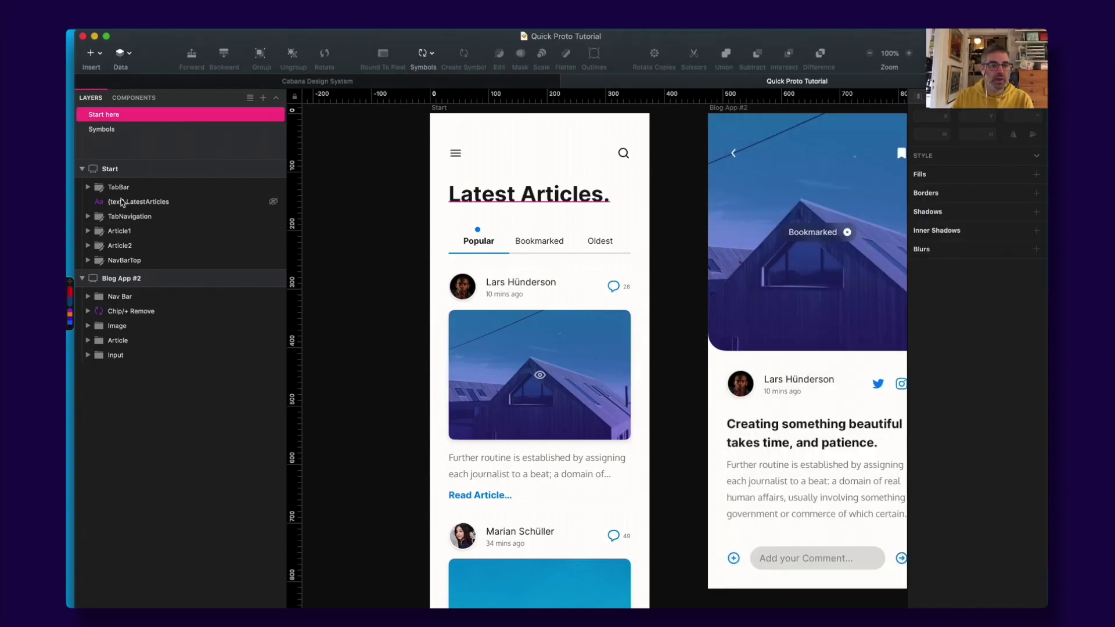
mouse_move(139, 202)
left_mouse_down()
mouse_move(149, 248)
mouse_move(108, 257)
left_mouse_up()
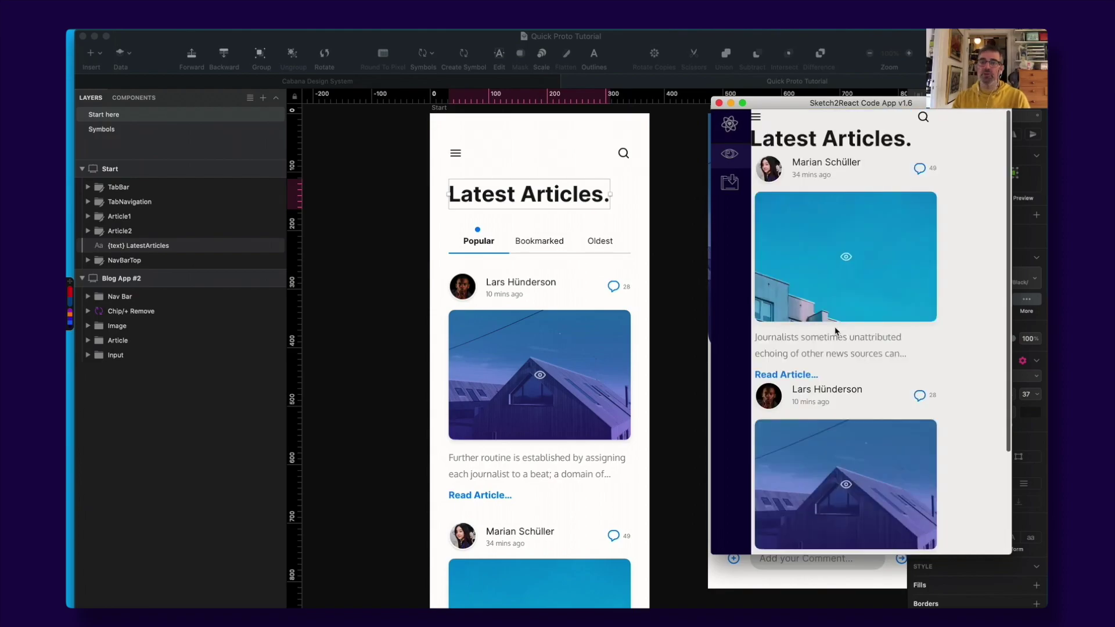
scroll(836, 332, "down", 3)
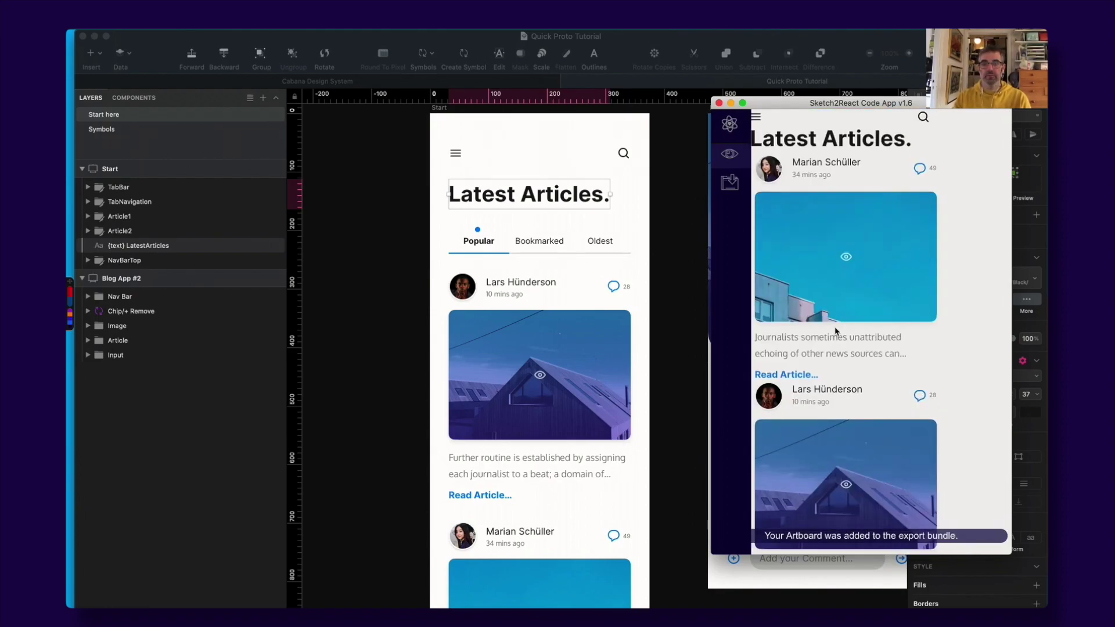
left_click(480, 241)
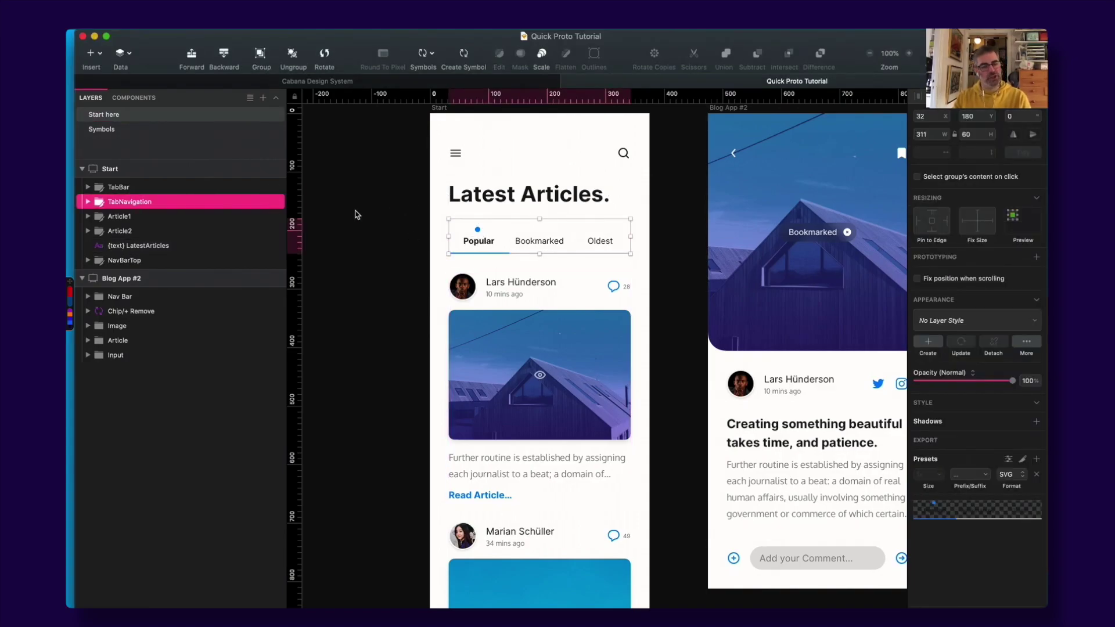
left_click_drag(99, 203, 102, 239)
- Move Article2 above Article1, leaving TabBar on top, and return to the Code App
left_click(110, 216)
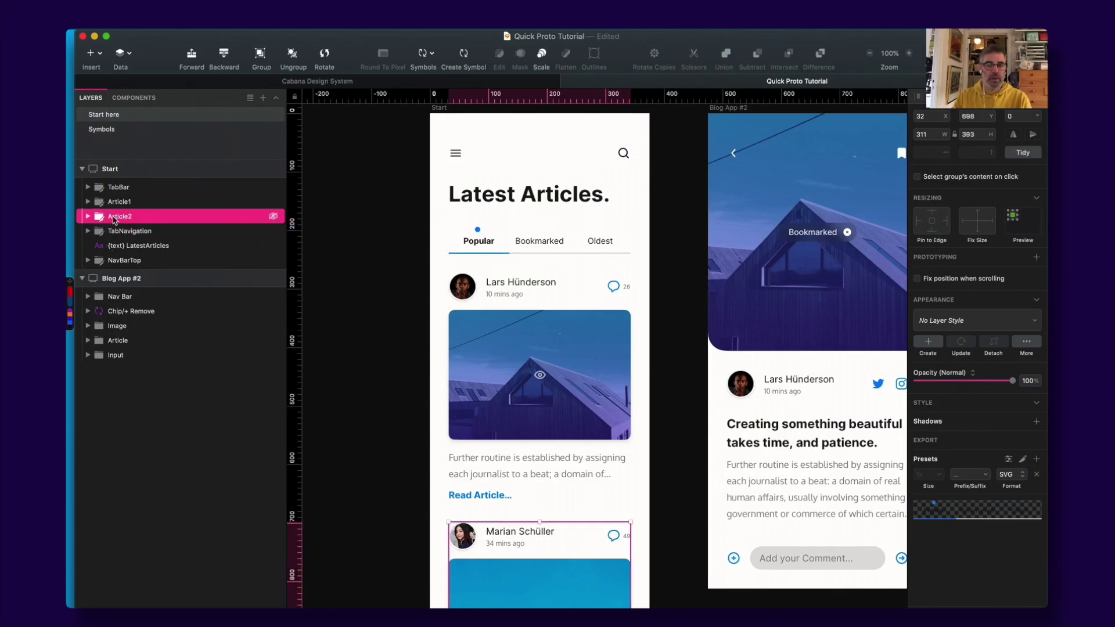
left_click(600, 320)
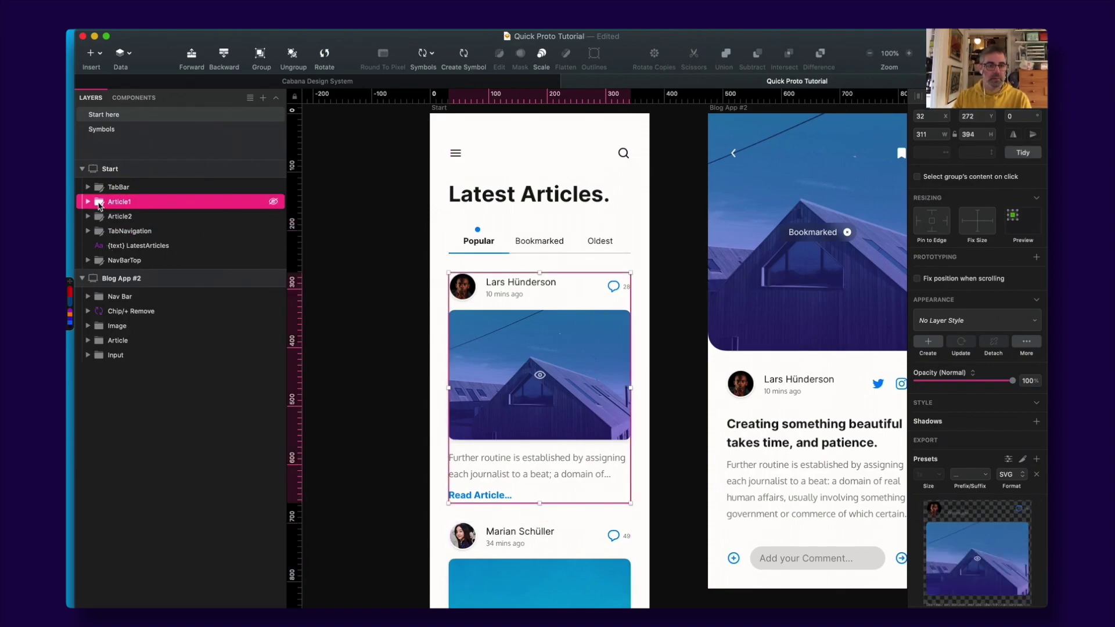
left_click_drag(101, 221, 113, 207)
left_click(115, 187)
scroll(423, 285, "down", 5)
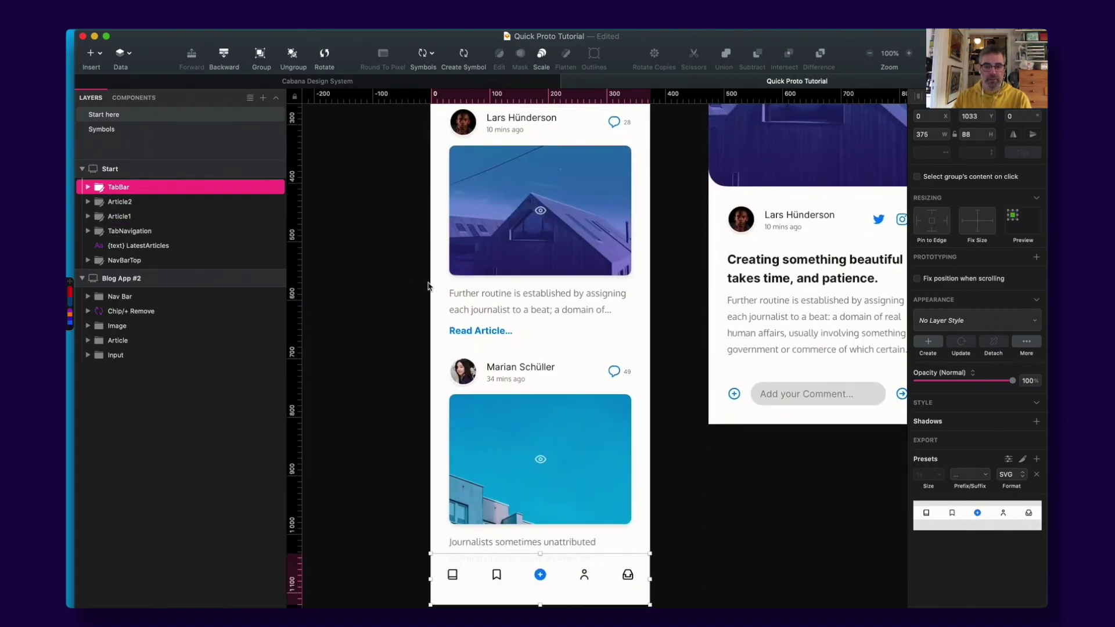
key("super+Tab")
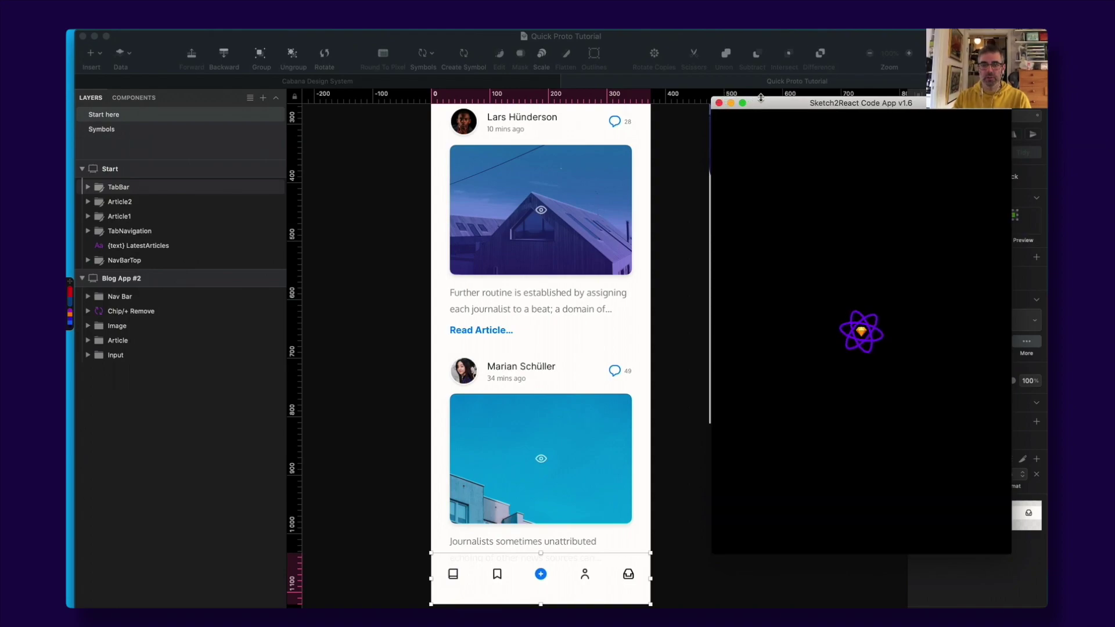
- Move the Code App preview further left and scroll through the refreshed layout
left_click_drag(763, 101, 691, 94)
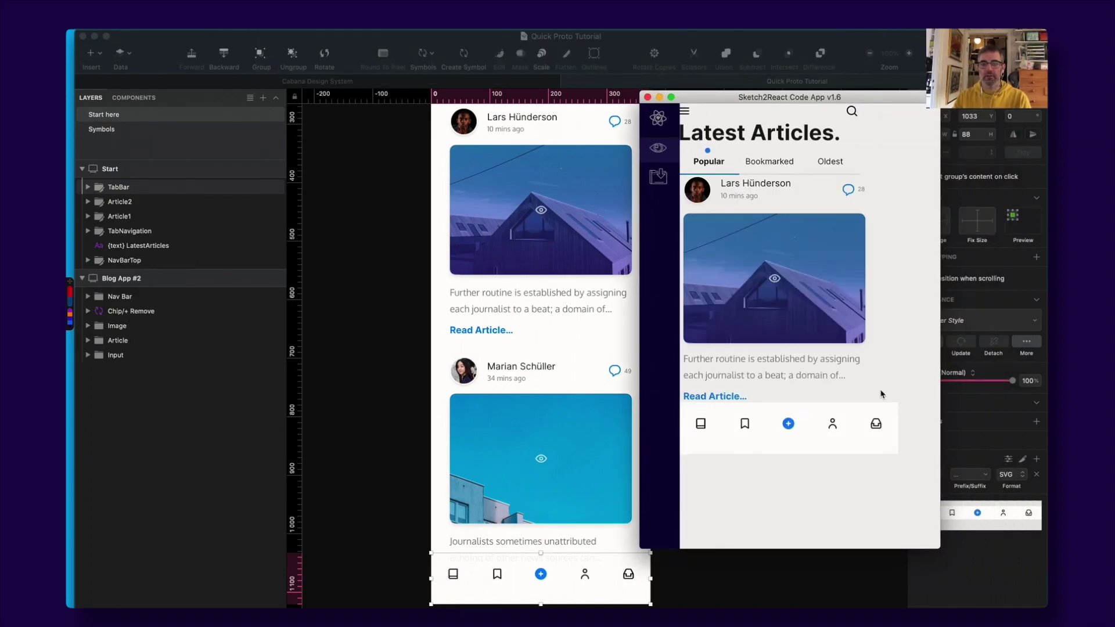
scroll(885, 388, "down", 3)
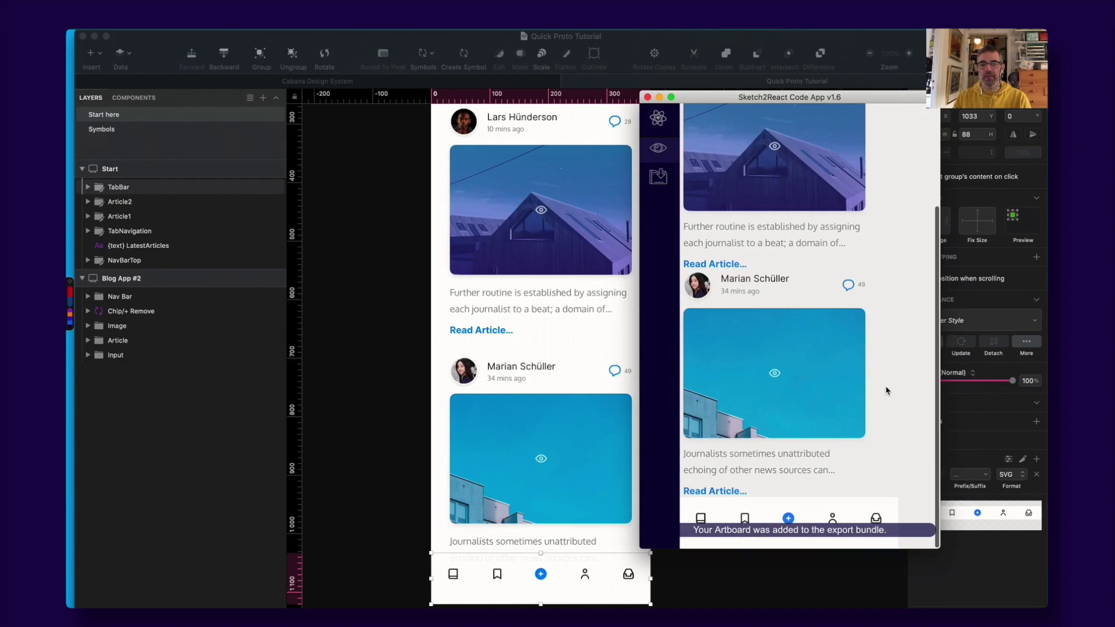
scroll(886, 388, "up", 4)
- Narrow the Chrome preview window to phone width and scroll through it
key("super+Tab")
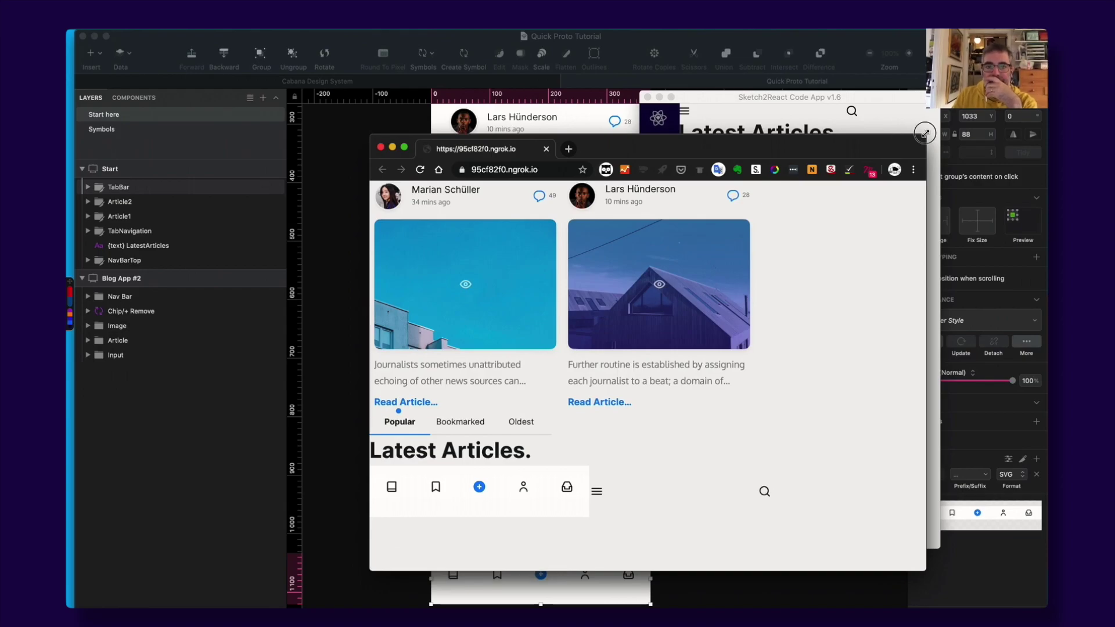
left_click_drag(925, 134, 914, 134)
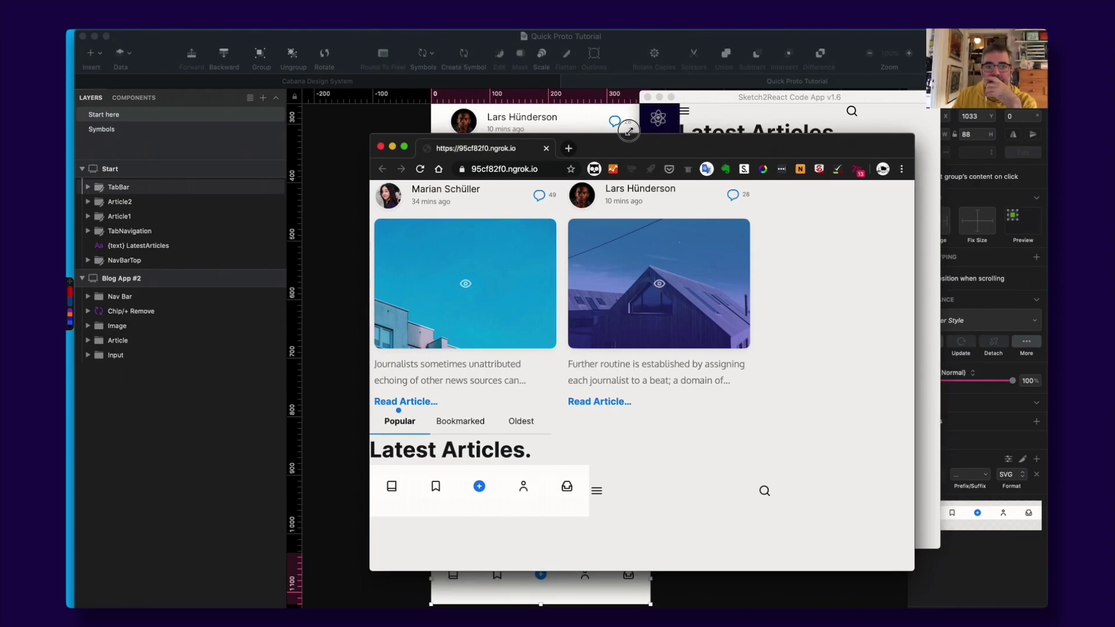
mouse_move(628, 130)
left_mouse_down()
mouse_move(659, 134)
mouse_move(636, 121)
mouse_move(604, 133)
mouse_move(869, 124)
mouse_move(906, 141)
left_mouse_up()
scroll(867, 225, "down", 5)
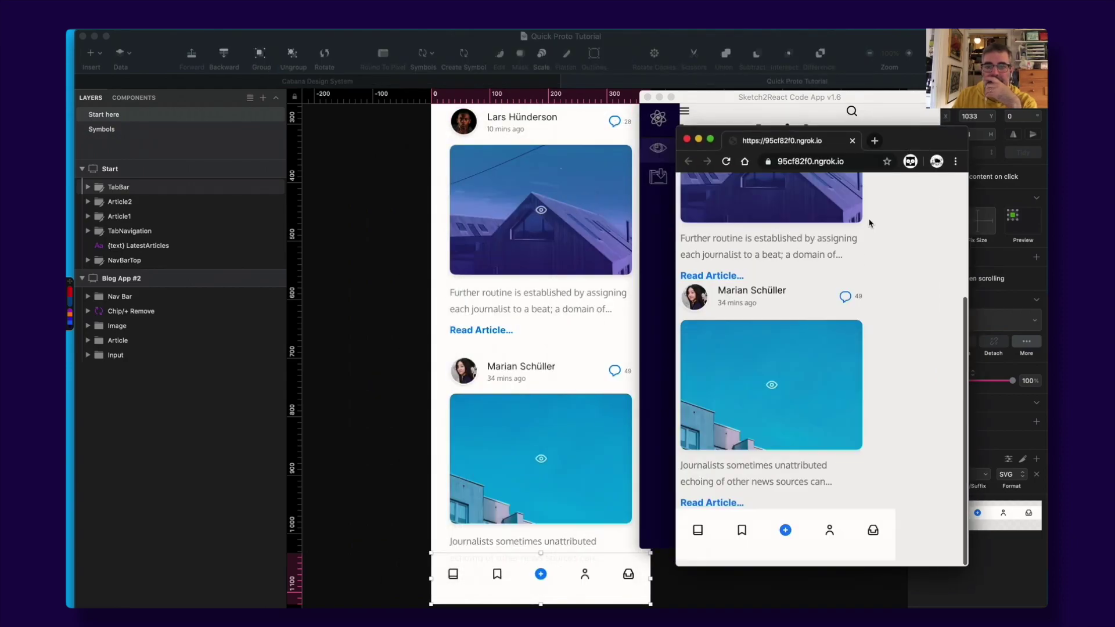
scroll(868, 221, "up", 5)
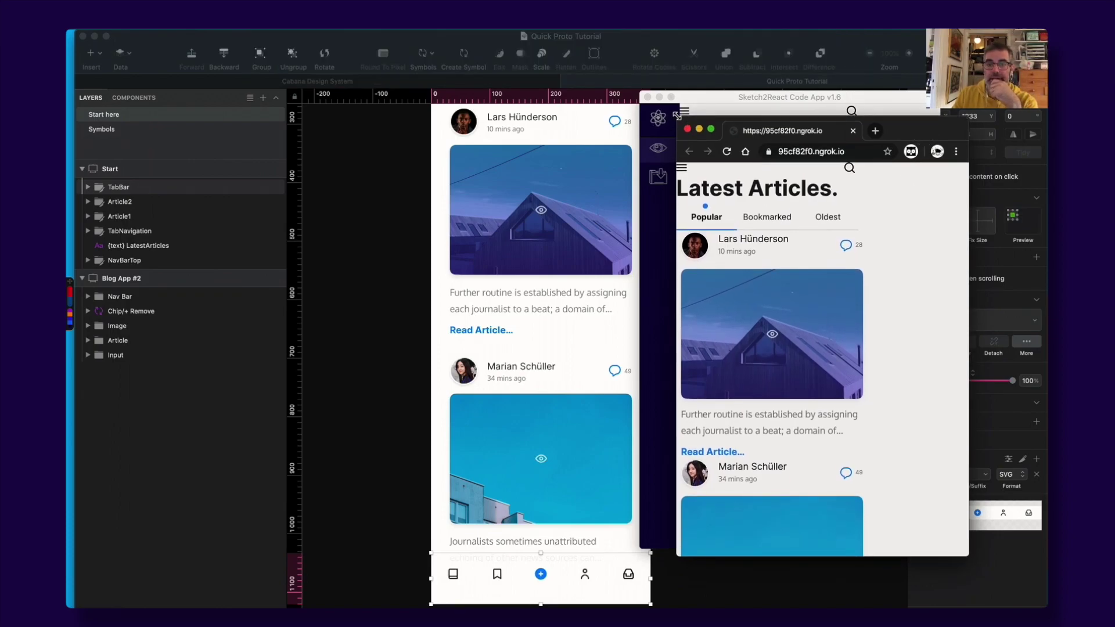
- Widen Chrome so both article cards sit side by side beside the heading and tabs
left_click_drag(678, 117, 378, 121)
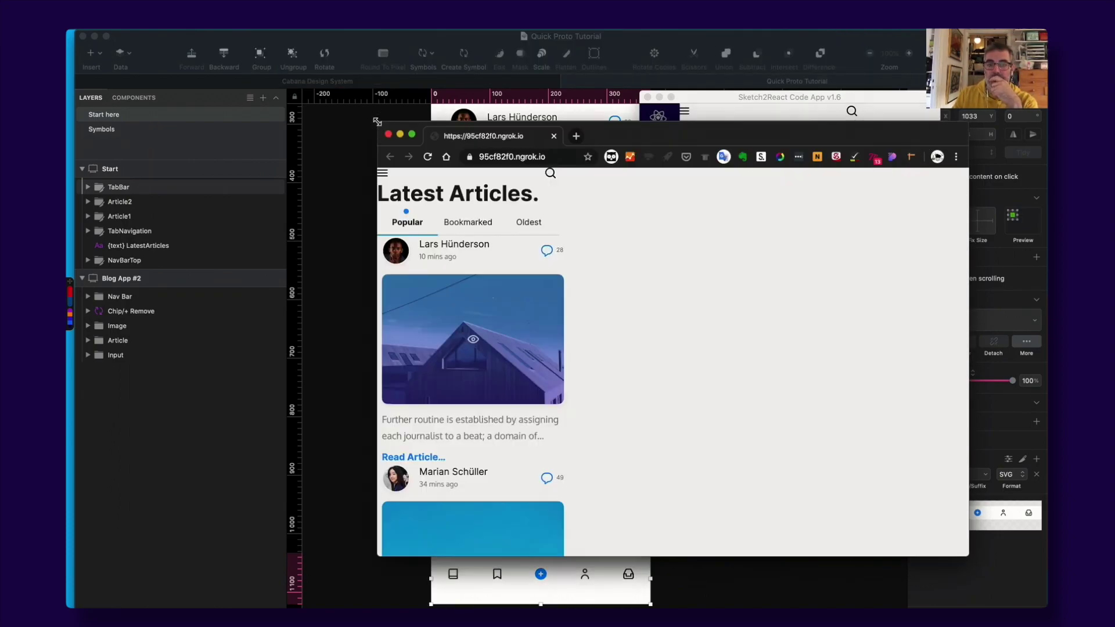
left_click_drag(374, 123, 374, 123)
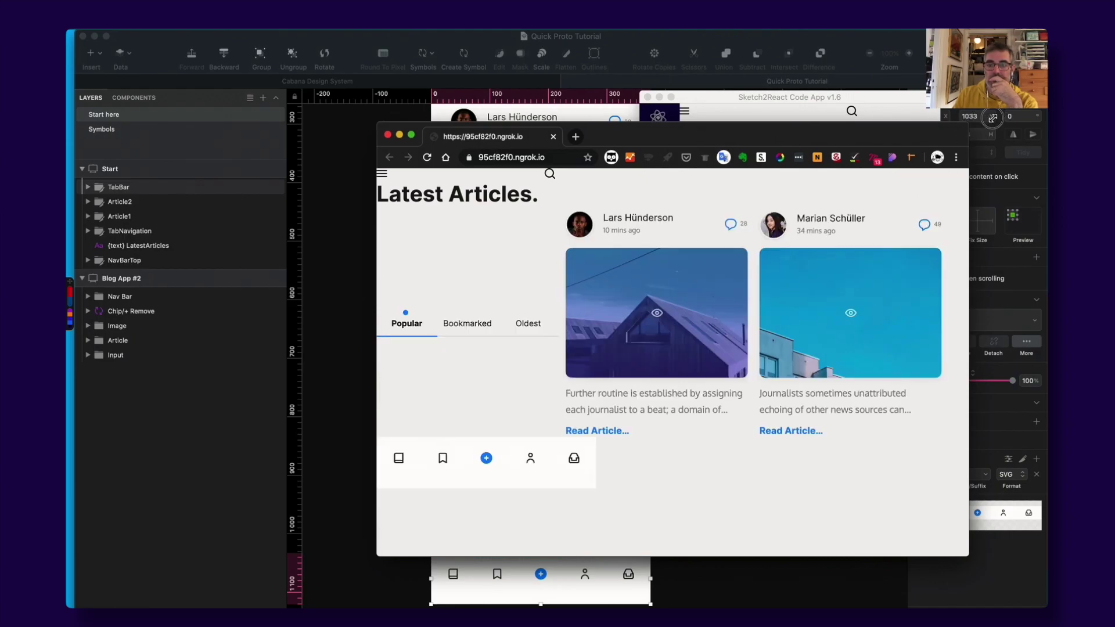
left_click_drag(992, 118, 978, 119)
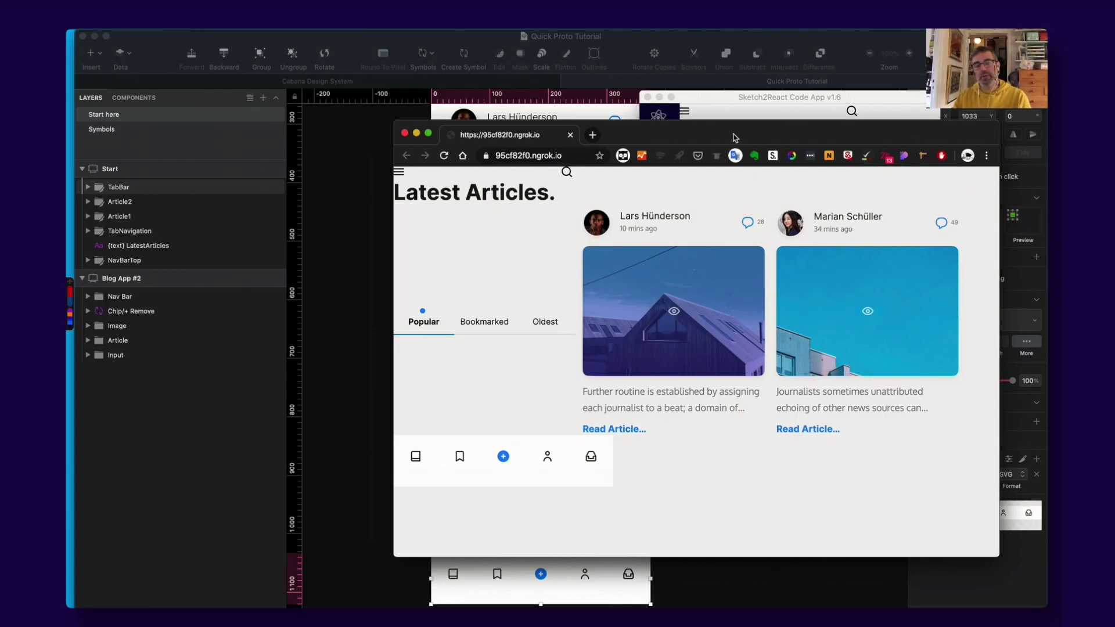
left_click_drag(730, 135, 719, 150)
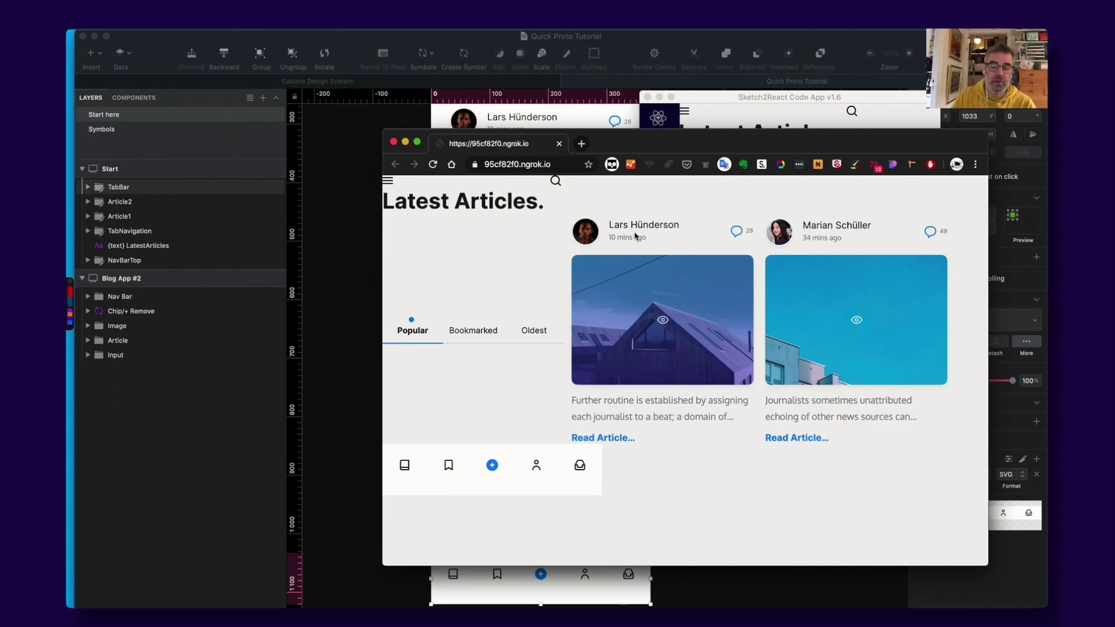
- Select the Latest Articles heading in Sketch and compare it with the browser preview
left_click(367, 134)
scroll(406, 281, "up", 6)
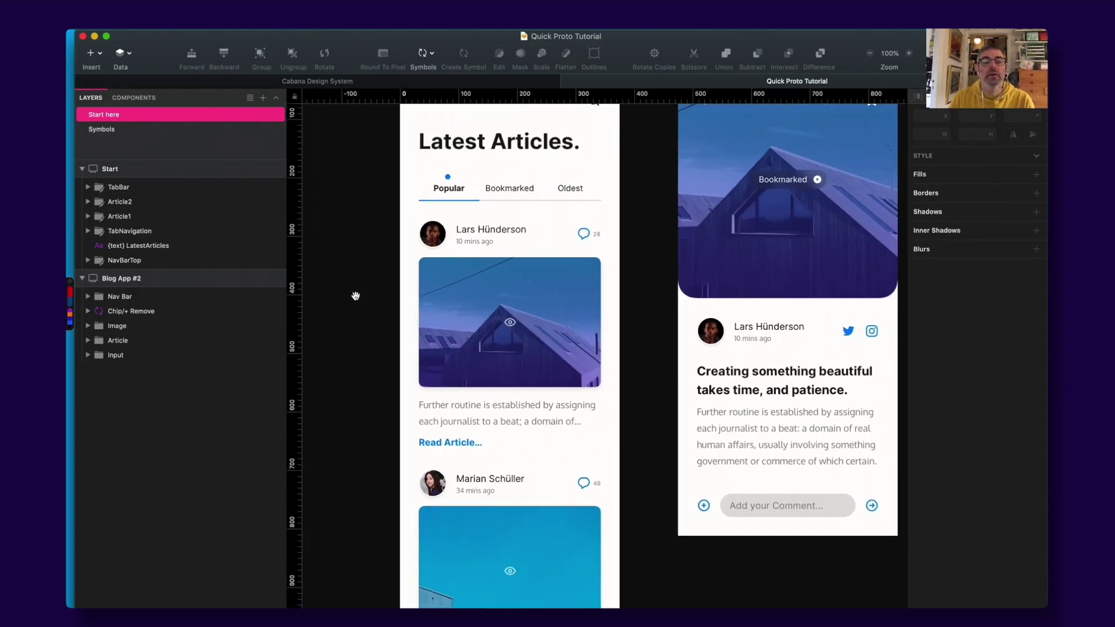
left_click(478, 210)
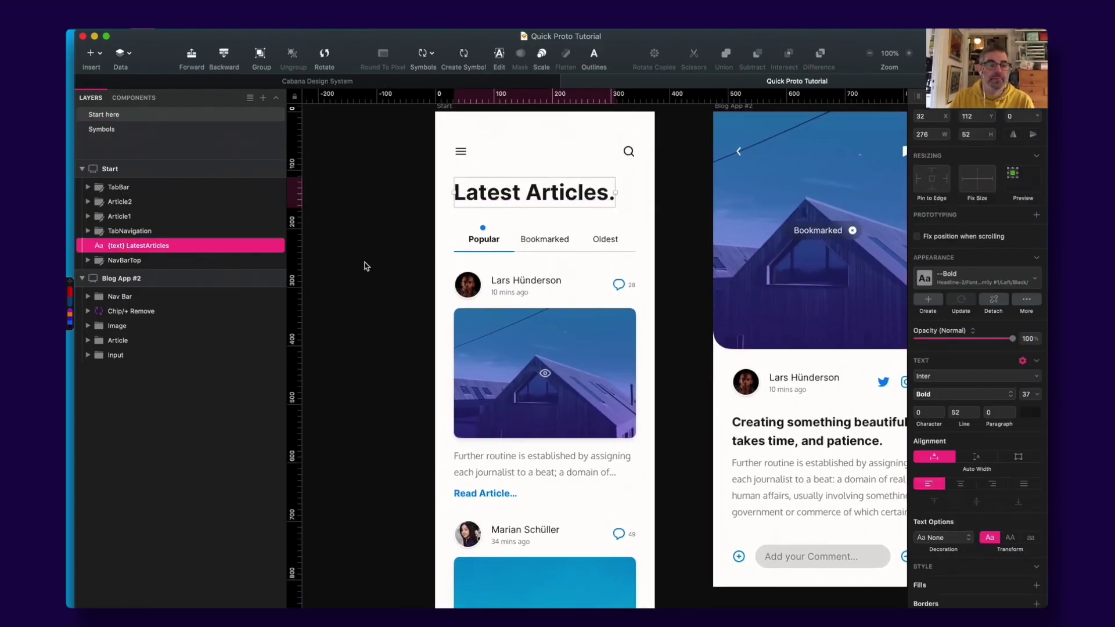
key("super+Tab")
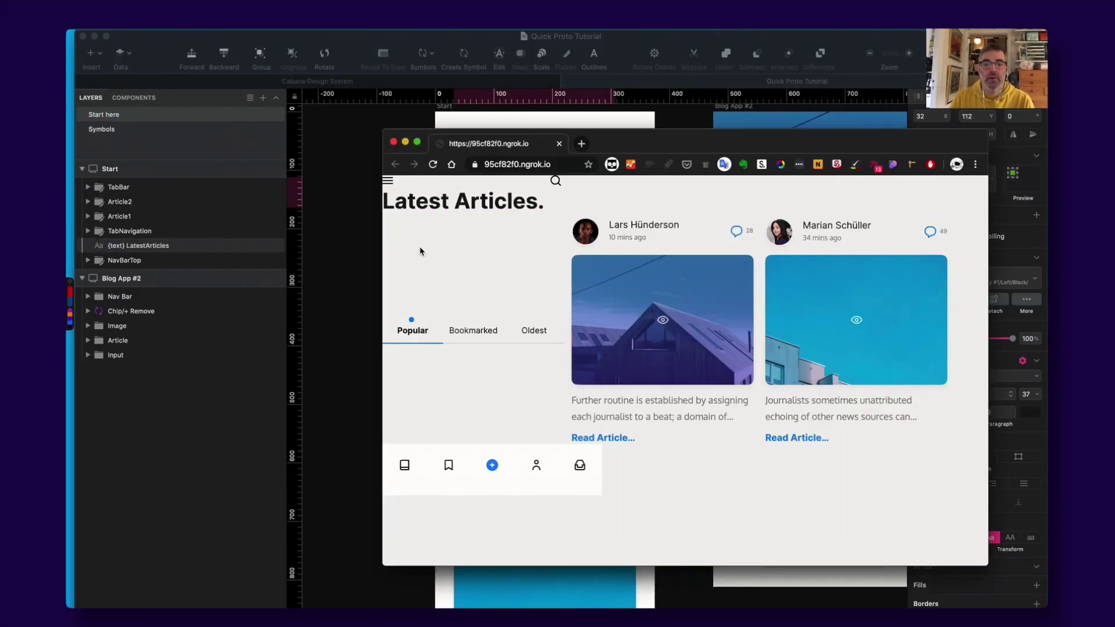
key("super+Tab")
- Narrow the Chrome preview back to phone width
left_click(313, 248)
key("super+Tab")
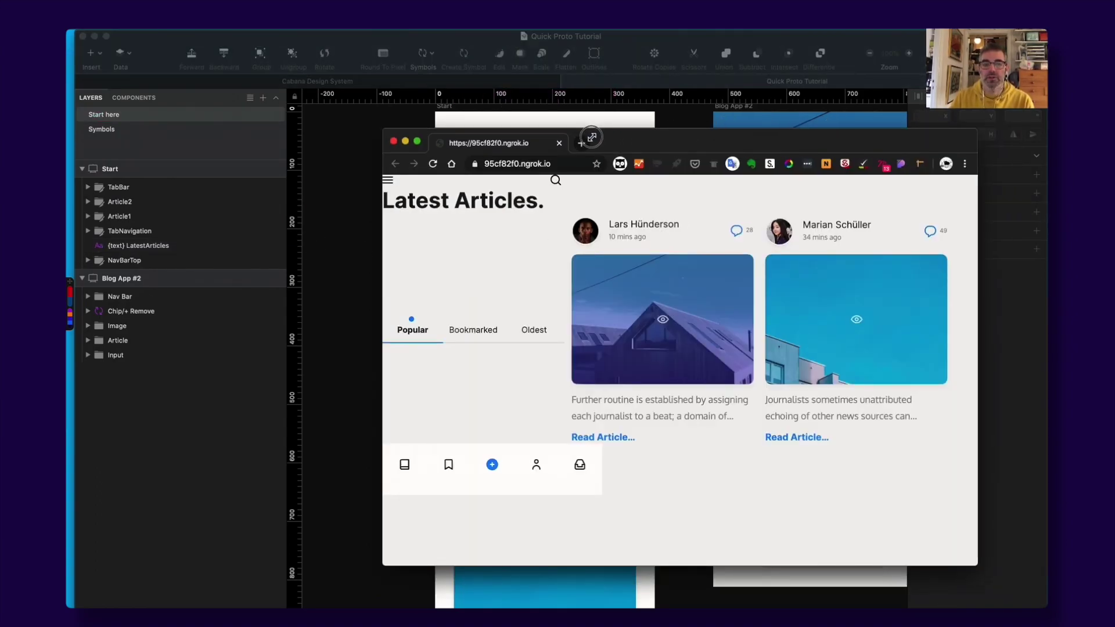
left_click_drag(592, 138, 977, 134)
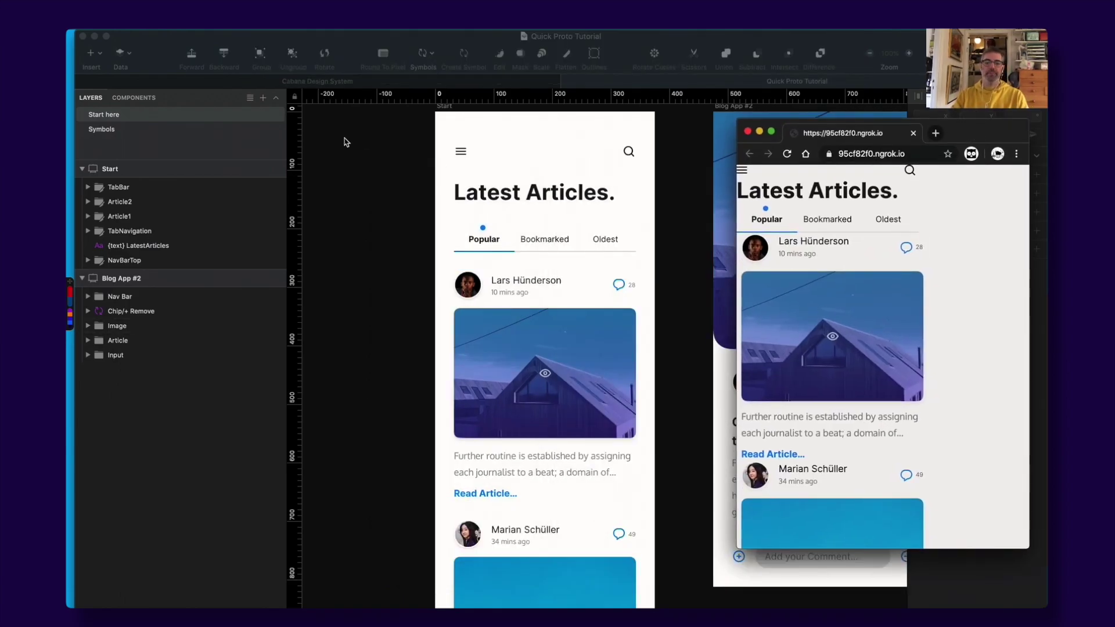
- In the Code App, shift the right preview right and widen the left one from mobile
key("super+Tab")
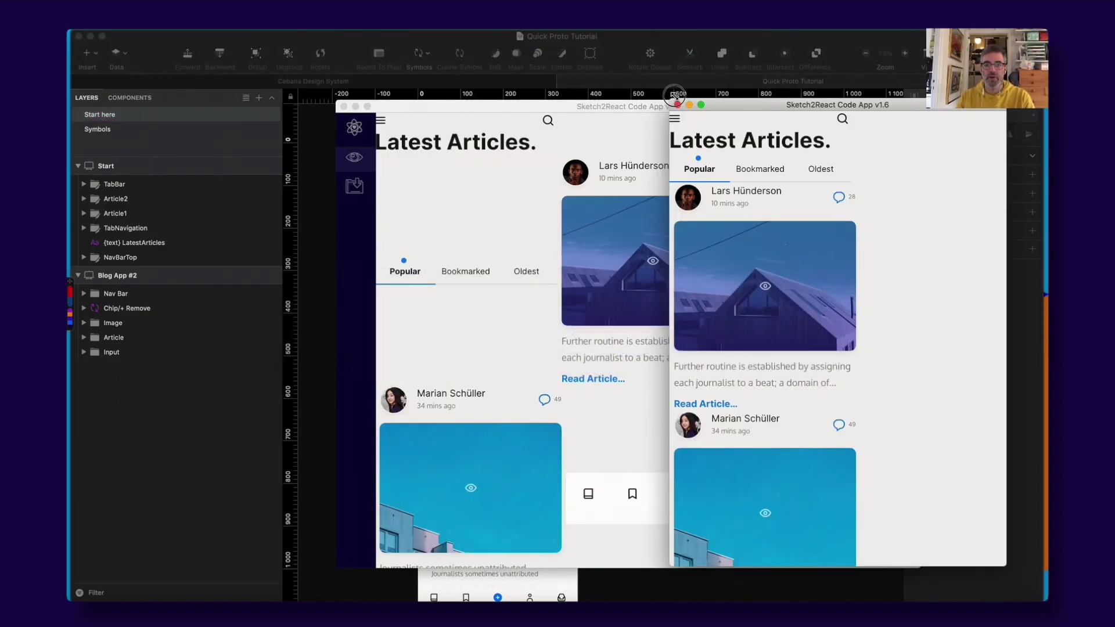
left_click_drag(685, 103, 736, 100)
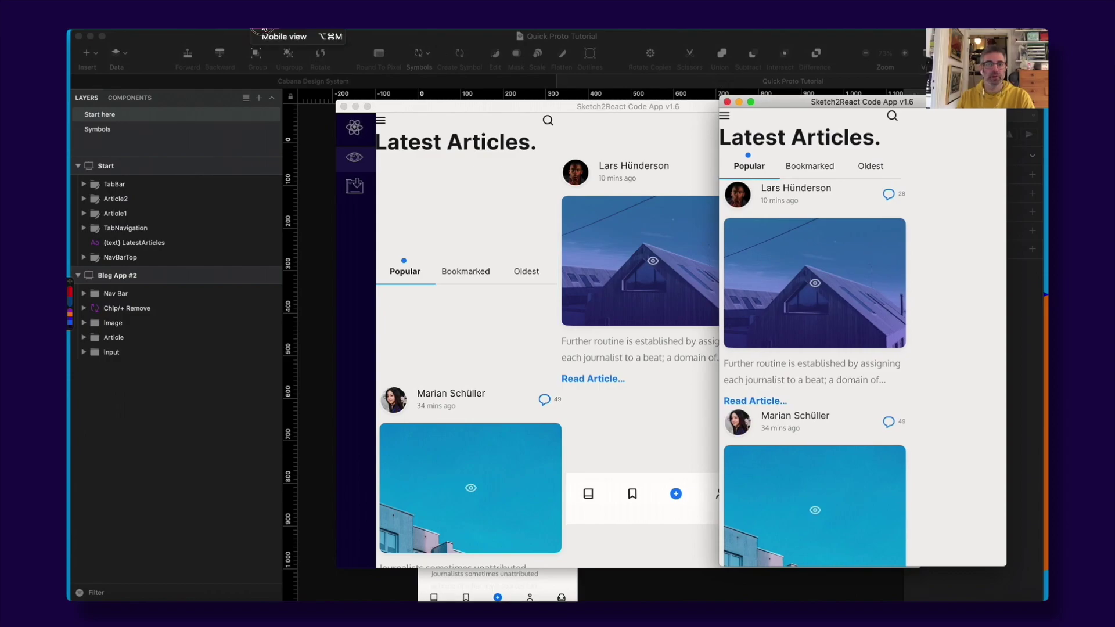
left_click(471, 154)
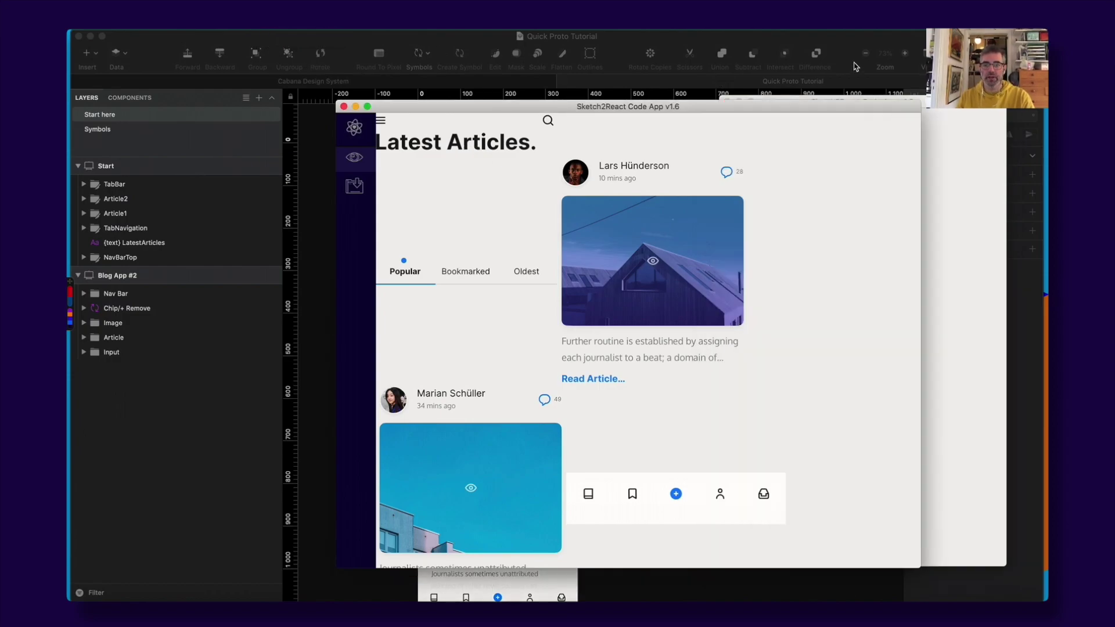
mouse_move(921, 104)
left_mouse_down()
mouse_move(598, 105)
mouse_move(876, 100)
mouse_move(612, 109)
mouse_move(629, 110)
left_mouse_up()
- Group the six Start artboard layers, TabBar through NavBarTop, into one group named {container}
left_click(662, 119)
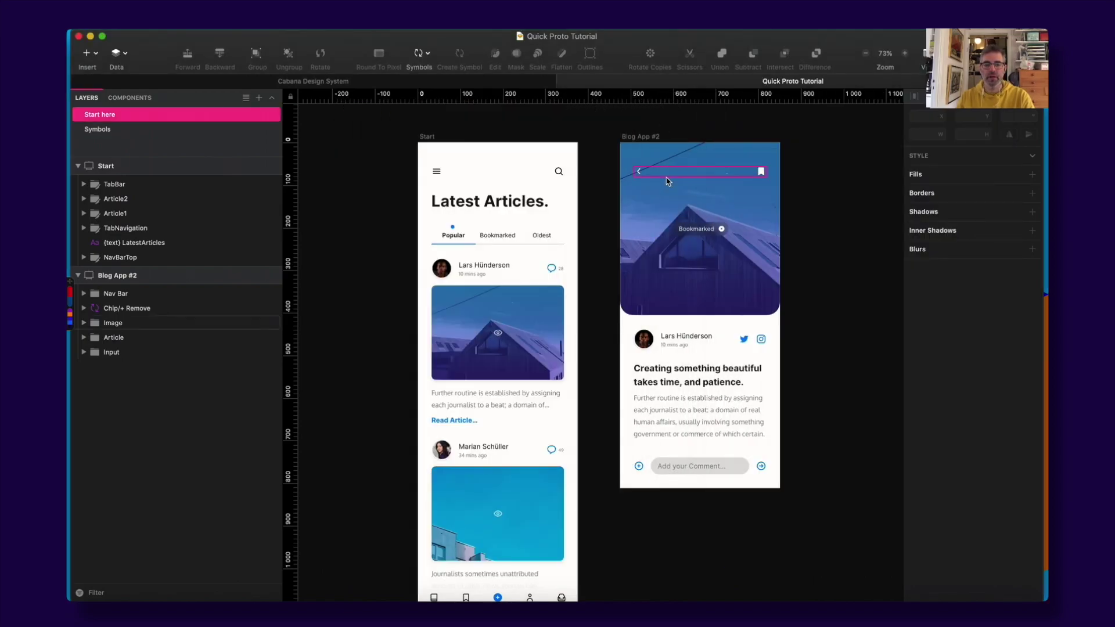
left_click(112, 260)
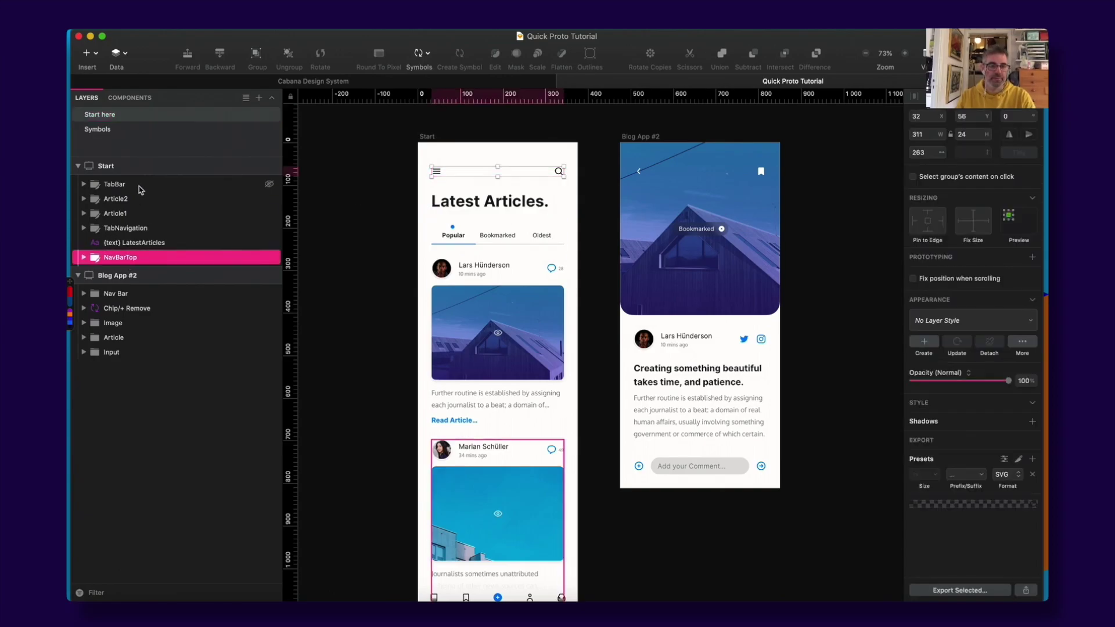
left_click(134, 189, "shift")
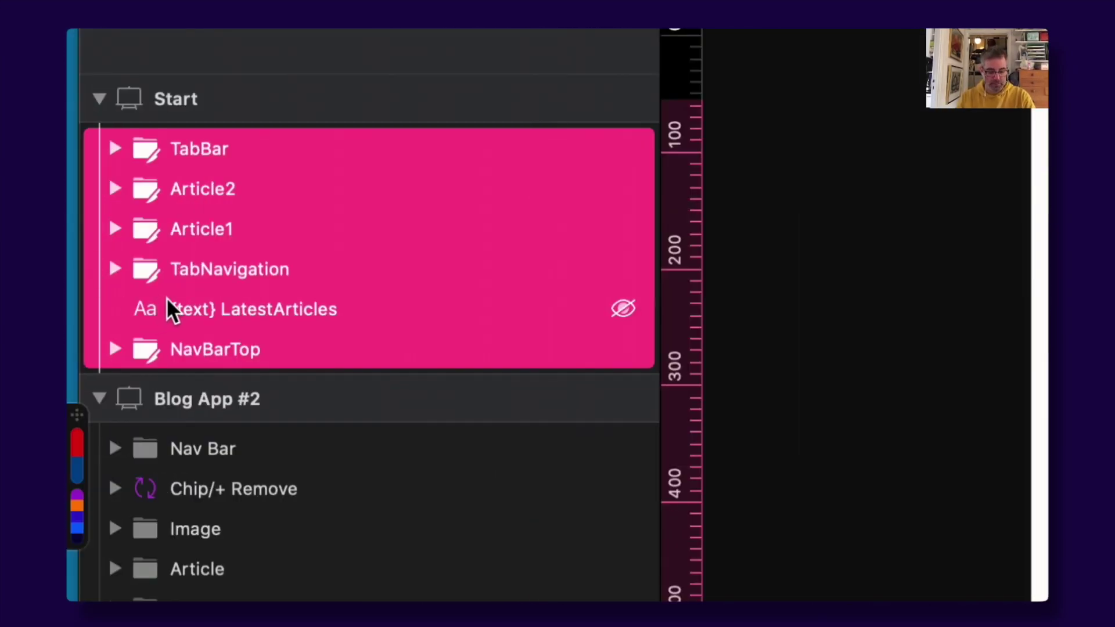
key("super+g")
double_click(183, 150)
type("{container")
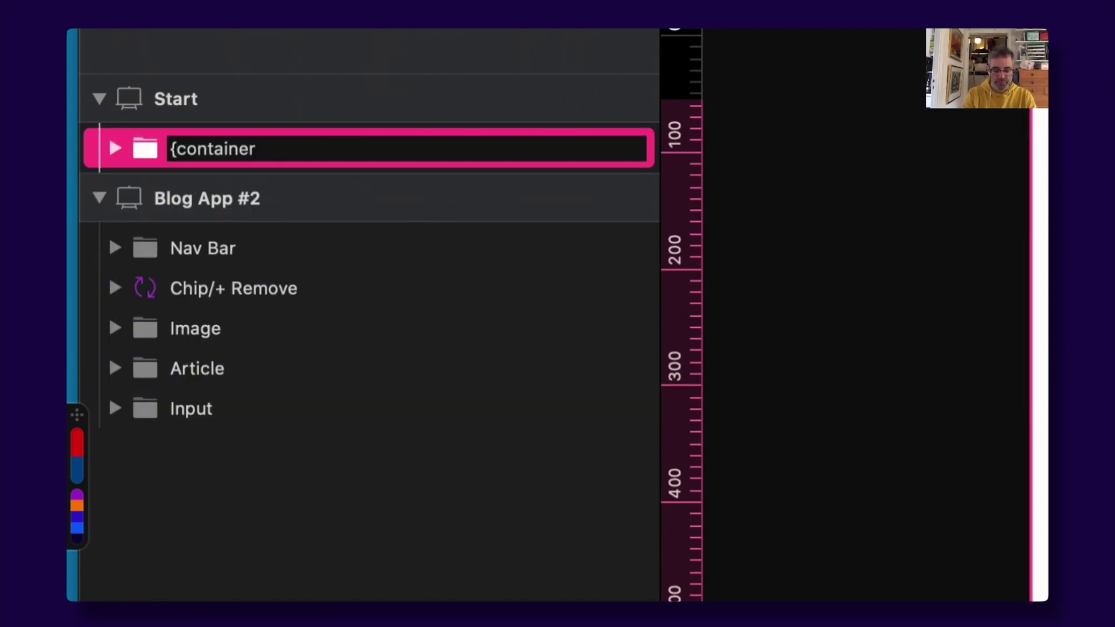
key("Return")
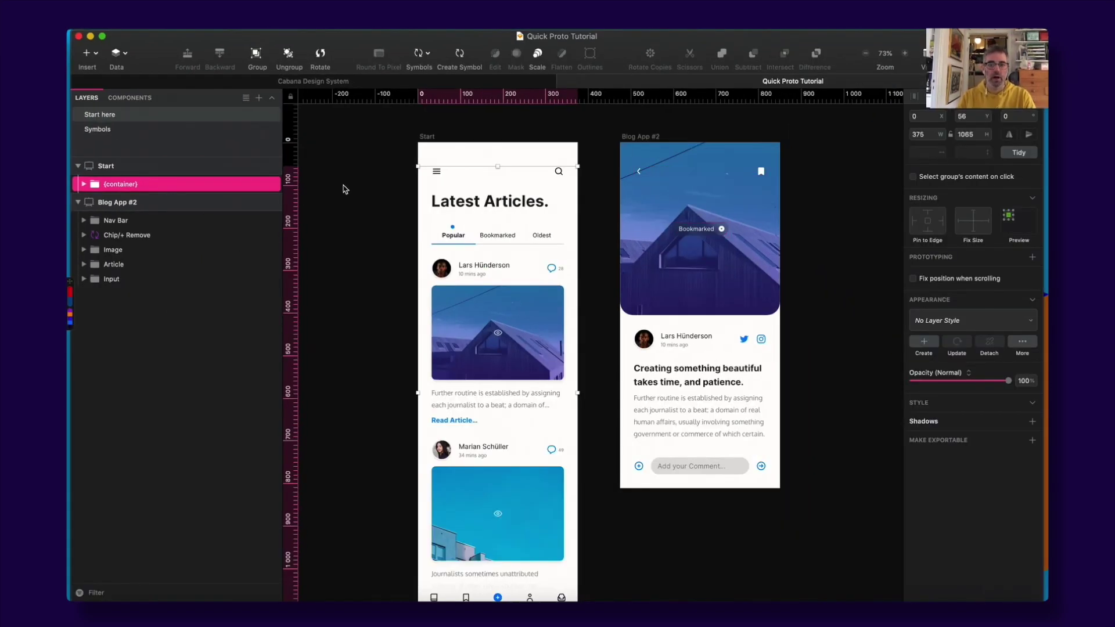
- Switch to Sketch2React Code App and scroll the right preview of the grouped Start screen
left_click(342, 189)
key("super+Tab")
left_click(407, 332)
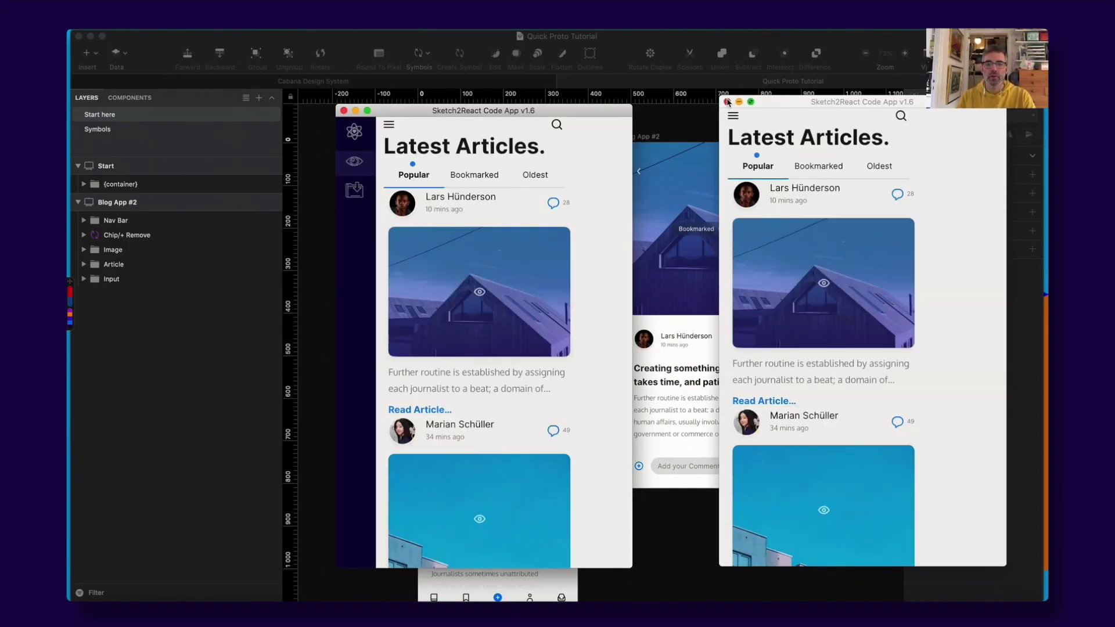
left_click(753, 122)
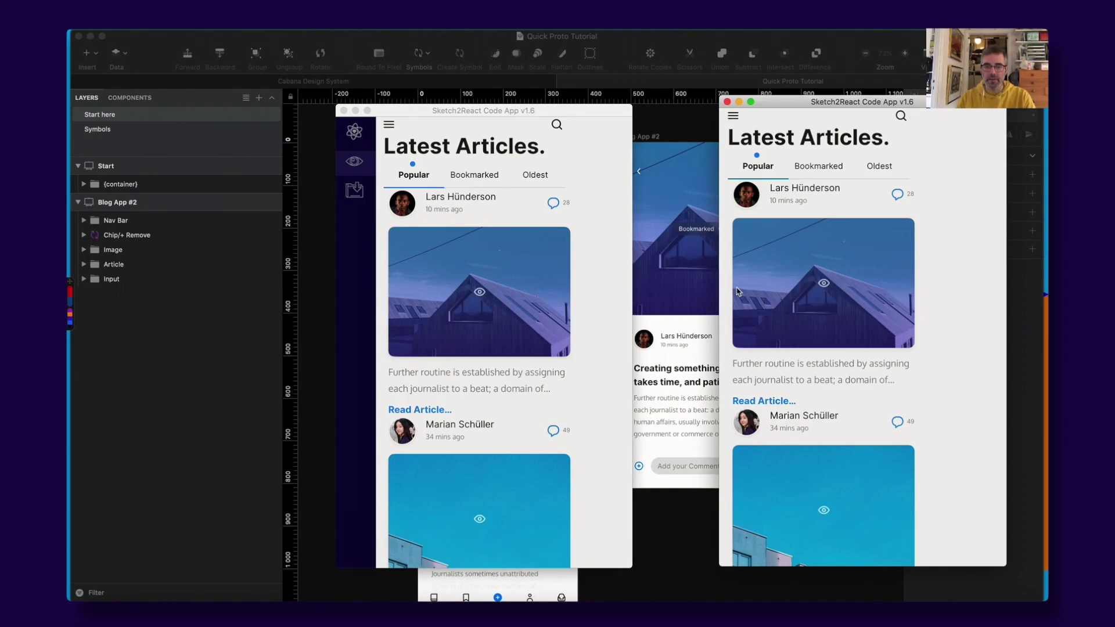
scroll(750, 273, "down", 4)
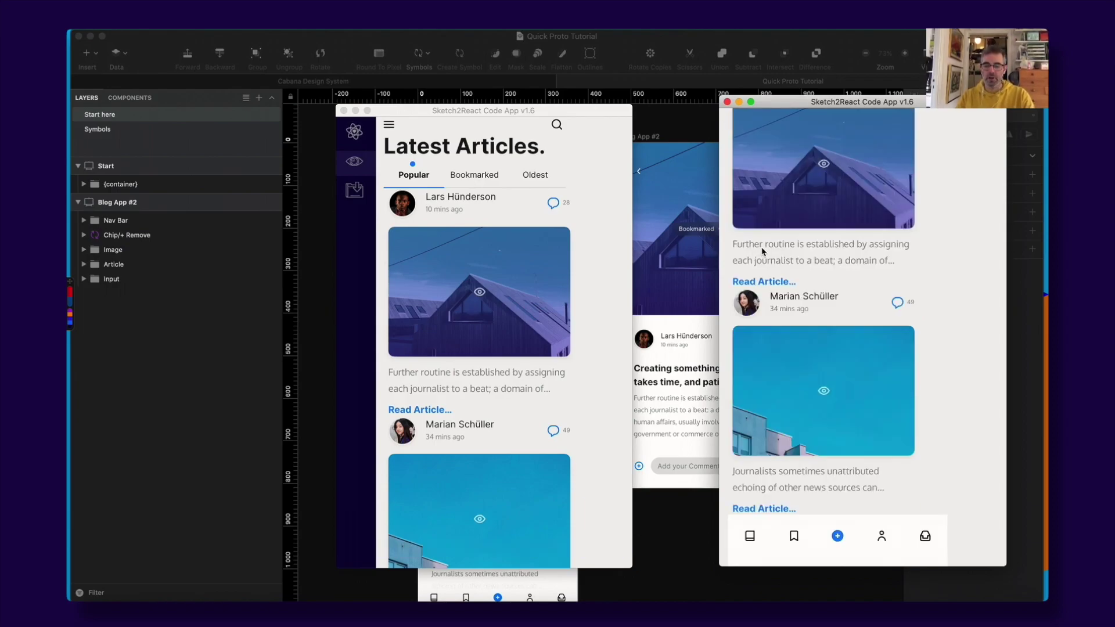
scroll(761, 246, "up", 4)
- Open and close the side navigation drawer in the left preview window
left_click_drag(408, 146, 430, 147)
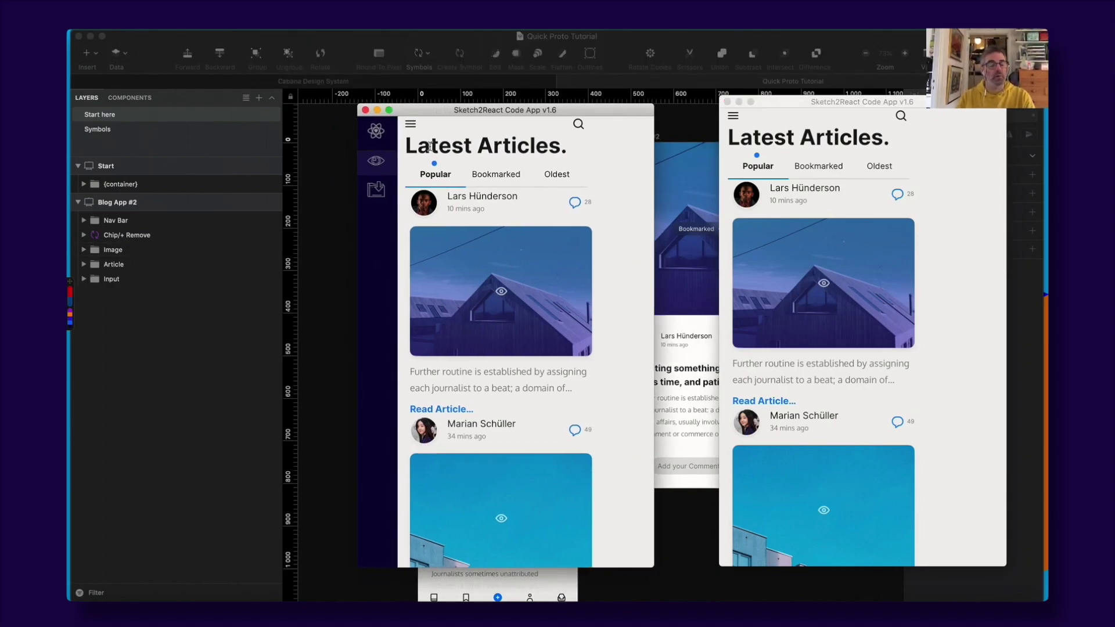
left_click(411, 124)
left_click(458, 135)
left_click(736, 126)
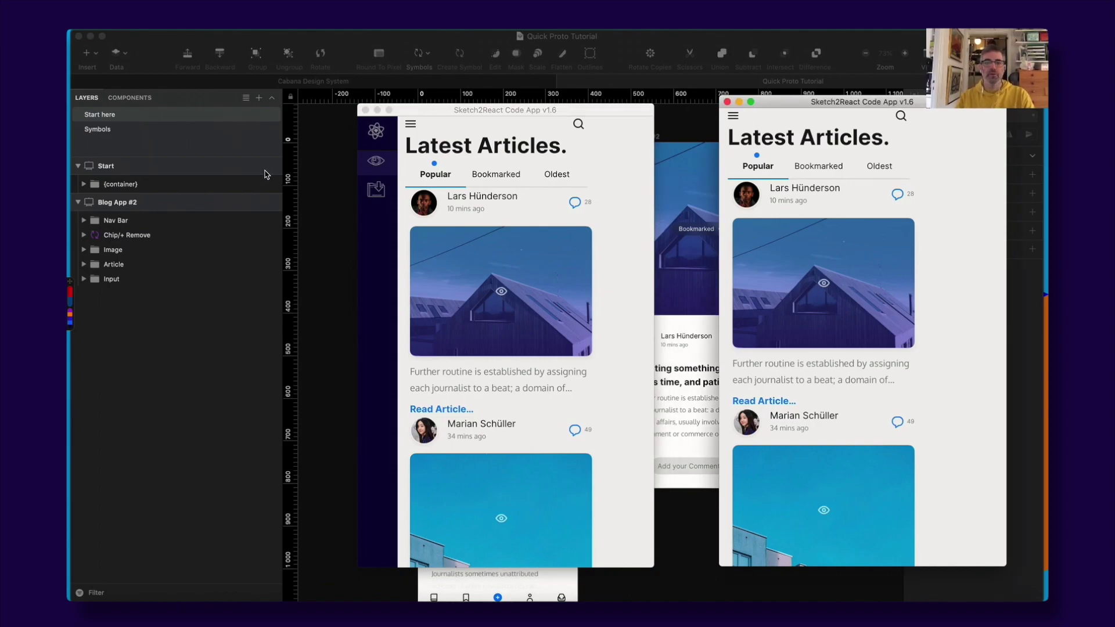
- Expand {container} at 100% zoom and rename the NavBarTop layer to {row}, saving
left_click(333, 178)
left_click(480, 180)
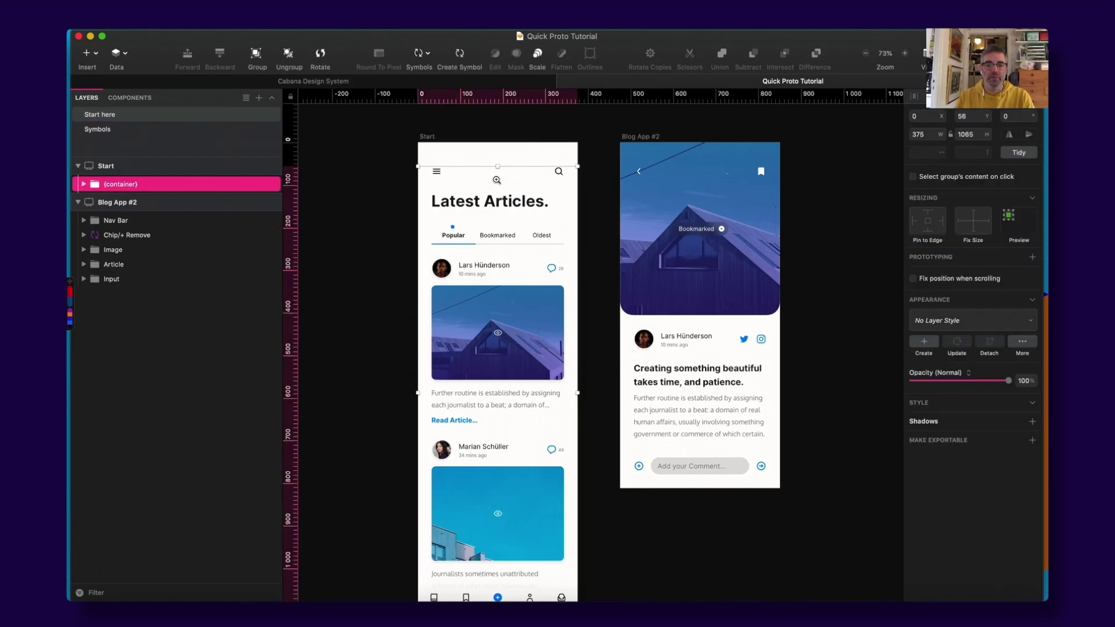
left_click(496, 180)
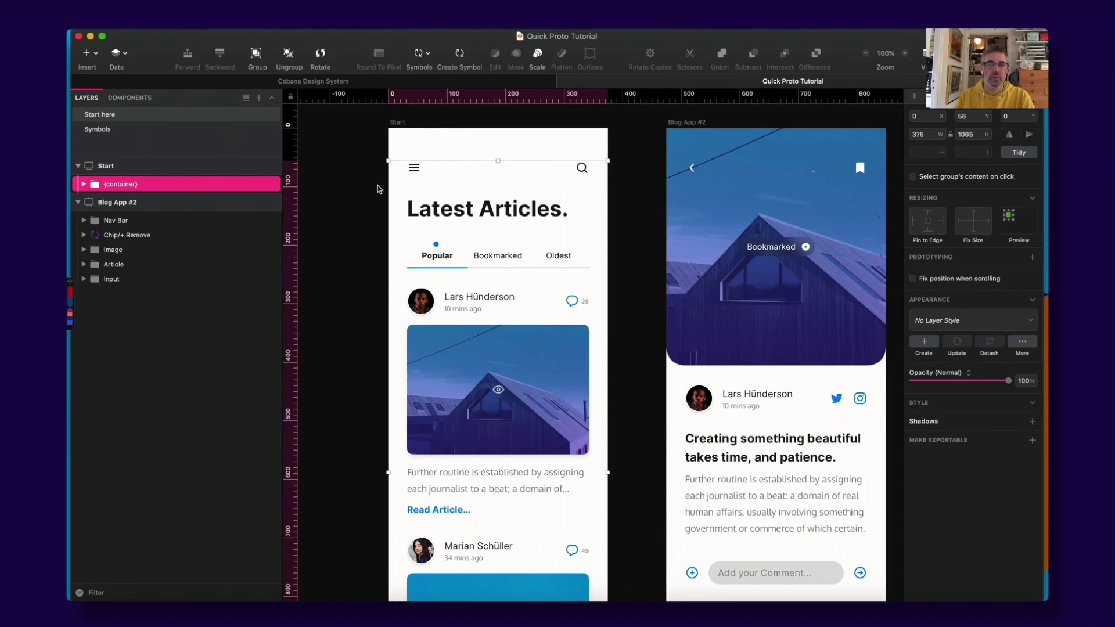
left_click(84, 185)
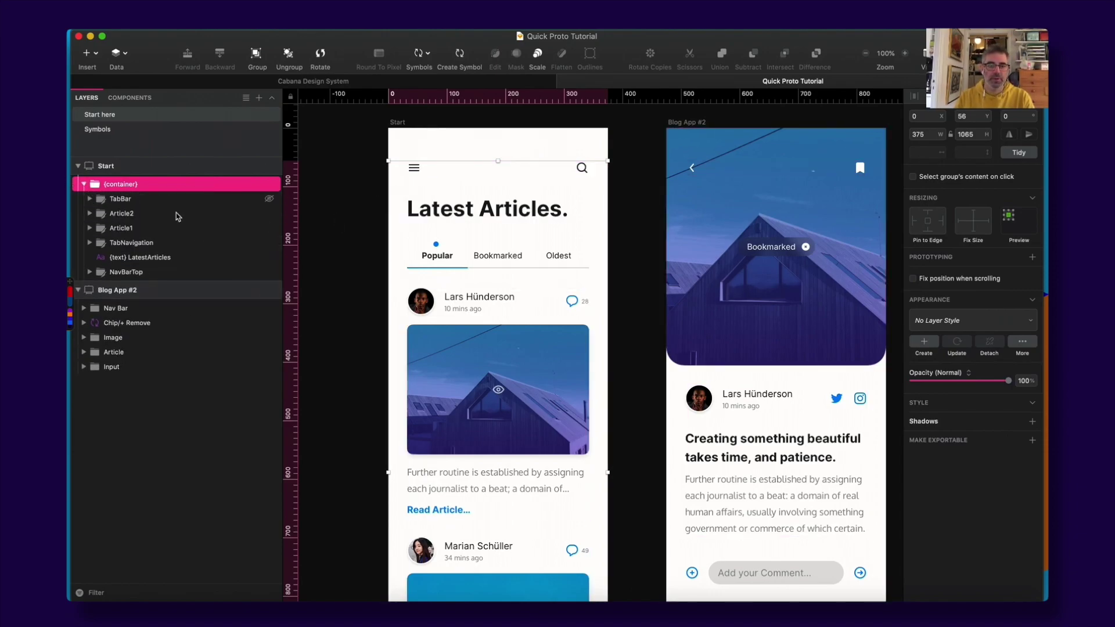
left_click(104, 199)
left_click(144, 256)
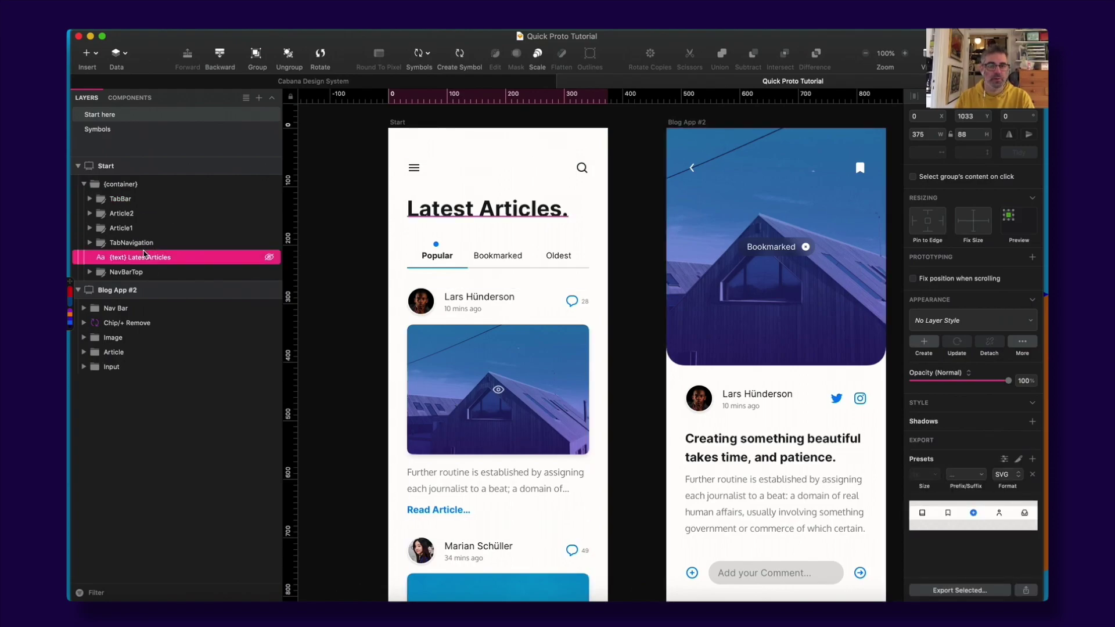
left_click(134, 274)
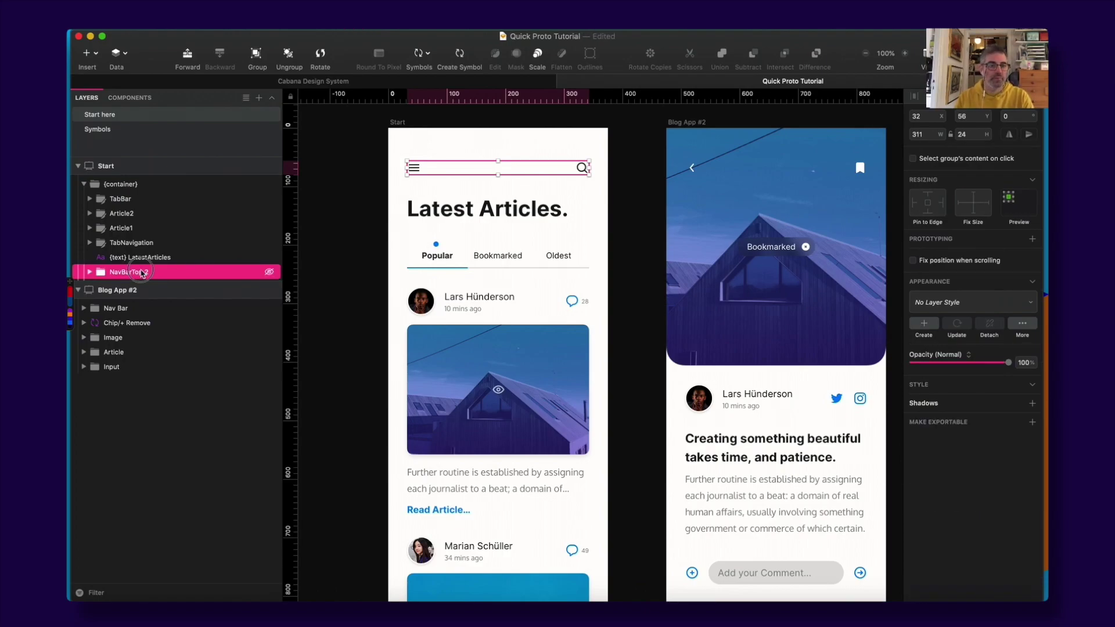
double_click(128, 272)
type("(")
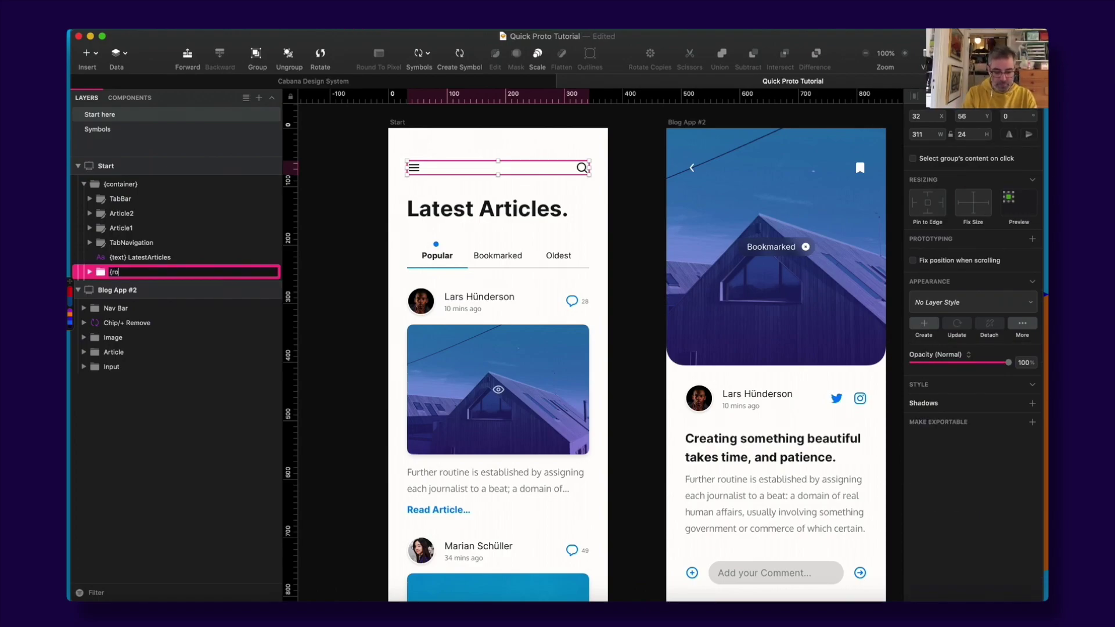
type("row)")
key("Return")
key("super+s")
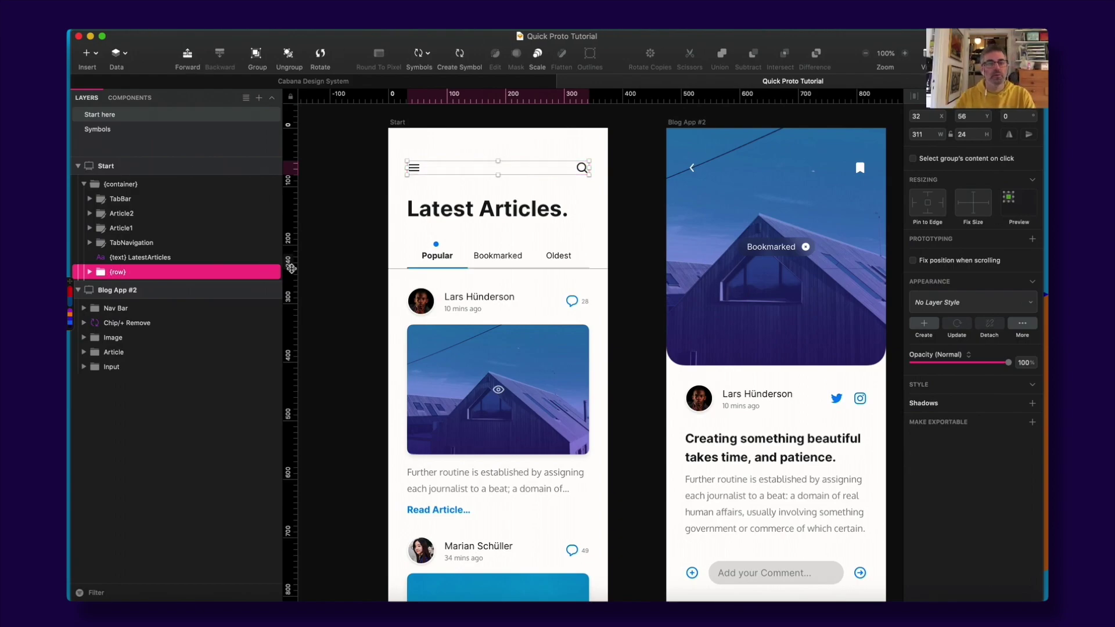
- Wrap the LatestArticles heading text in a new group named {row}
left_click(129, 257)
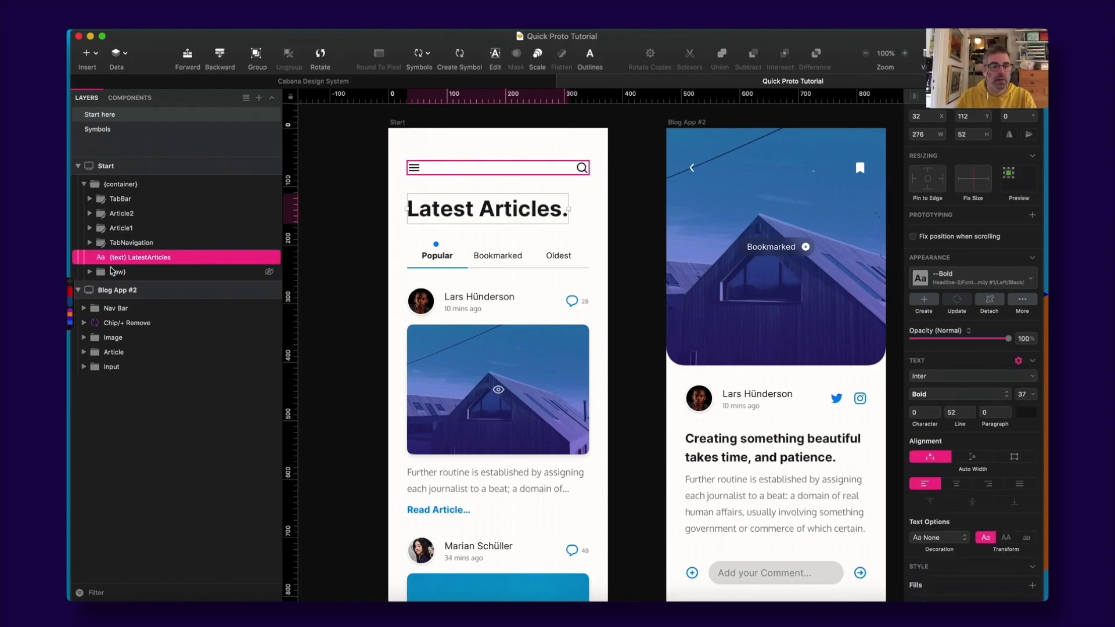
key("super+g")
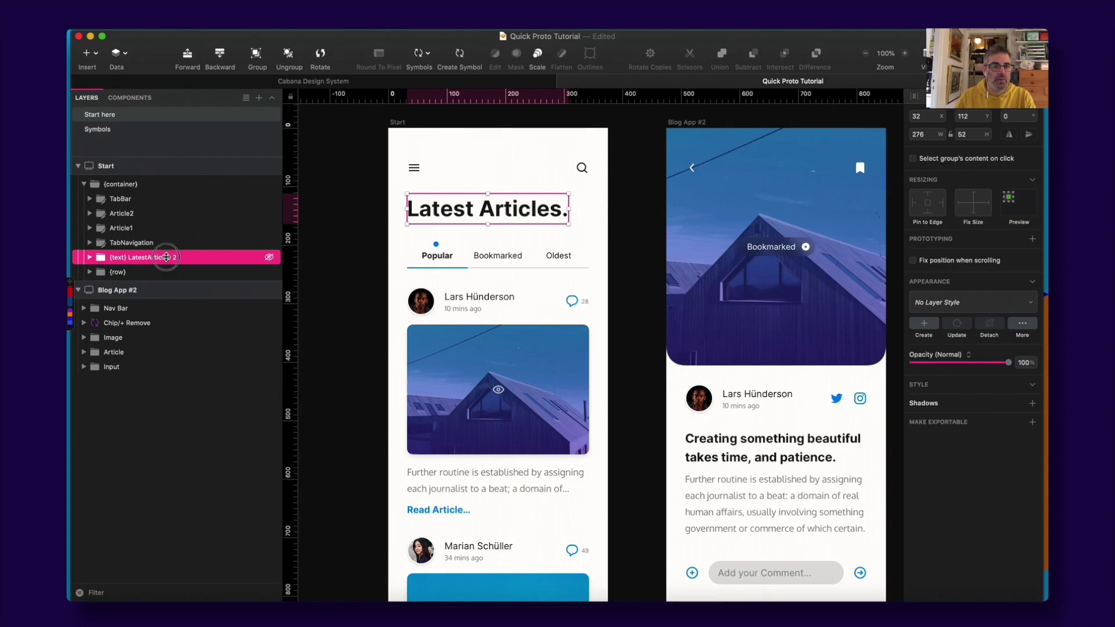
double_click(210, 257)
type("{row")
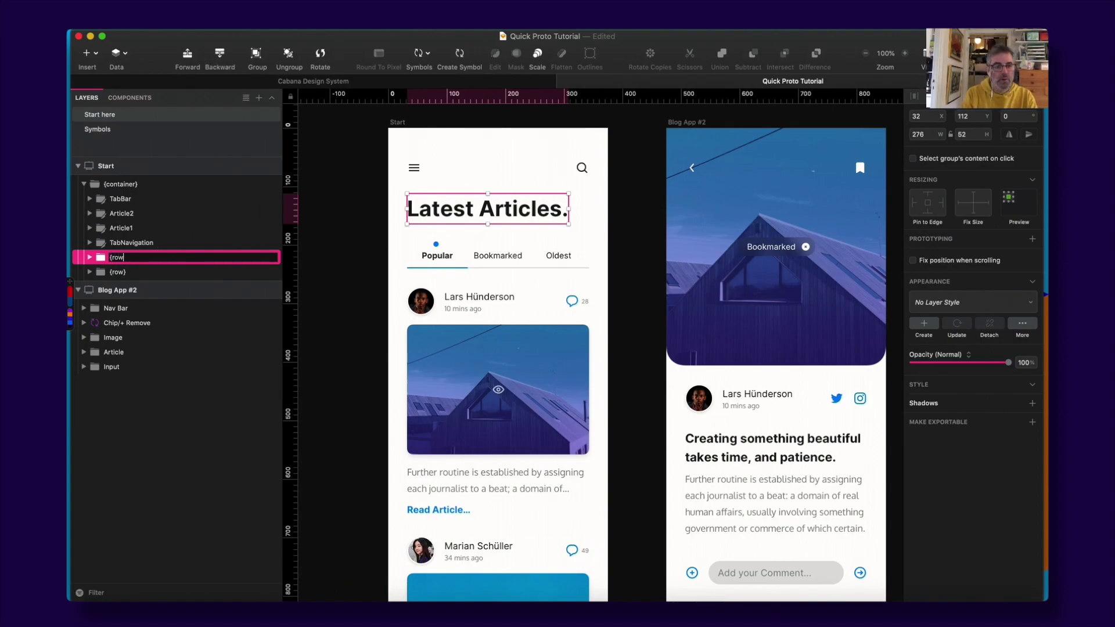
type("}")
key("Return")
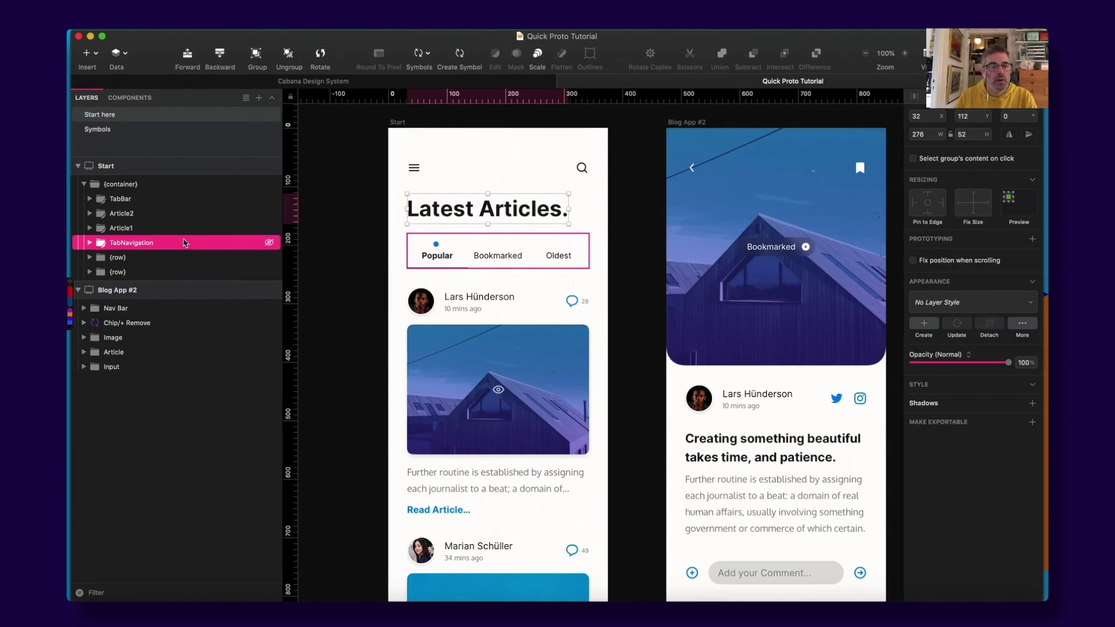
- Rename the TabNavigation group to {row} and save the document
left_click(185, 242)
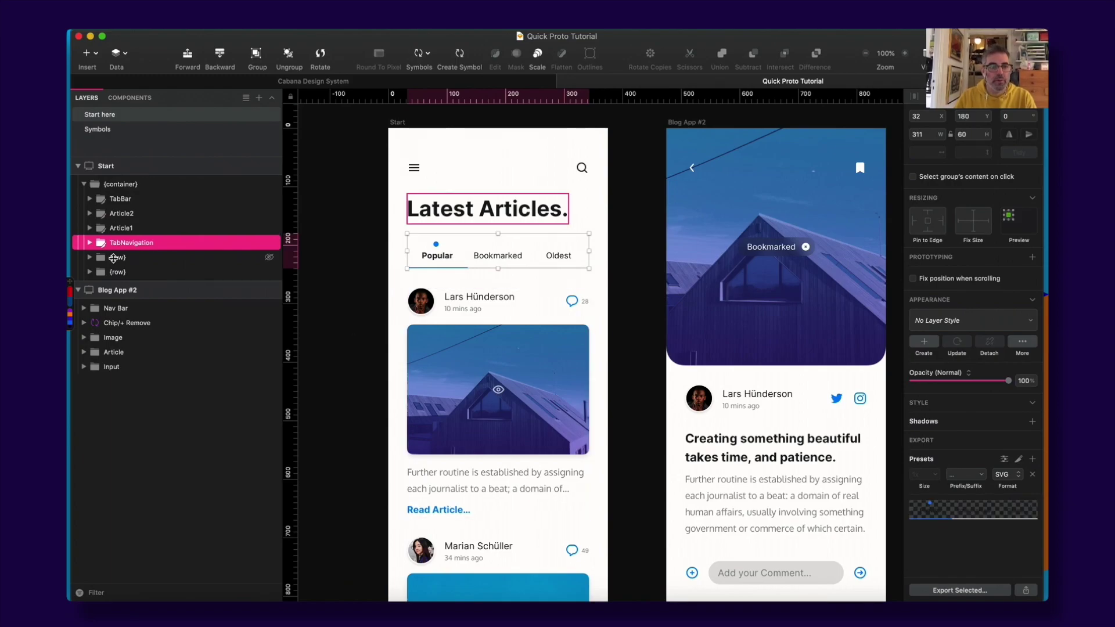
double_click(126, 242)
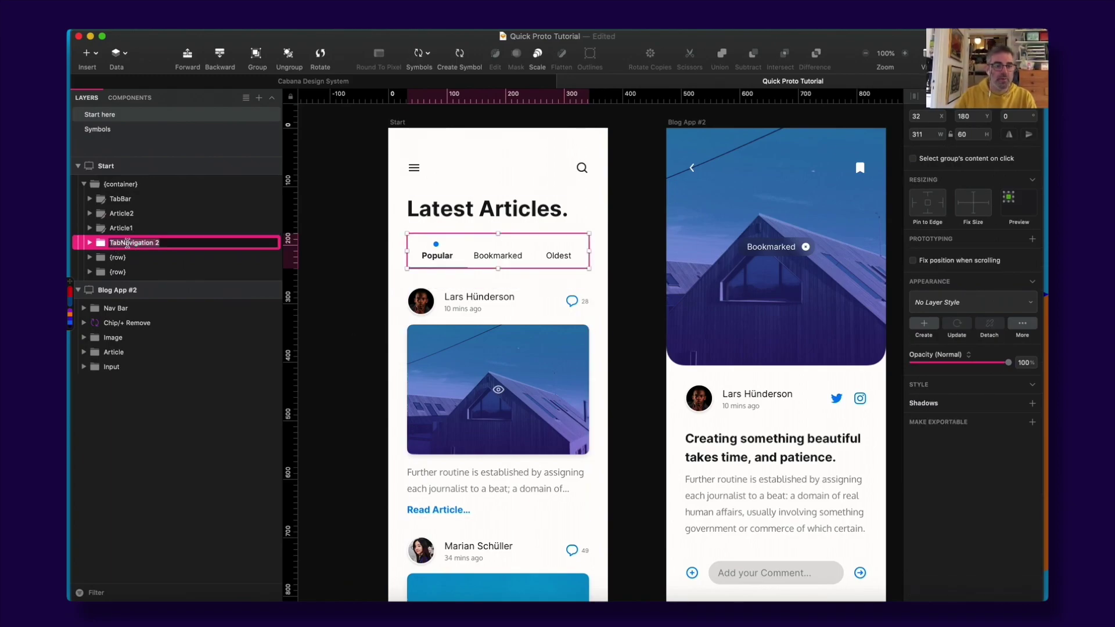
type("{row")
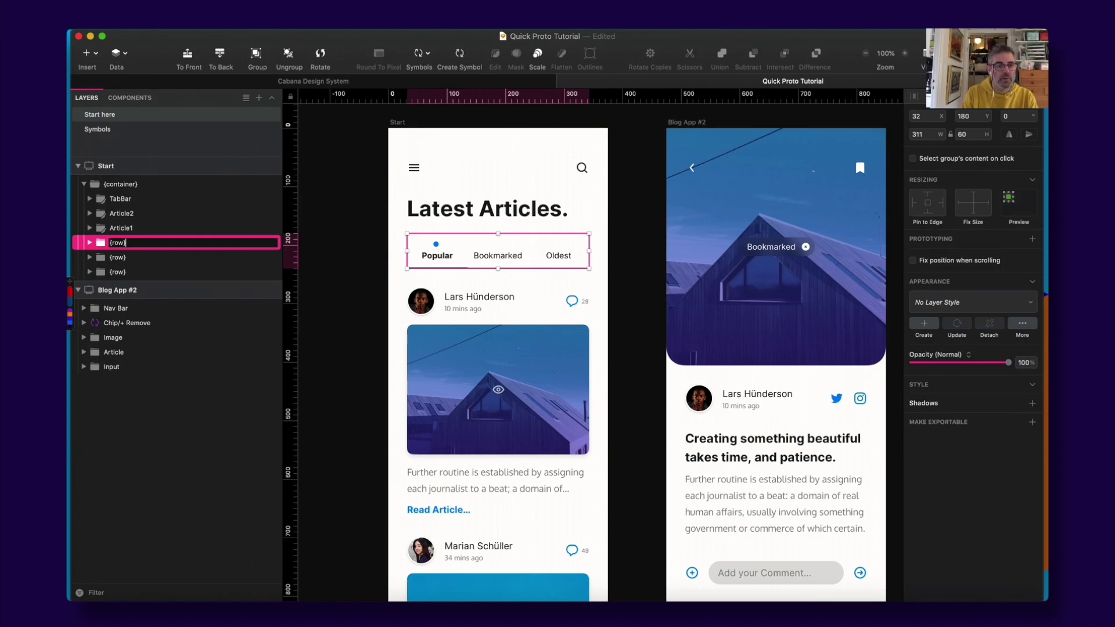
type("}")
key("Return")
key("ctrl+s")
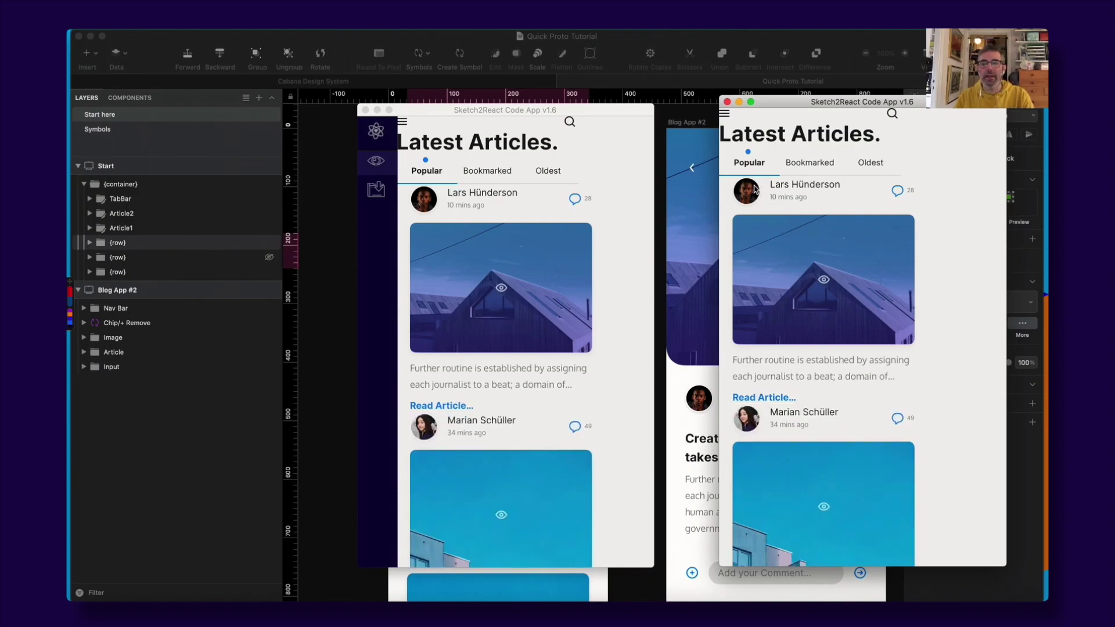
- Reposition both preview windows and open and close the left preview's side menu before returning to Sketch
left_click_drag(775, 103, 773, 106)
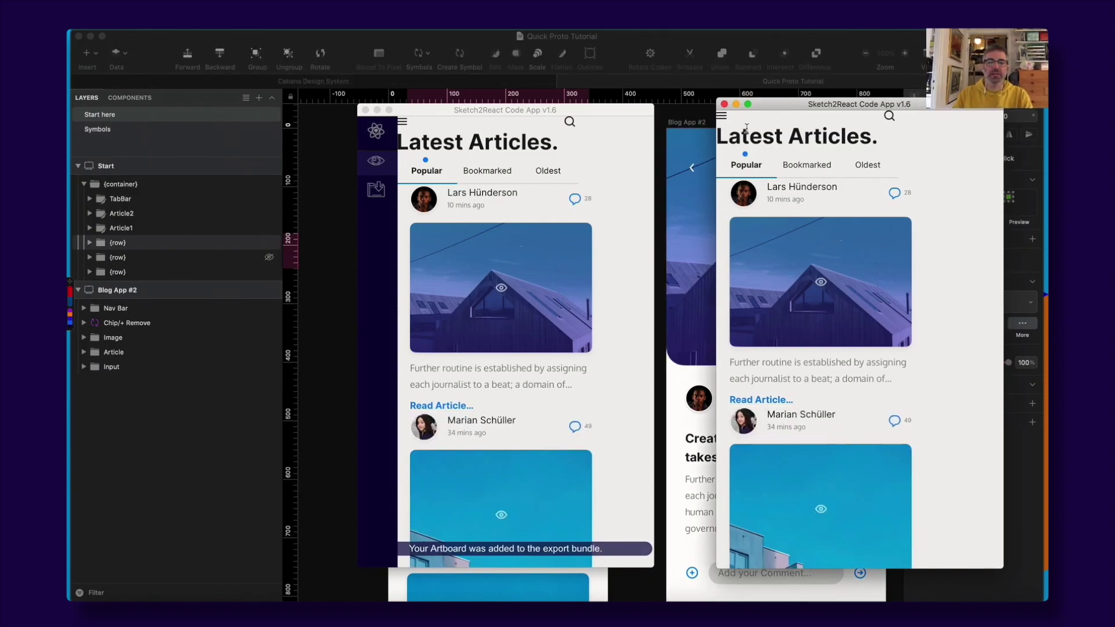
left_click(402, 121)
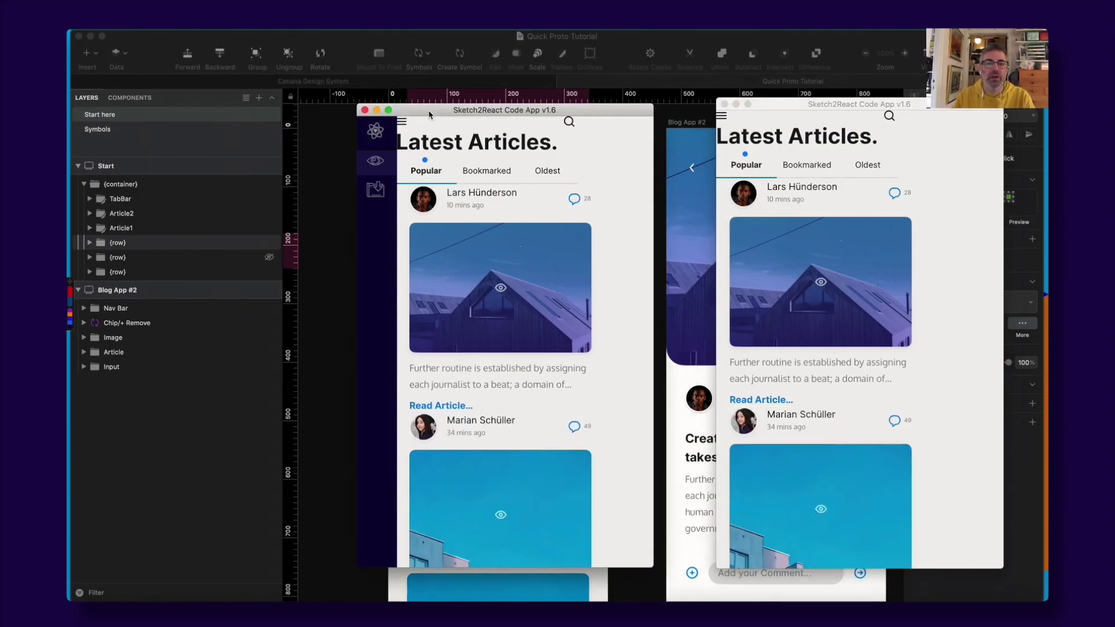
left_click(583, 125)
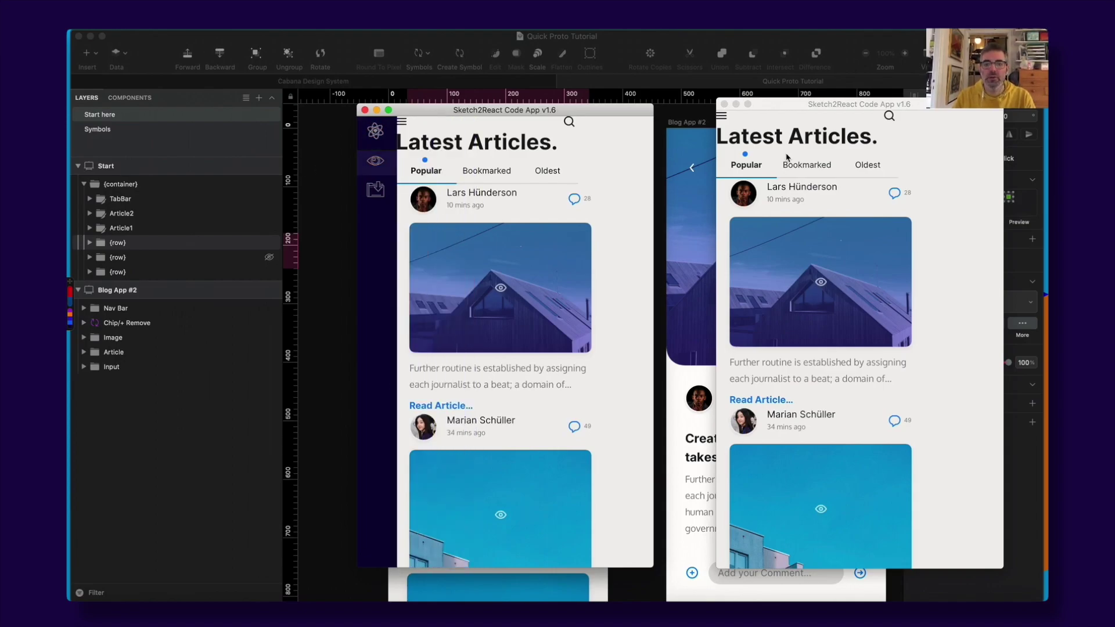
left_click(733, 134)
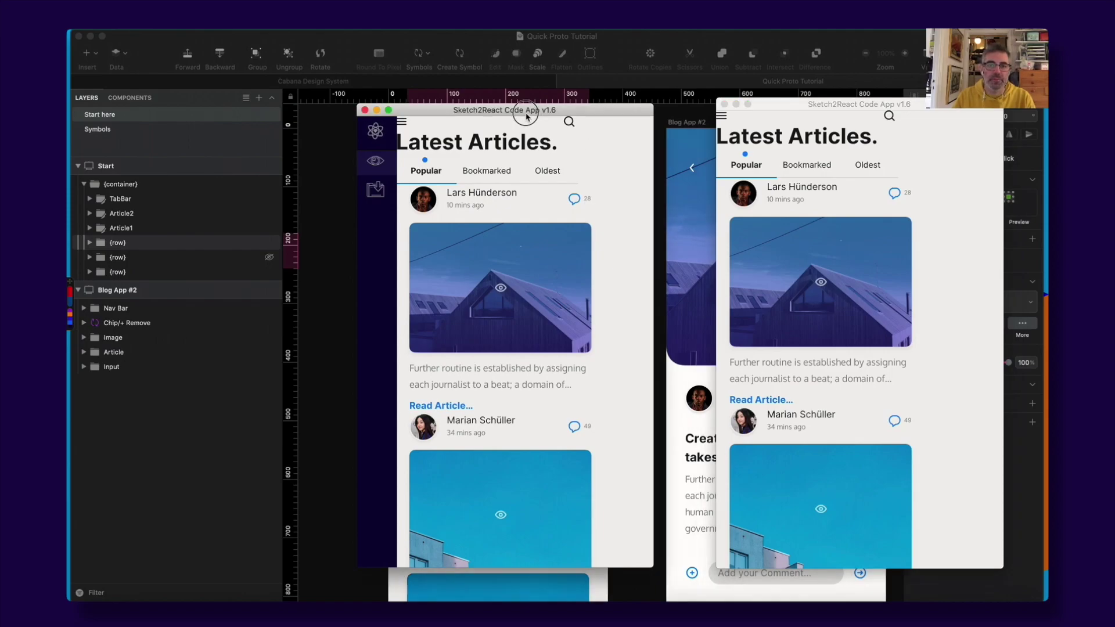
left_click_drag(509, 115, 507, 122)
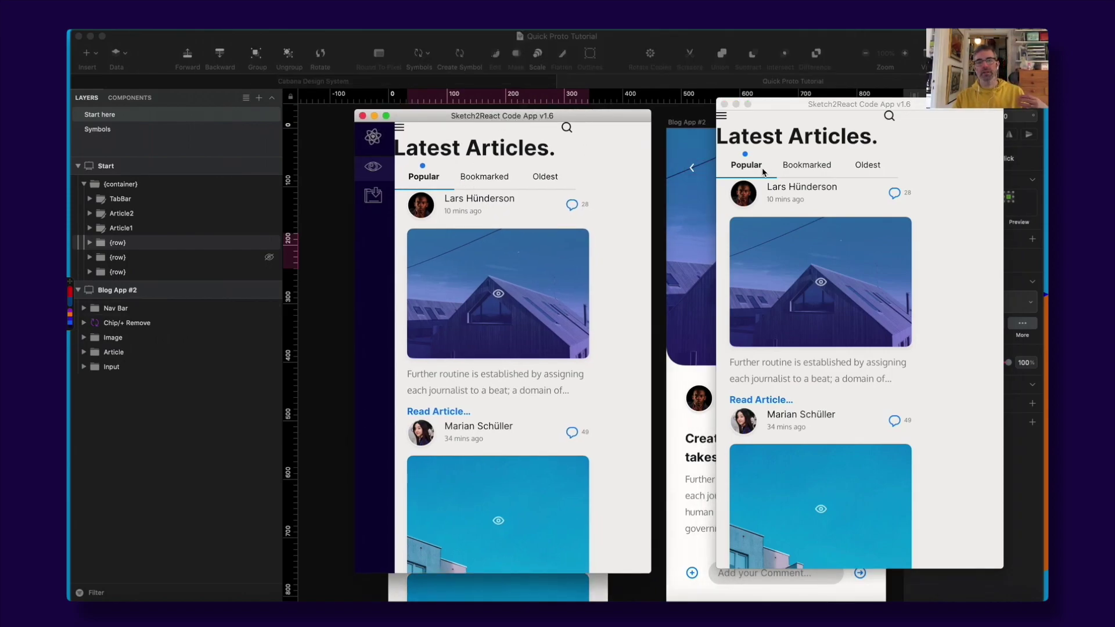
left_click(318, 163)
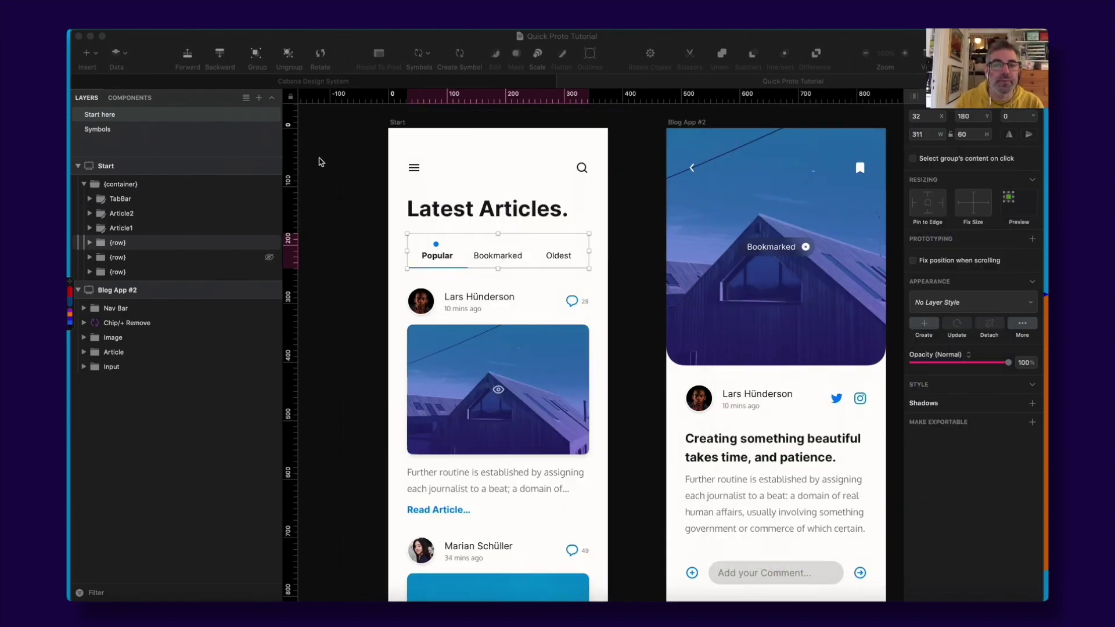
- Rename the new group wrapping Article1 to {row}
left_click(122, 214)
left_click(120, 199)
left_click(83, 184)
left_click(81, 185)
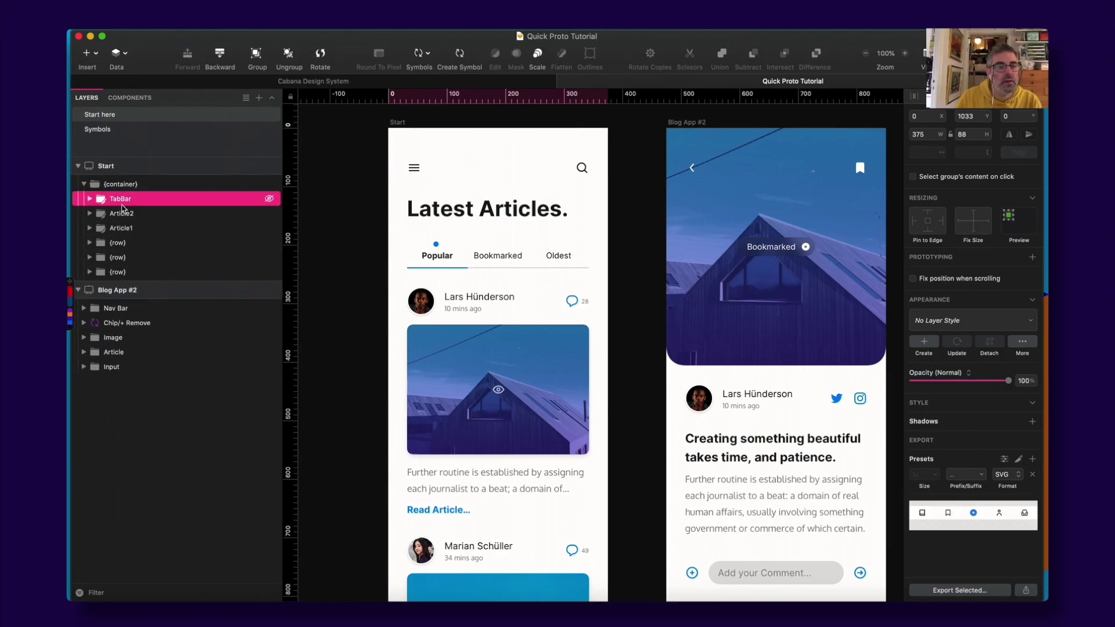
left_click(135, 229)
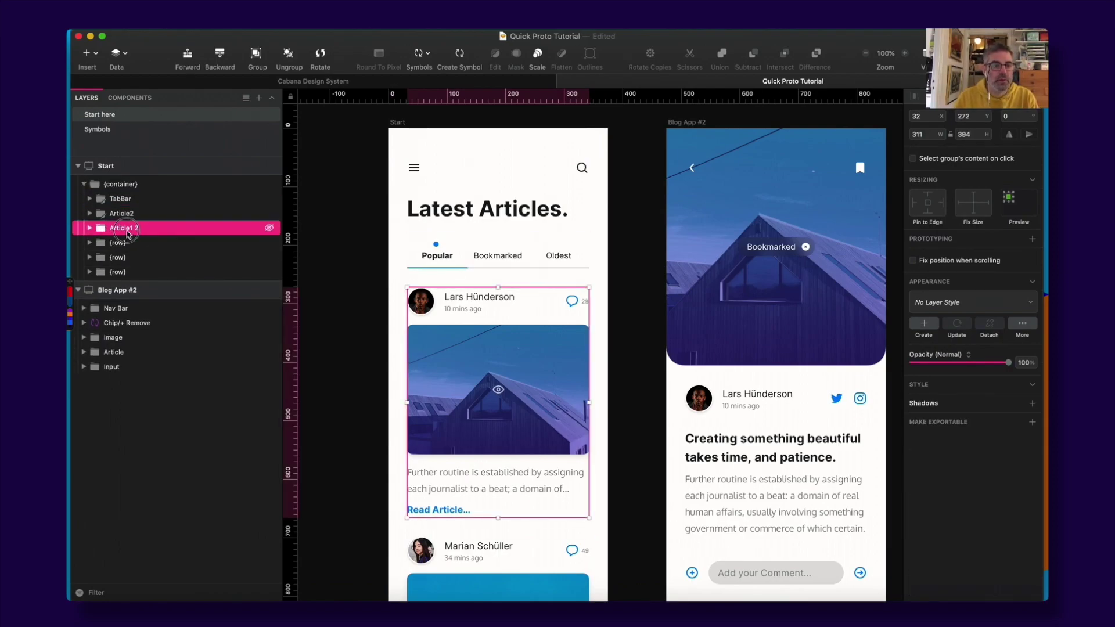
double_click(123, 233)
type("{r")
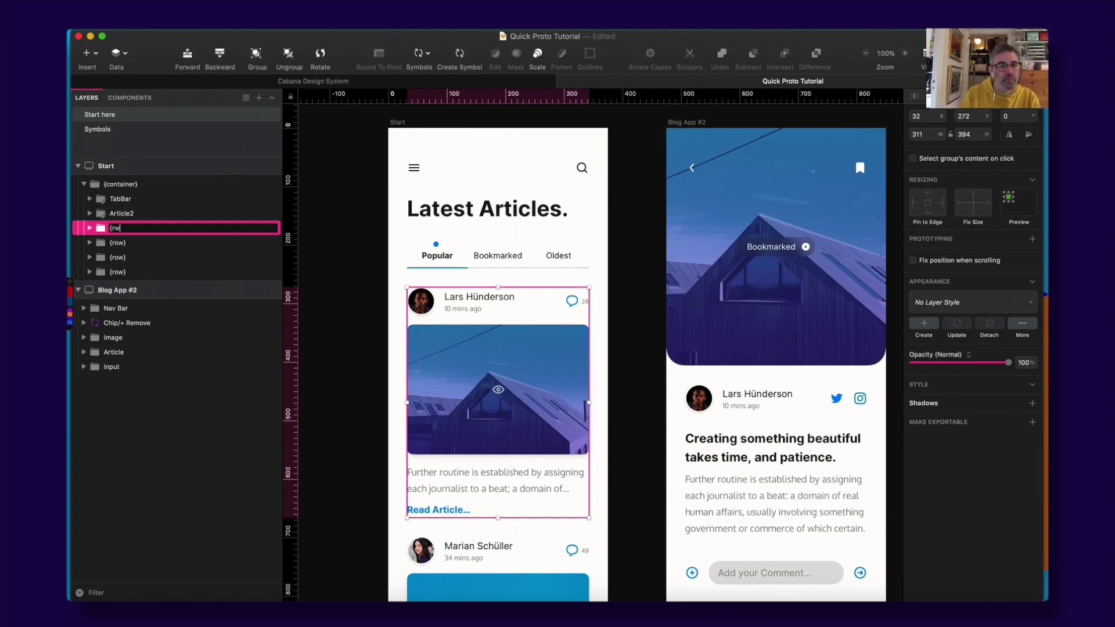
type("ow}")
key("Return")
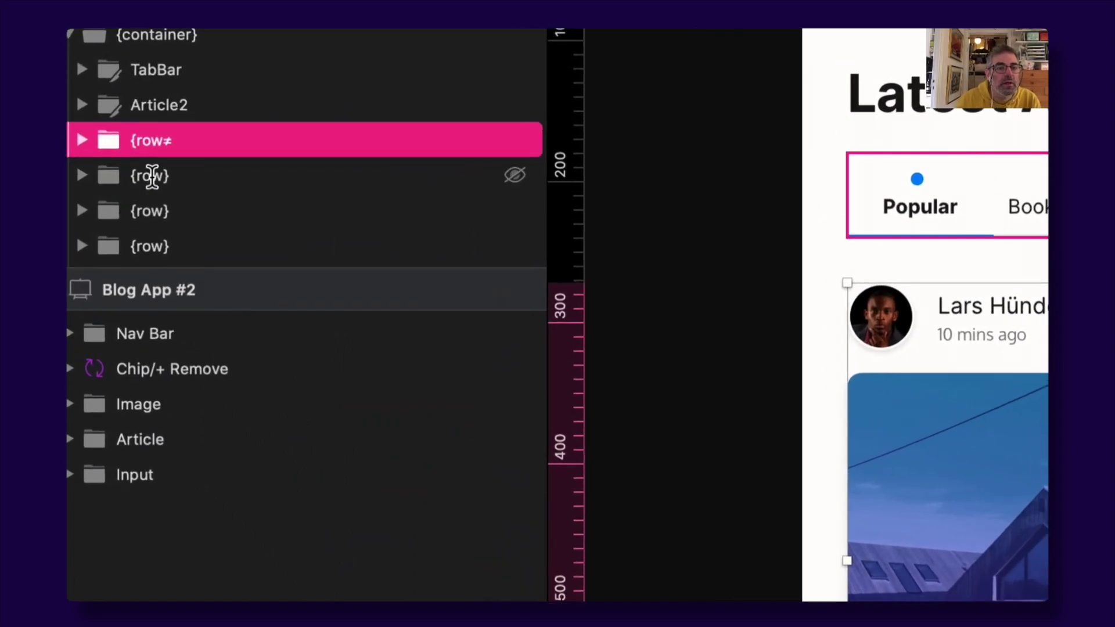
- Correct the mistyped {row≠} group name to {row}
left_click(120, 237)
double_click(154, 160)
double_click(174, 140)
key("Escape")
double_click(162, 176)
double_click(142, 141)
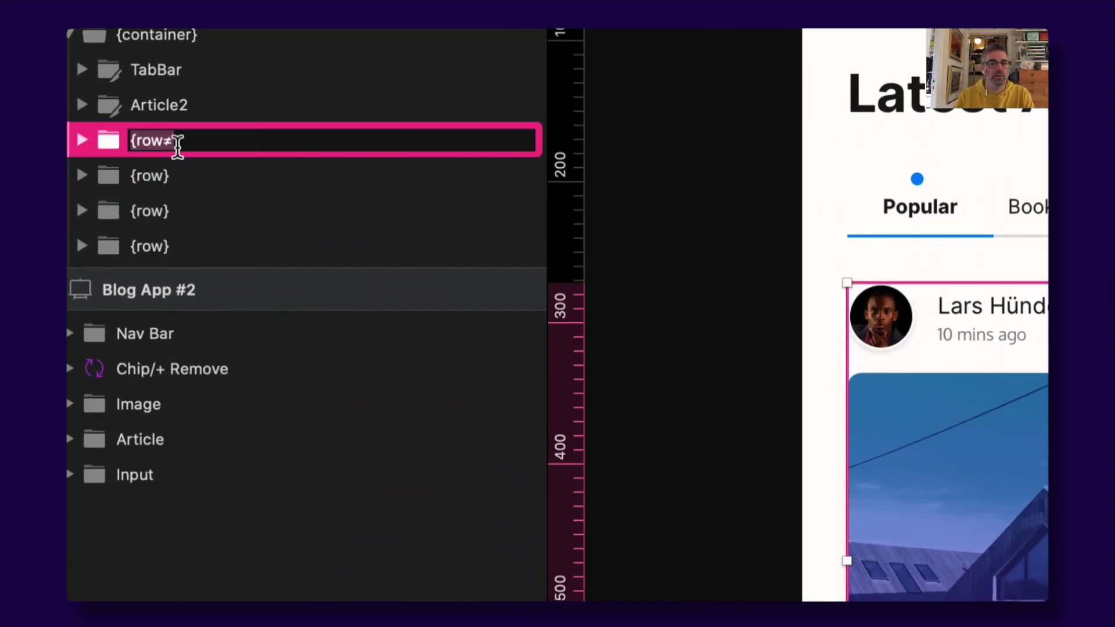
key("BackSpace")
type("}")
left_click(153, 173)
left_click(82, 140)
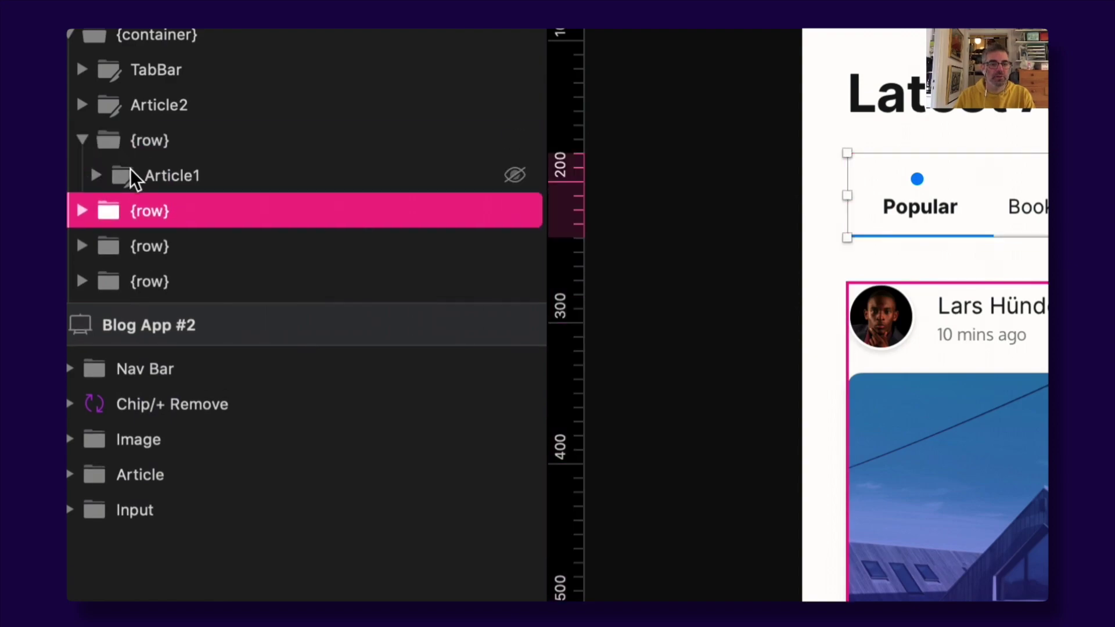
- Rename the group wrapping Article2 to {row}
left_click(150, 106)
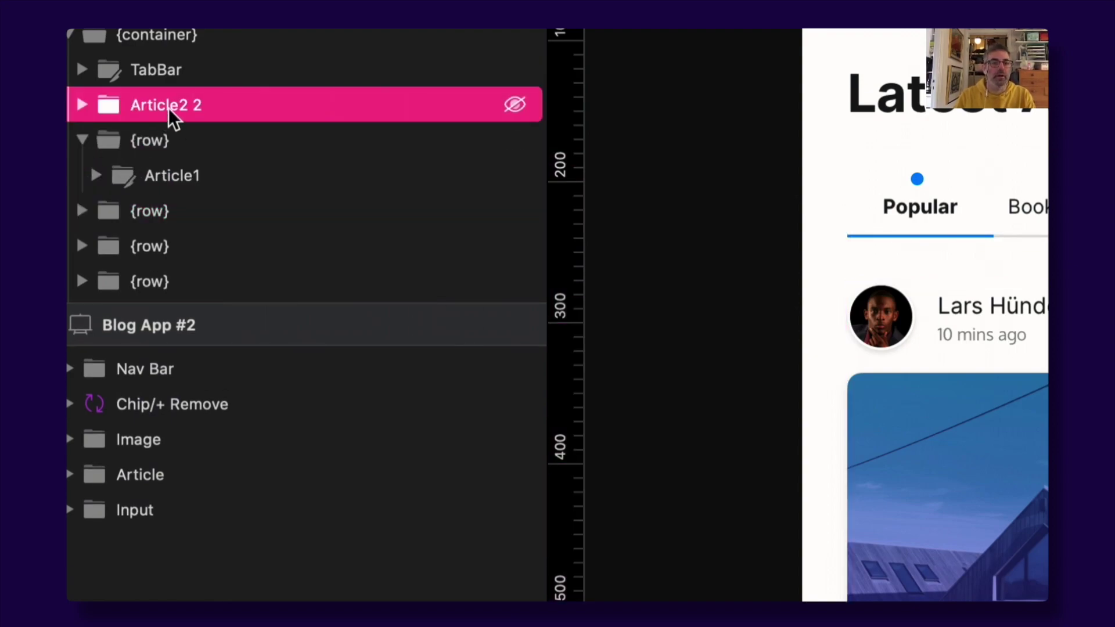
double_click(174, 108)
left_click(200, 142)
left_click(123, 104)
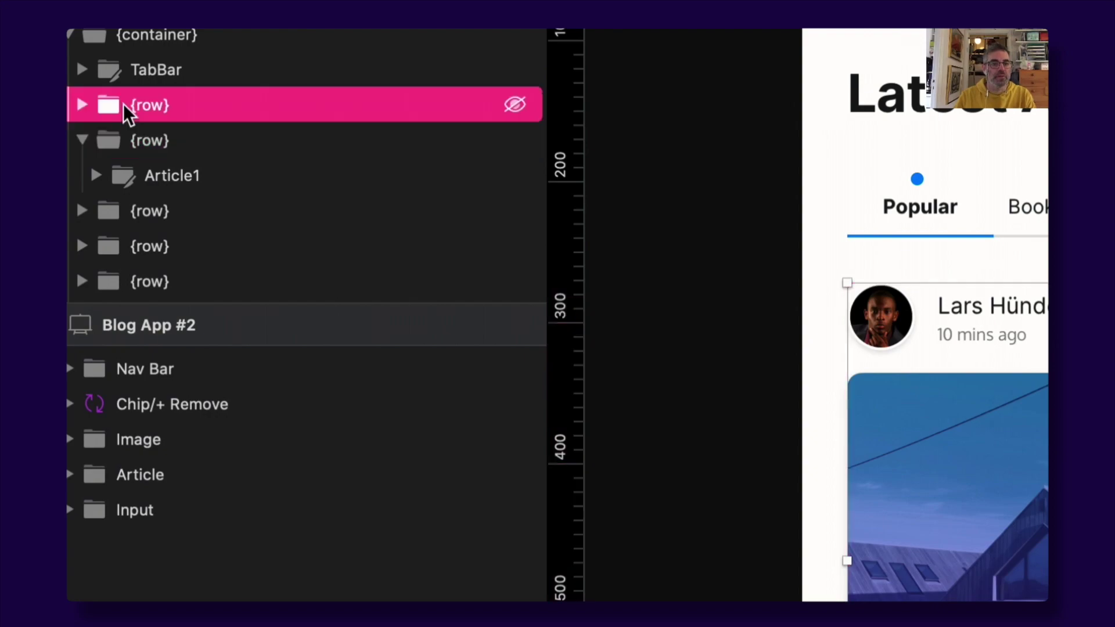
left_click(82, 105)
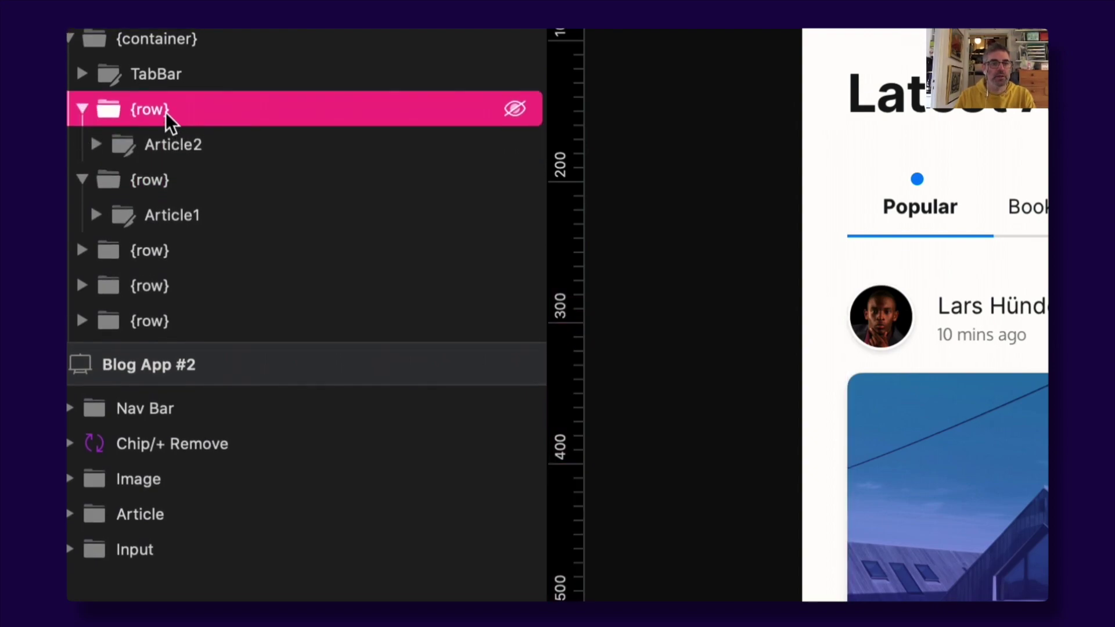
- Name TabBar's wrapping group {row} and expand the TabNavigation and LatestArticles rows
left_click(138, 76)
double_click(124, 69)
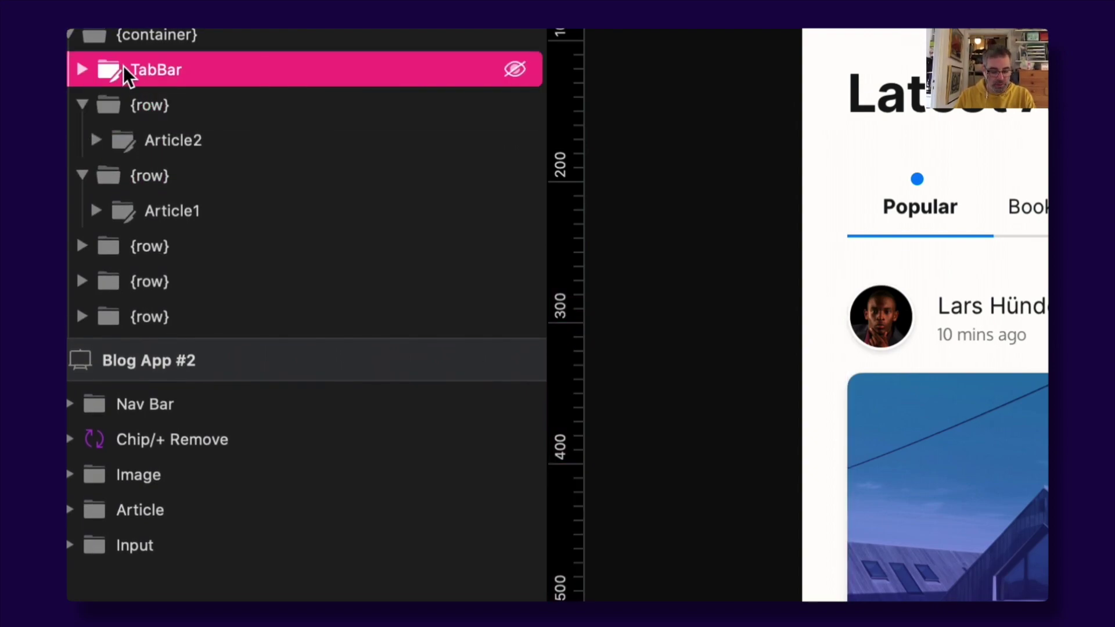
type("2")
key("super+Return")
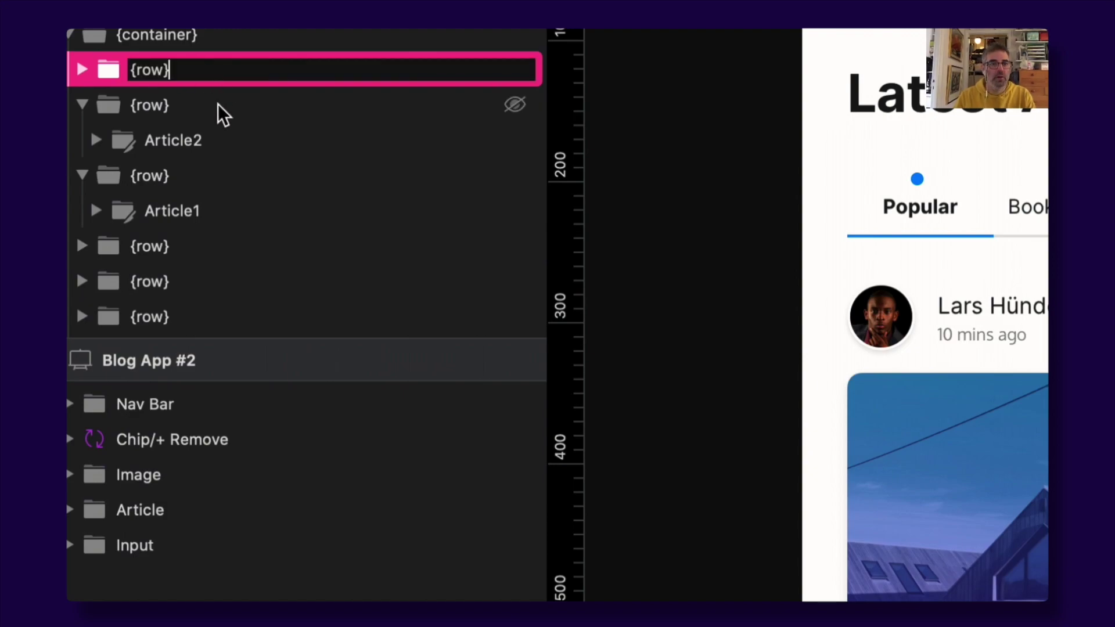
left_click(218, 103)
left_click(82, 70)
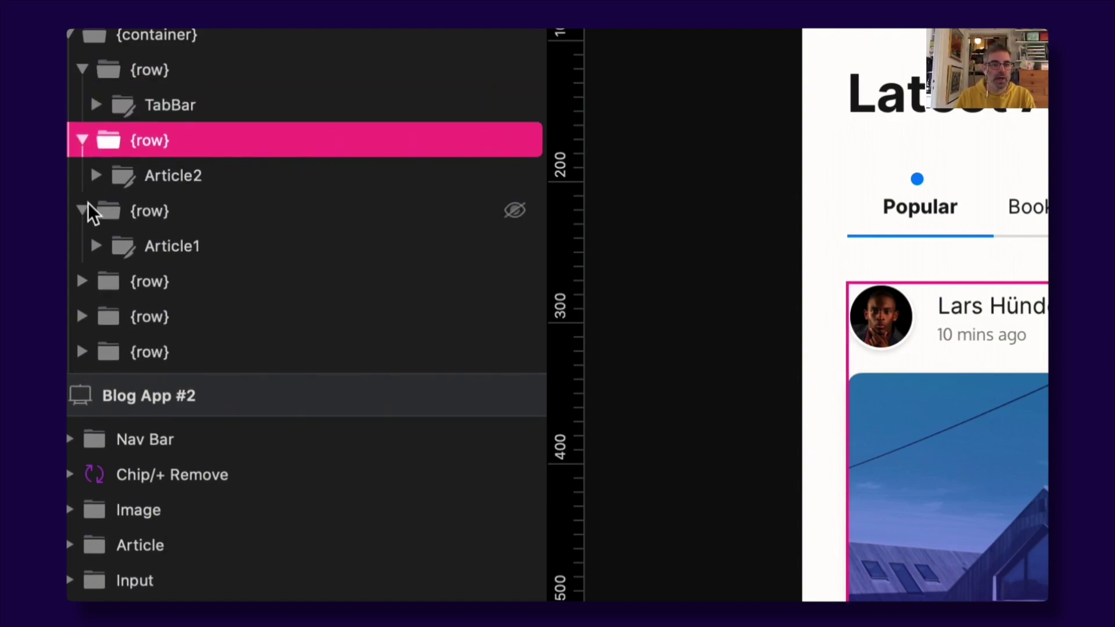
left_click(82, 282)
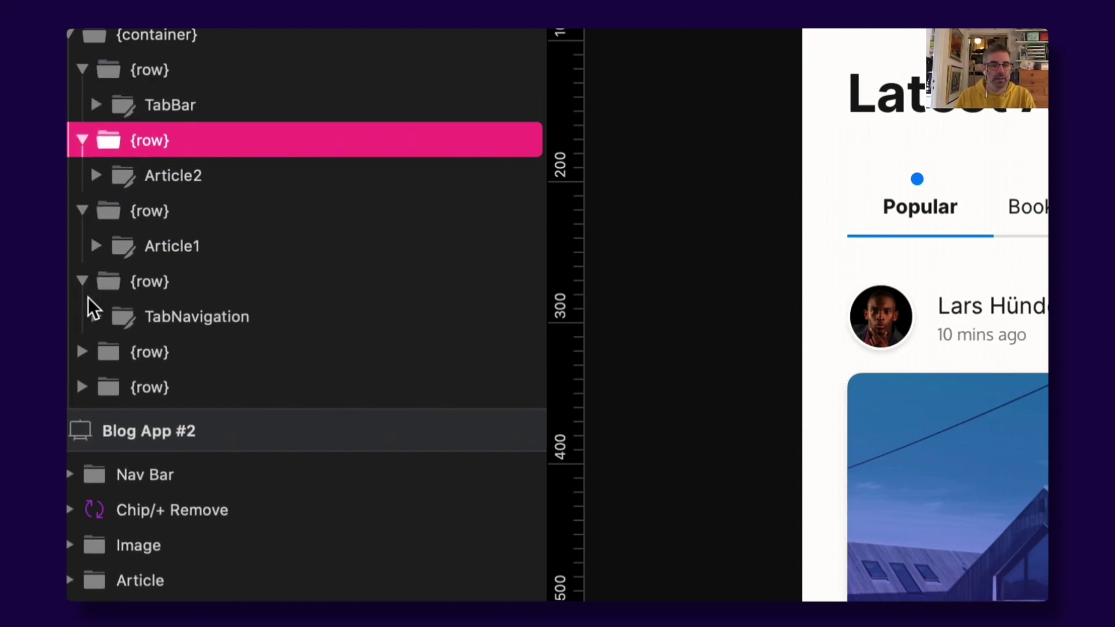
left_click(81, 351)
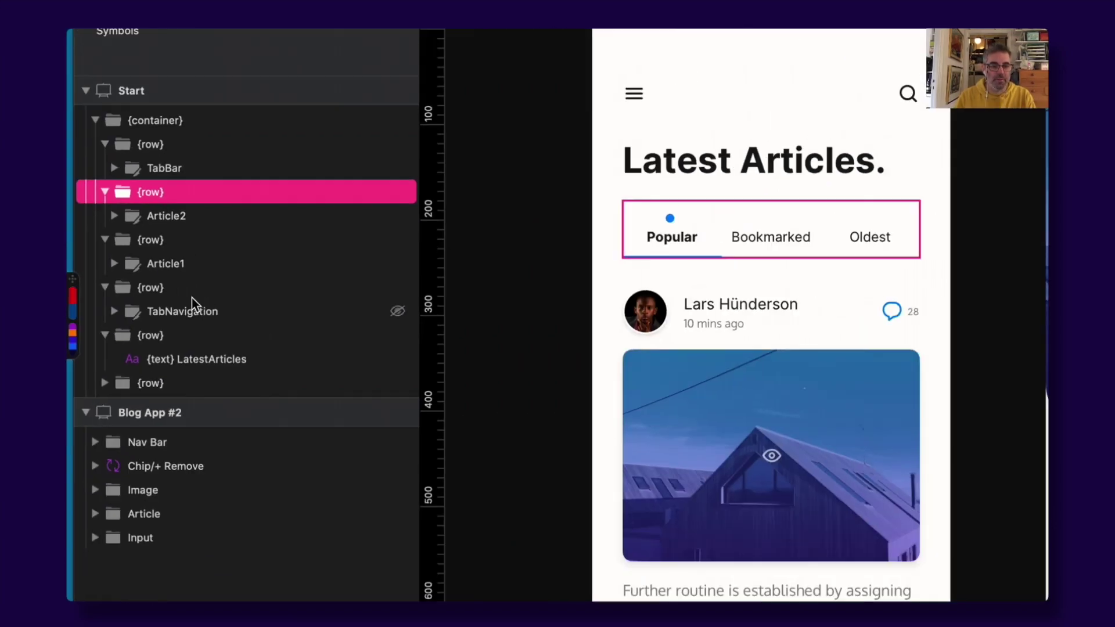
- Switch to Sketch2React Code App and scroll the reloaded preview of the row-grouped Start screen
left_click(490, 198)
key("super+Tab")
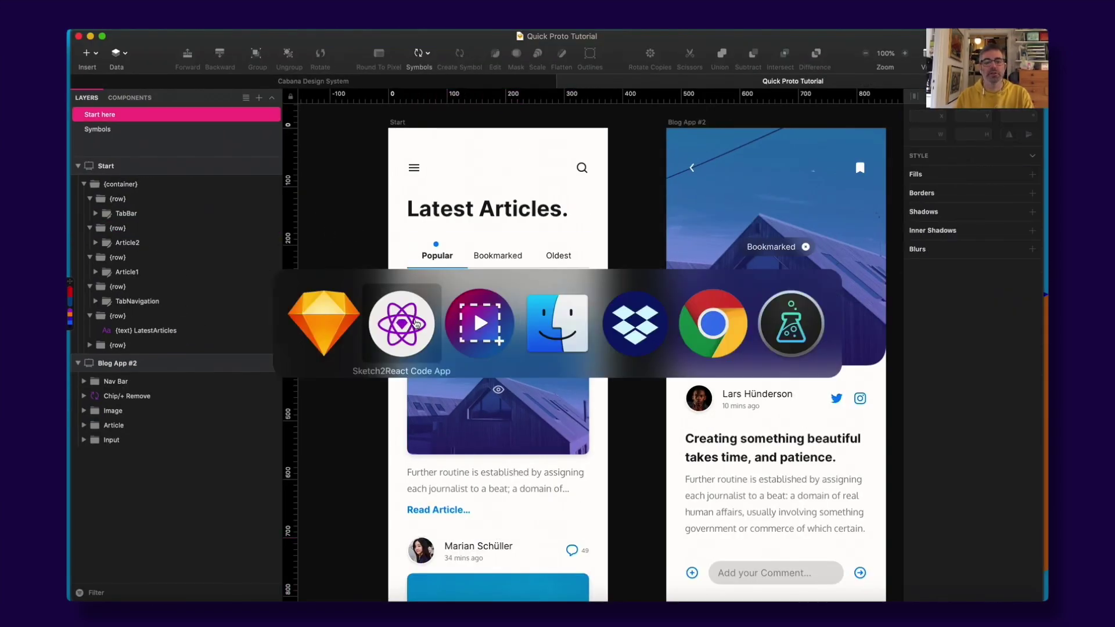
left_click(416, 323)
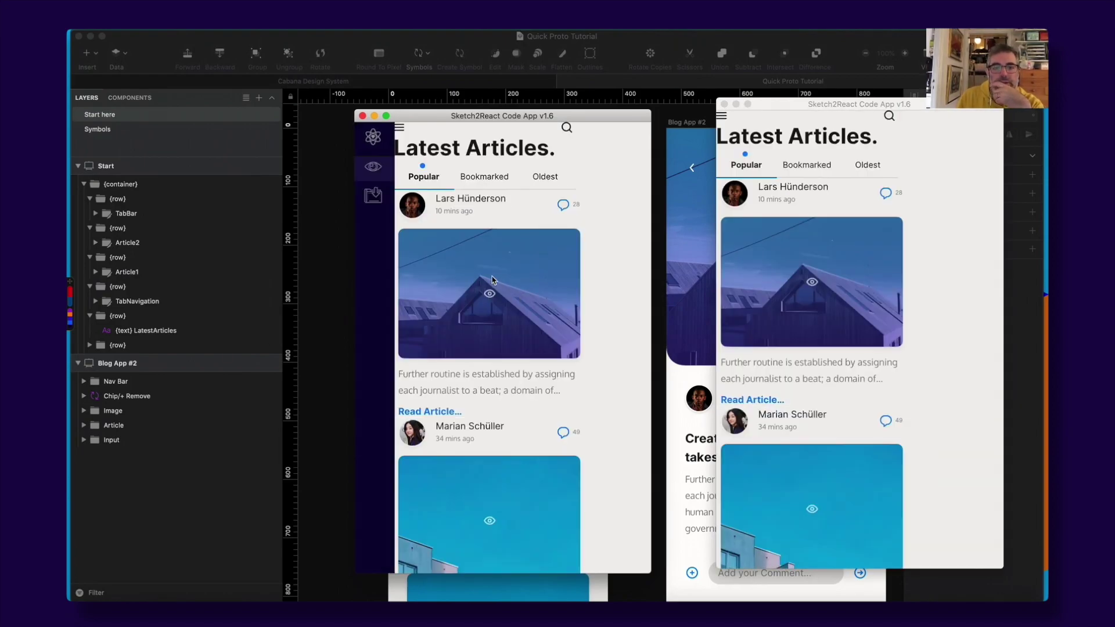
scroll(492, 280, "down", 5)
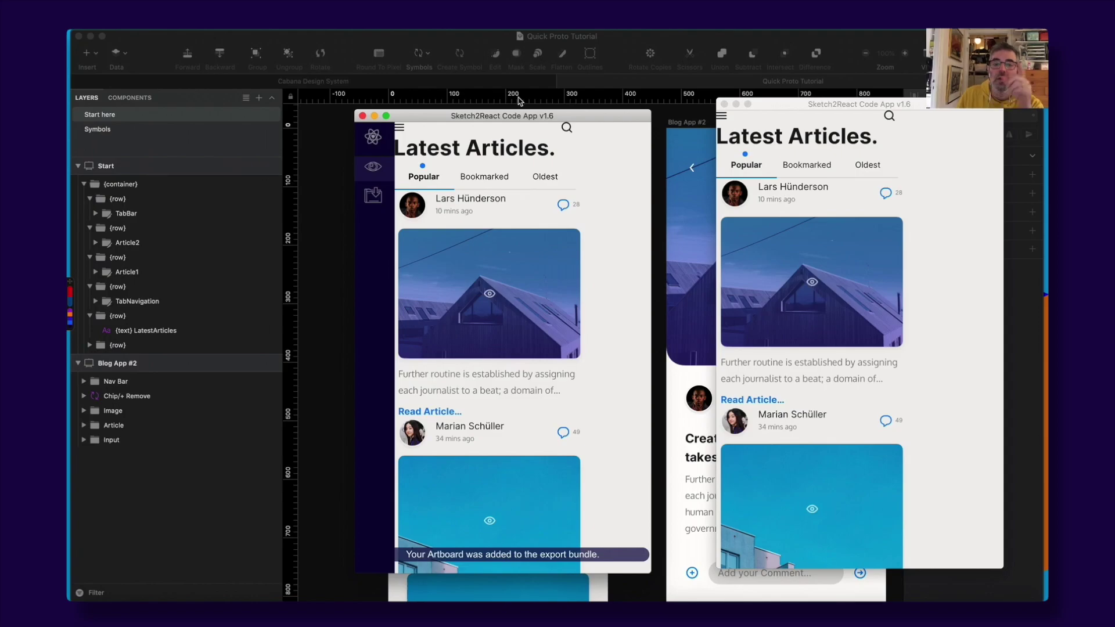
left_click_drag(412, 111, 406, 112)
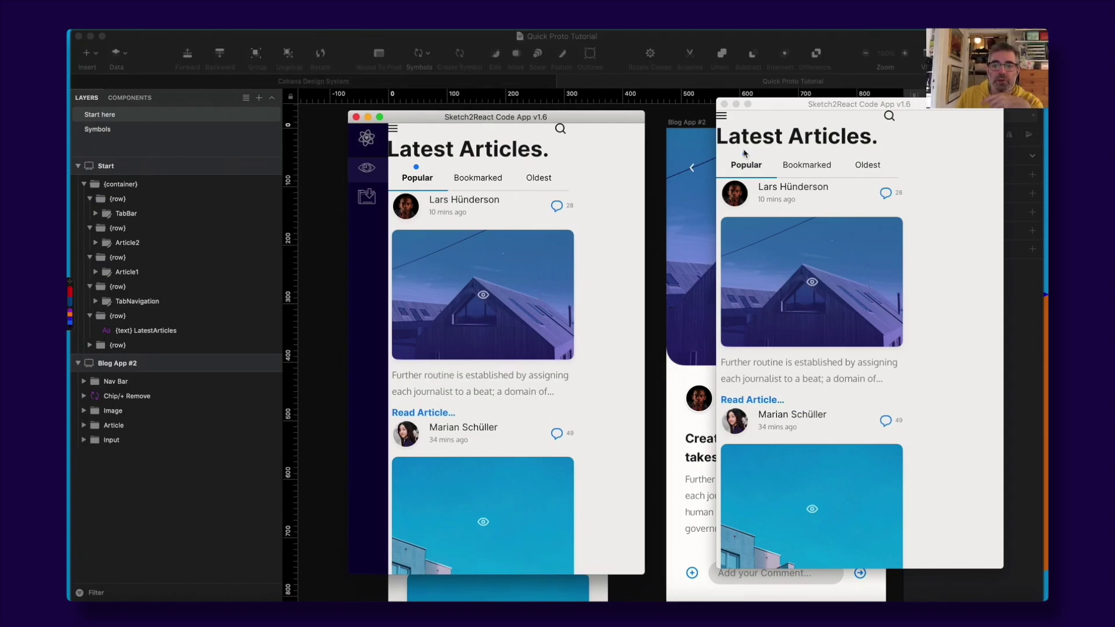
left_click(758, 104)
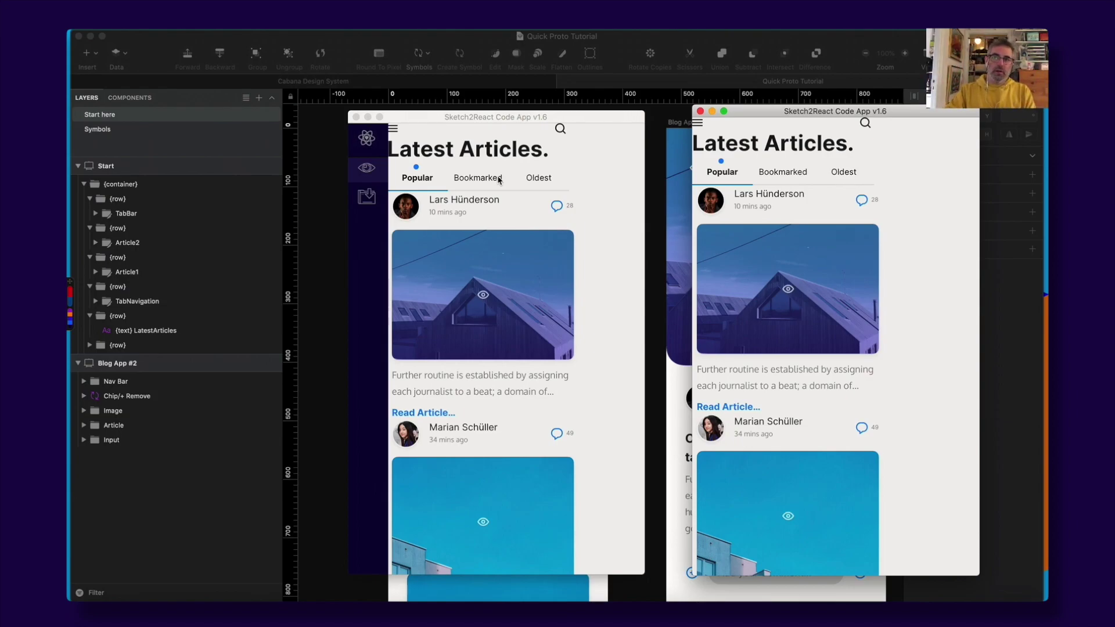
- Reposition the left preview window and scroll it to inspect the article feed
left_click(507, 176)
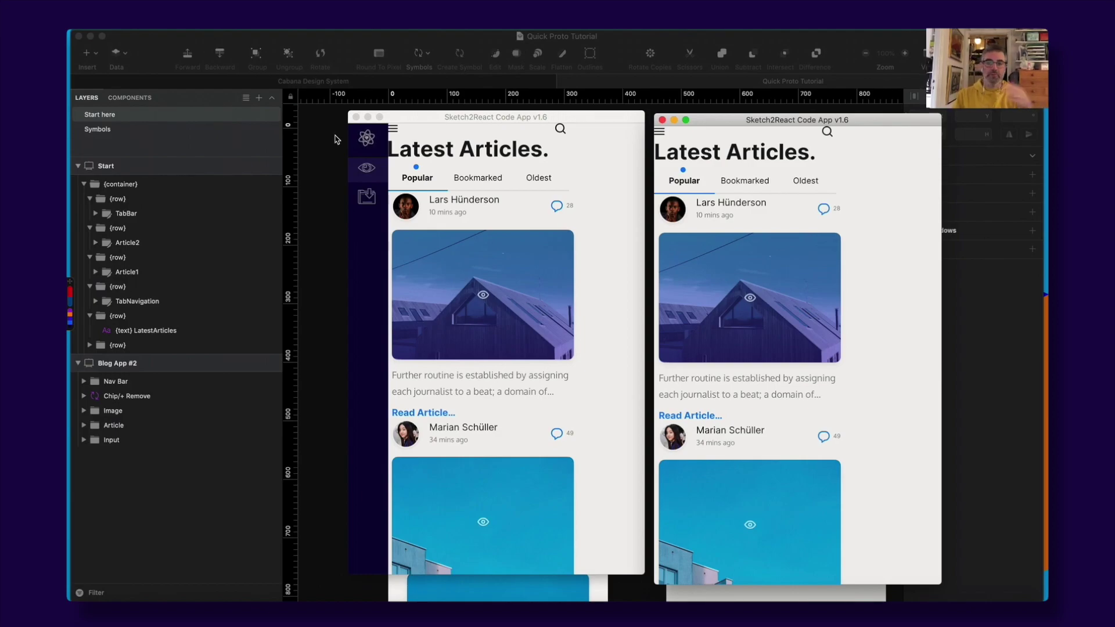
left_click_drag(383, 117, 382, 117)
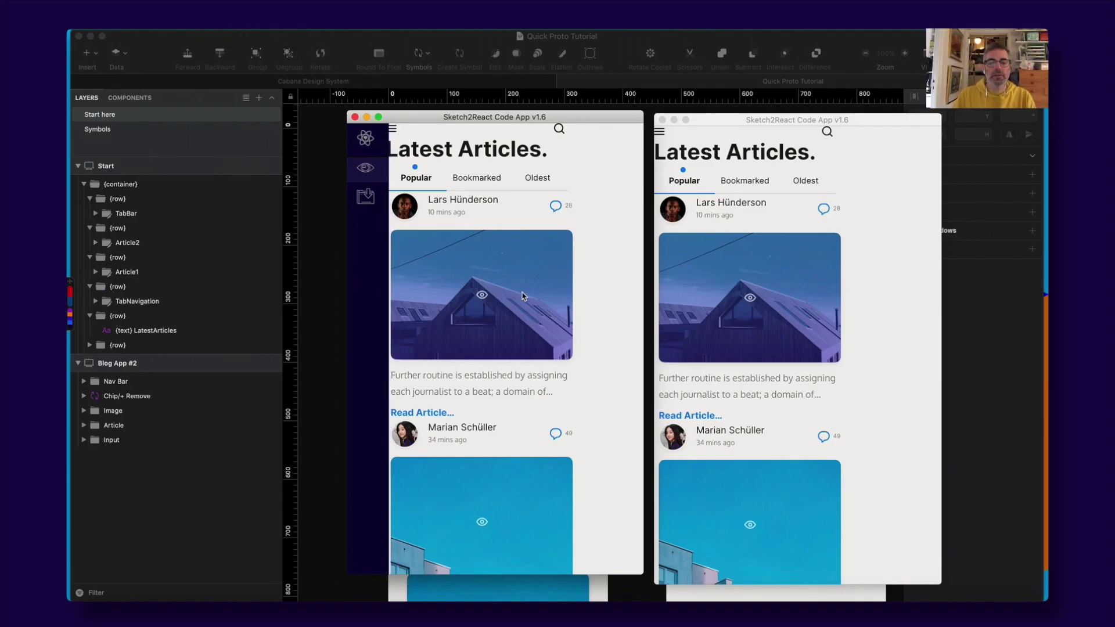
scroll(523, 296, "down", 3)
scroll(522, 296, "up", 3)
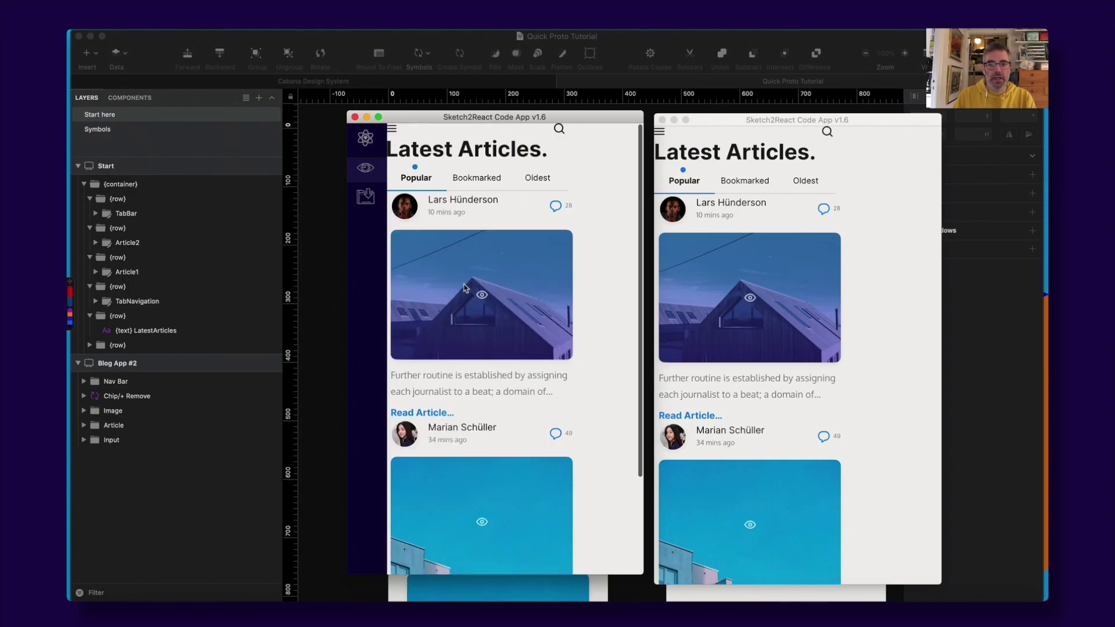
- Collapse the TabBar row and select the NavBarTop symbol inside the last row
left_click(303, 214)
left_click(439, 185)
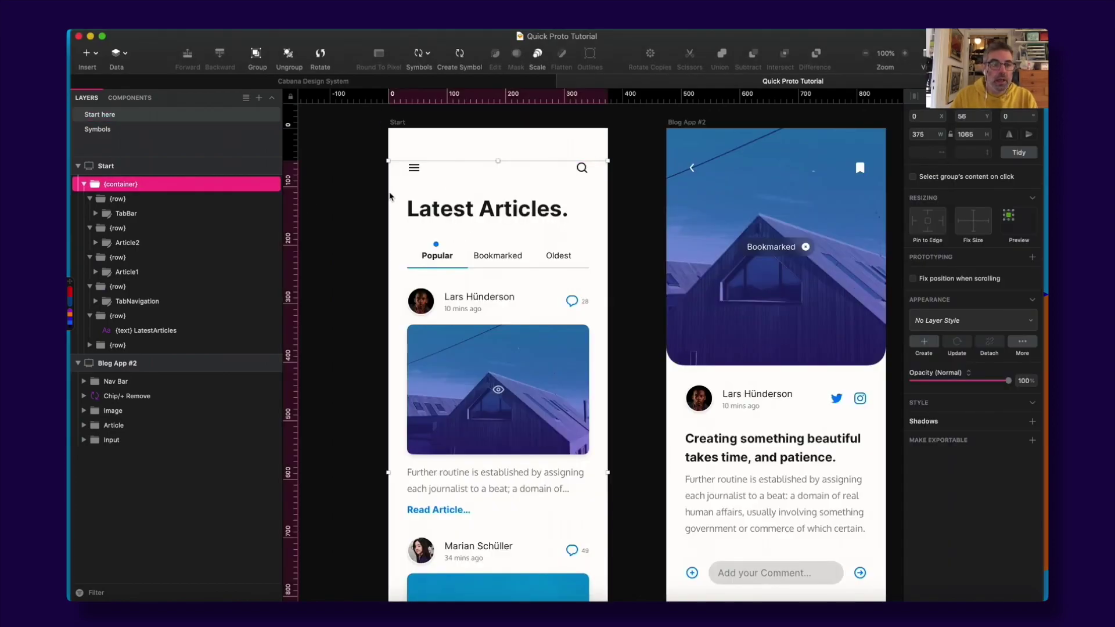
left_click(90, 198)
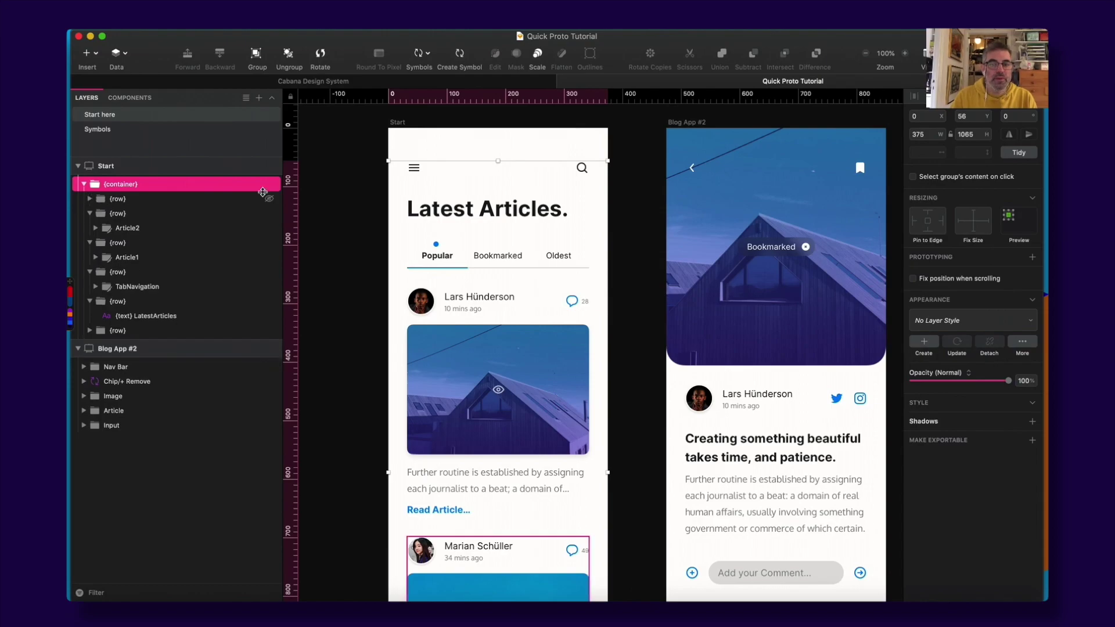
left_click(127, 315)
left_click(101, 331)
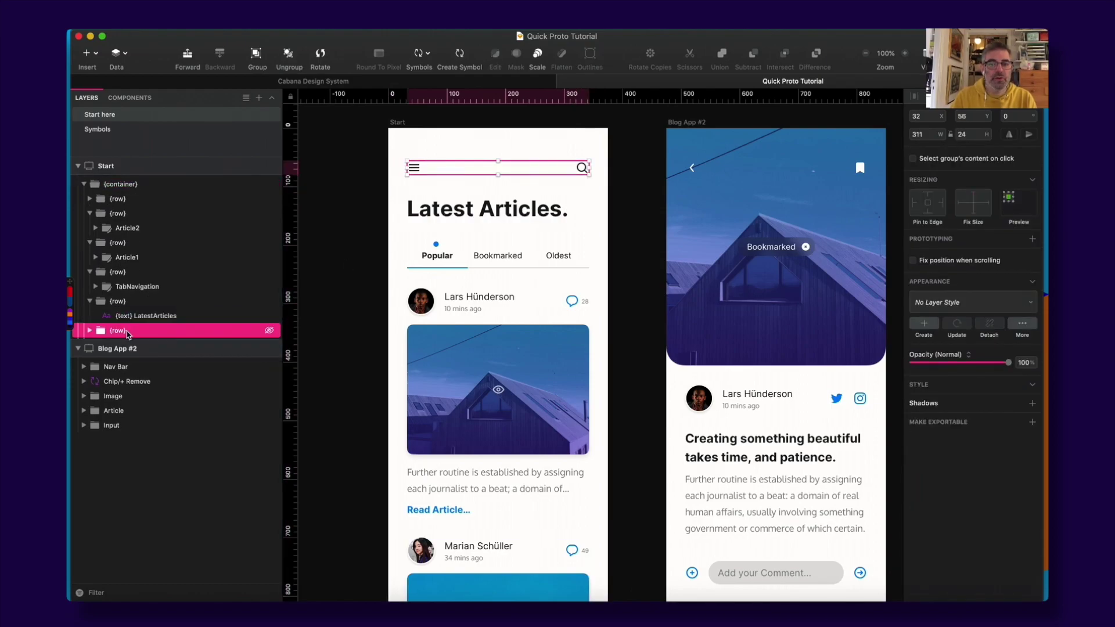
left_click(90, 331)
left_click(133, 345)
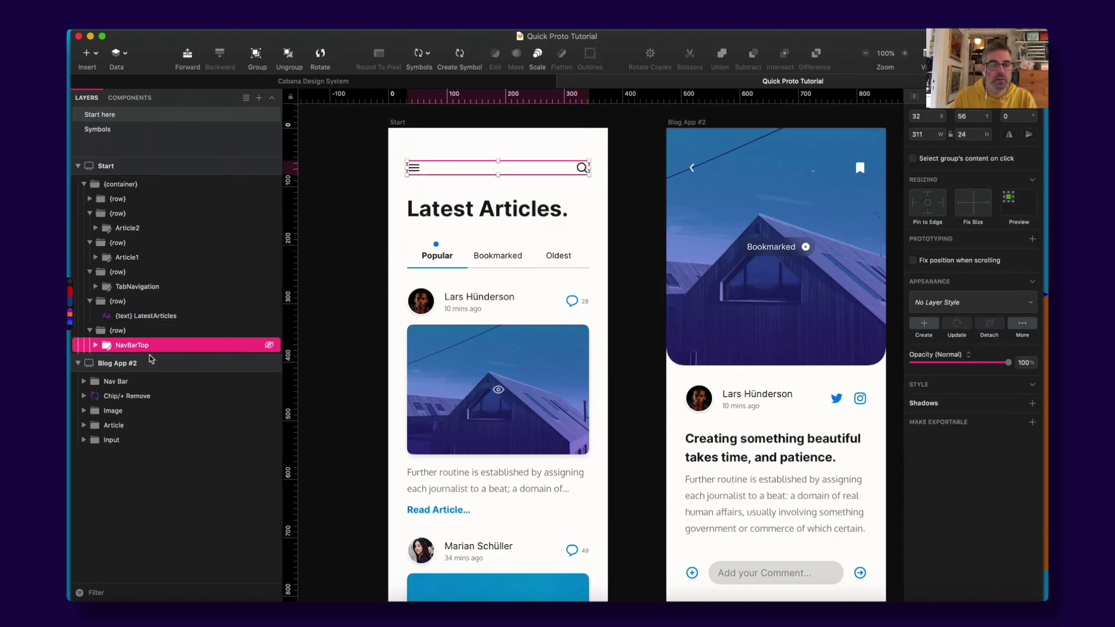
- Detach NavBarTop from its symbol, rename it {col}, save, and refresh the live preview
key("super+alt+b")
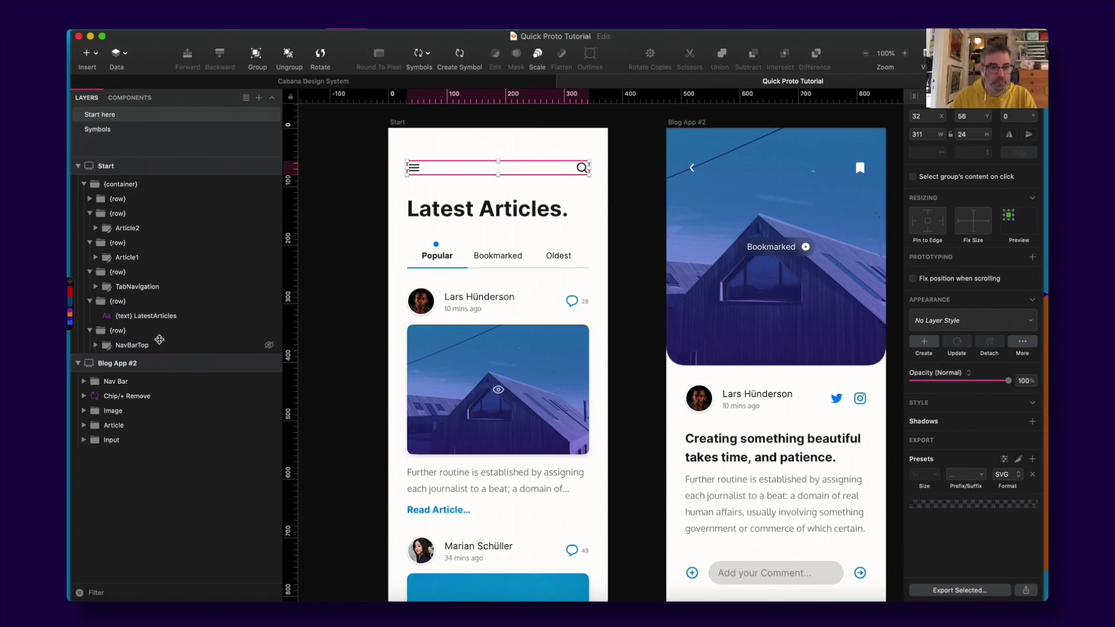
double_click(130, 346)
type("{col")
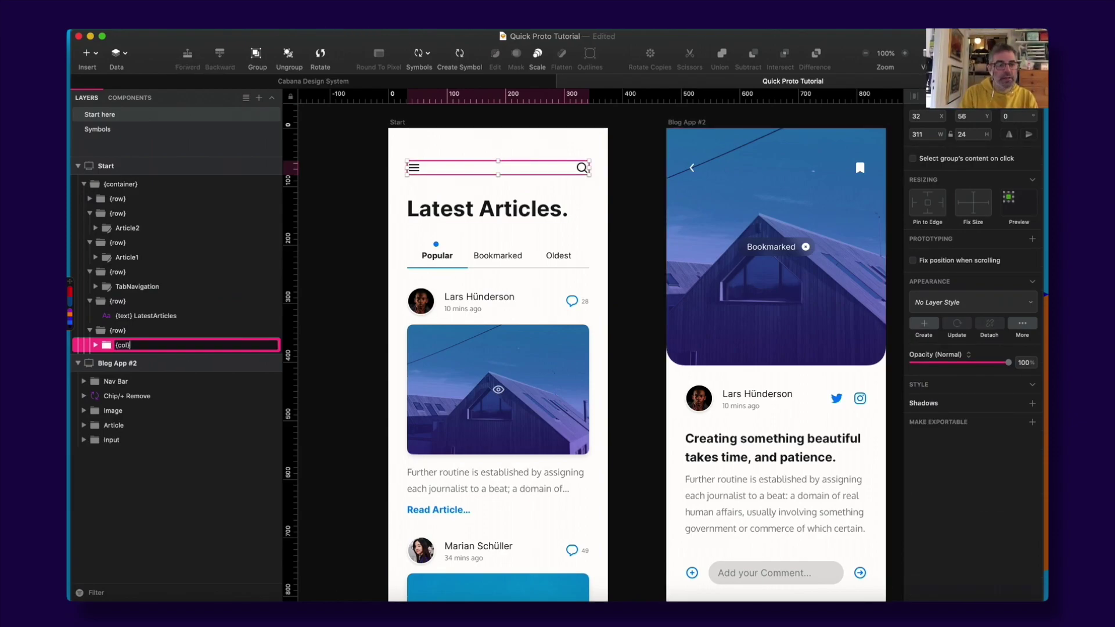
key("Return")
key("super+s")
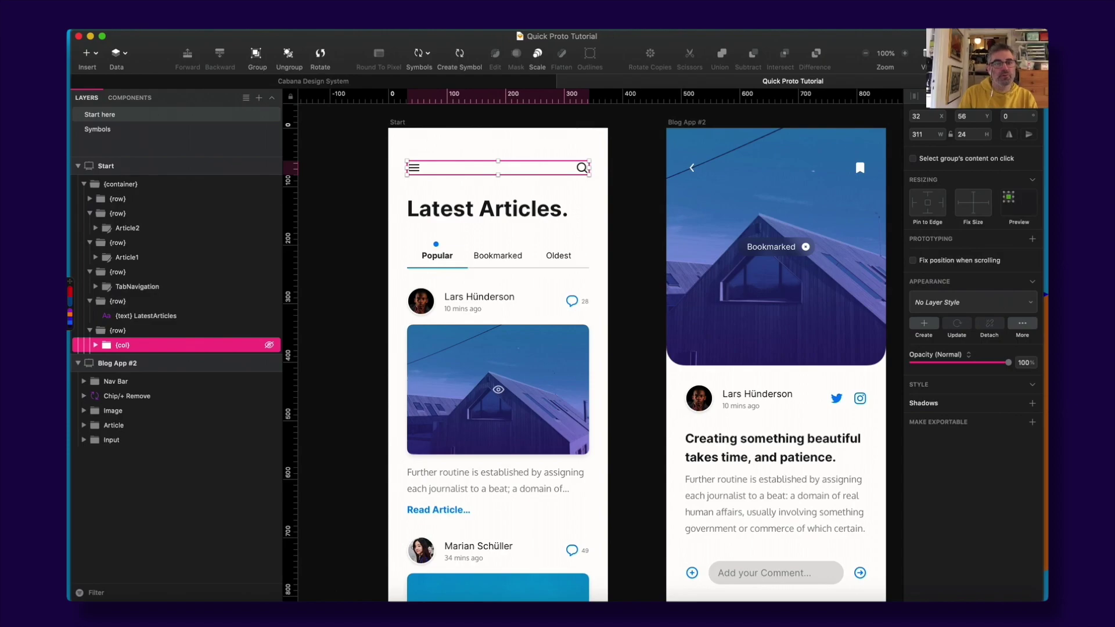
key("super+Tab")
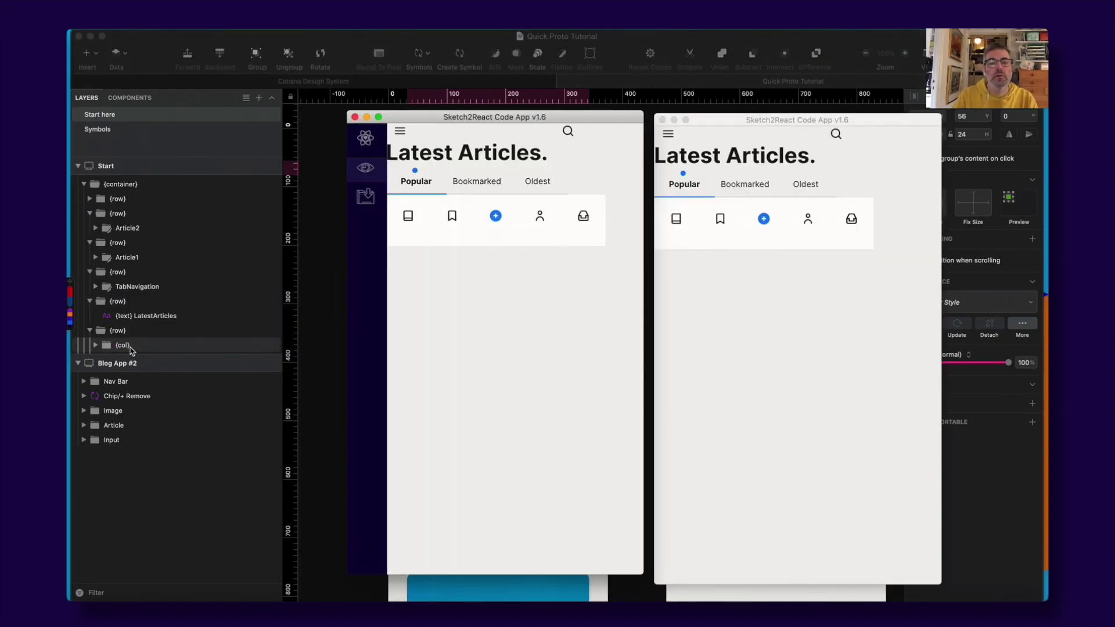
left_click(365, 193)
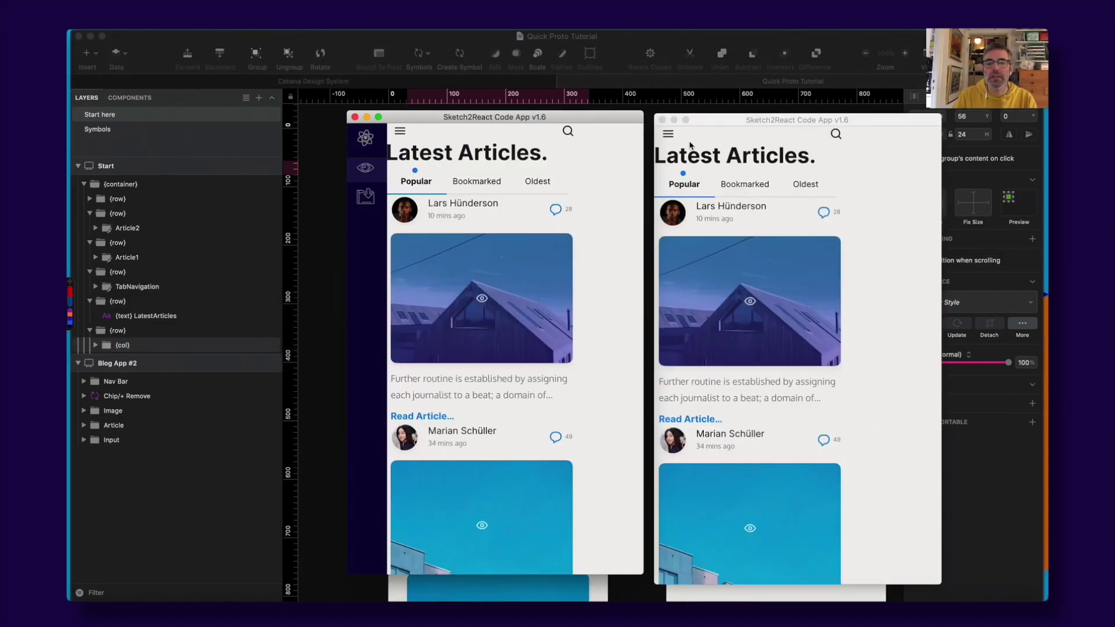
key("super+Tab")
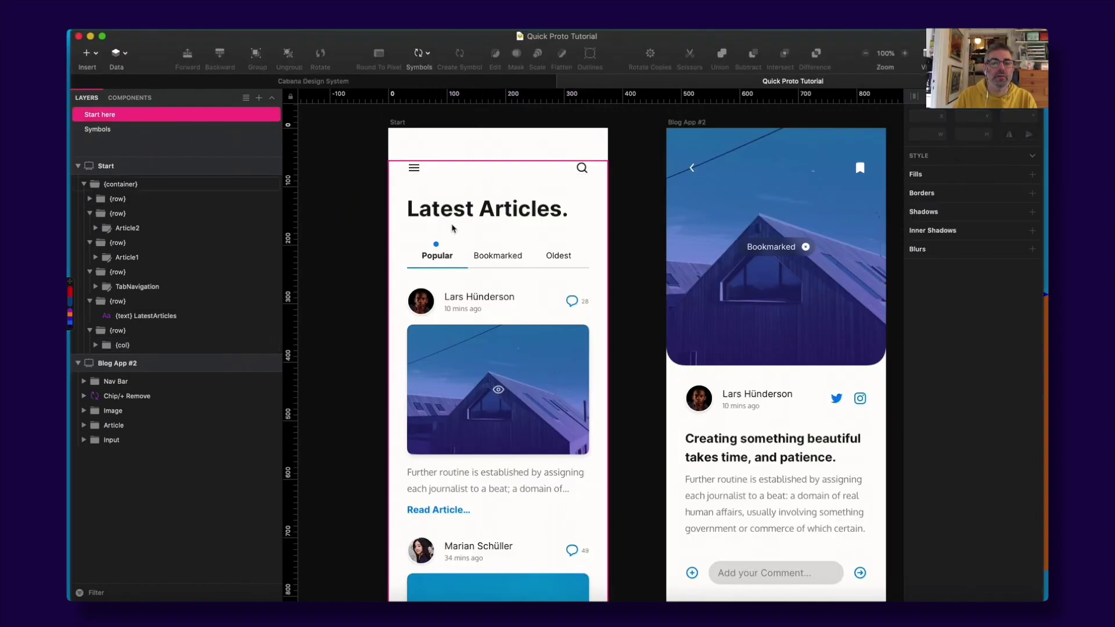
- Group the LatestArticles heading text, name the group {col}, and save
left_click(192, 317)
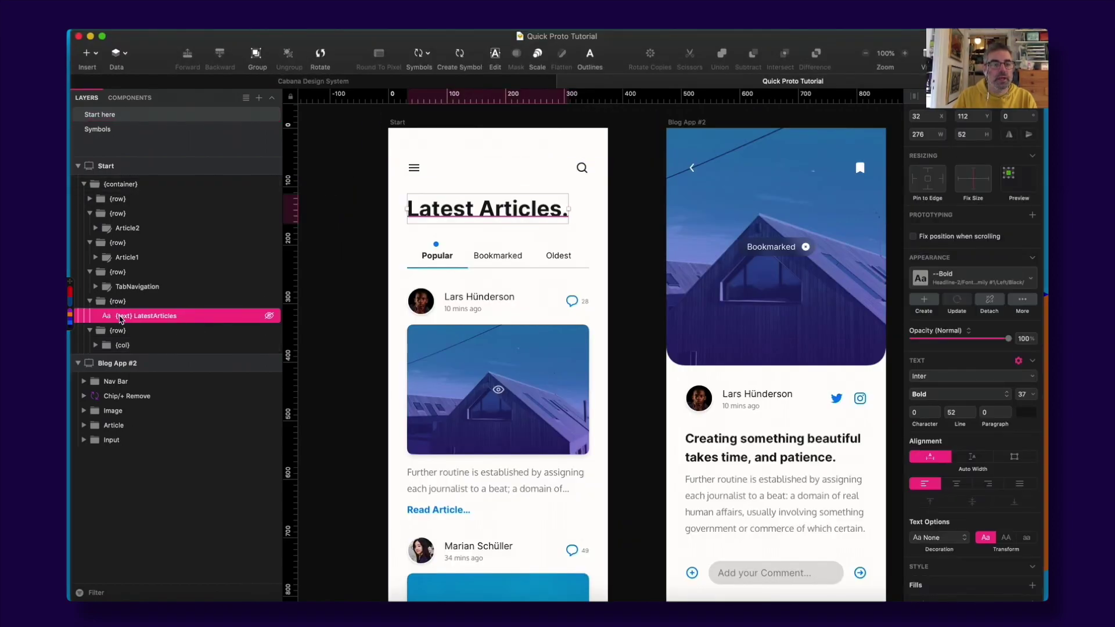
key("super+g")
double_click(147, 316)
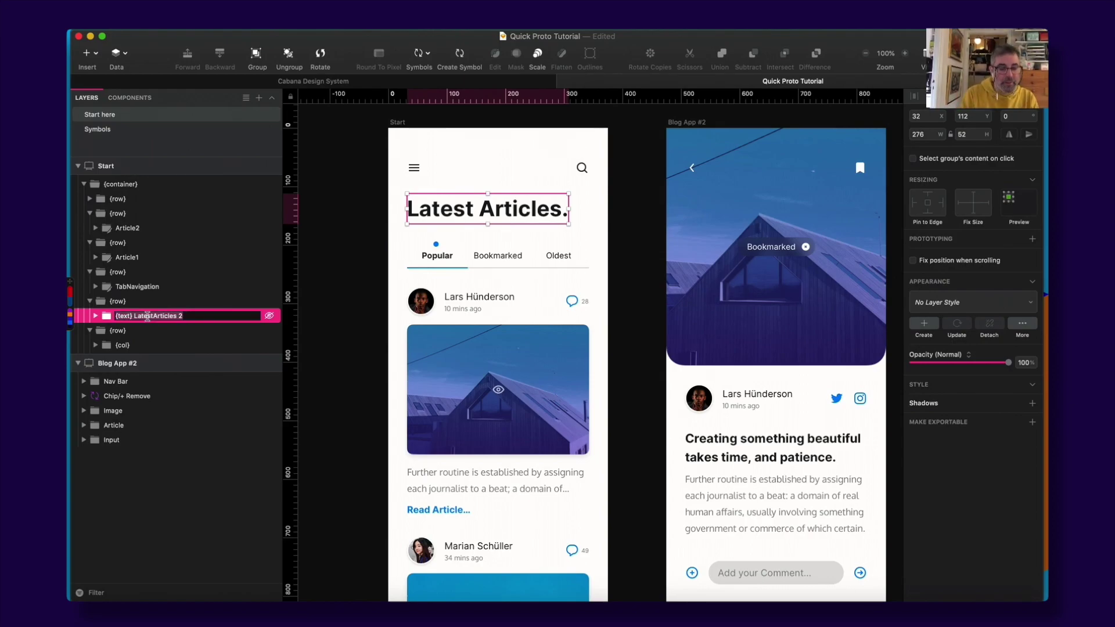
type("{col")
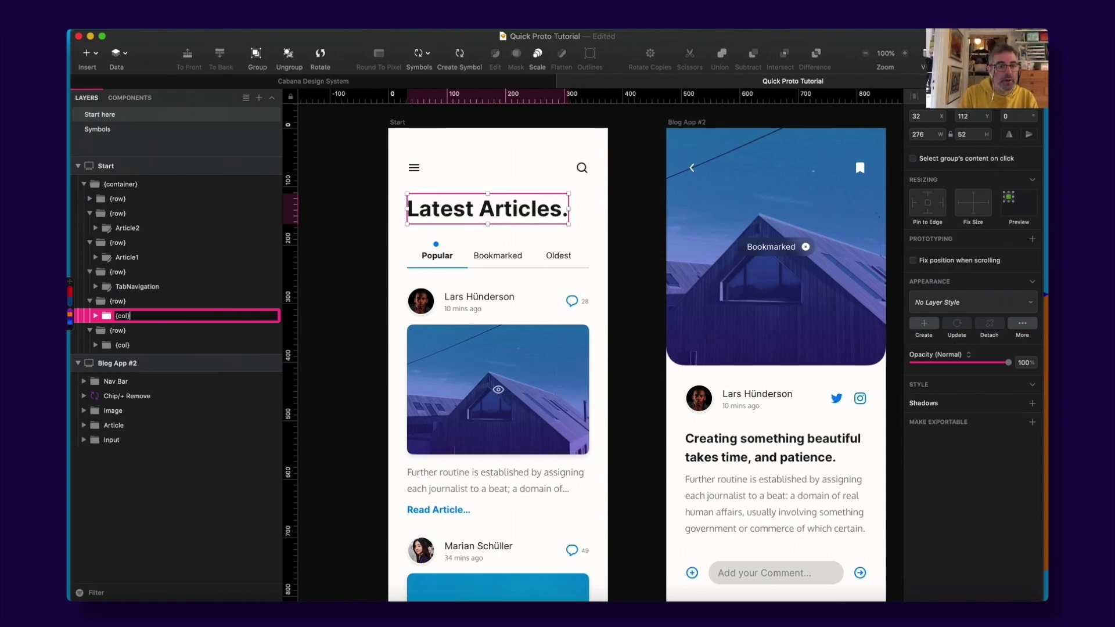
key("Return")
key("super+s")
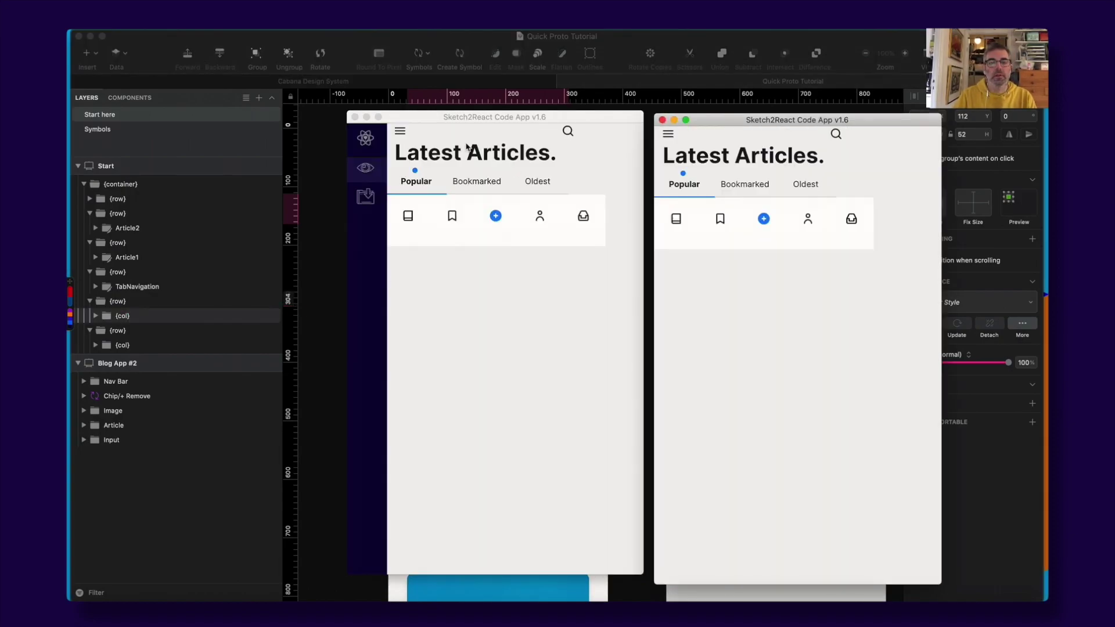
- Check the left live preview, then select the Tab Navigation/3 Tabs symbol in Sketch
left_click(448, 156)
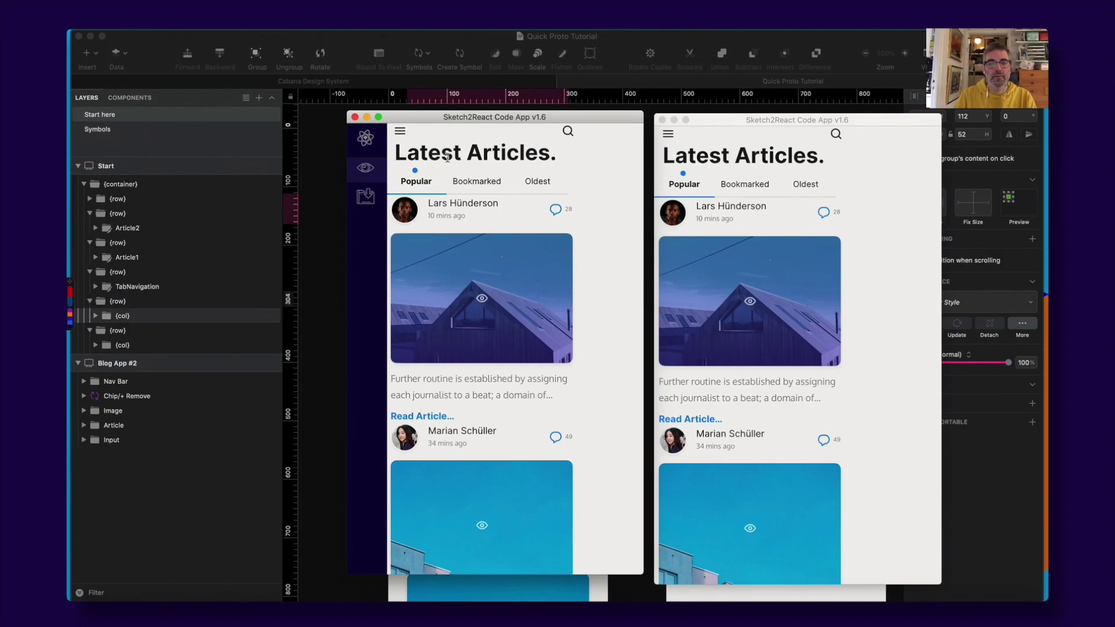
left_click(326, 211)
left_click(468, 254)
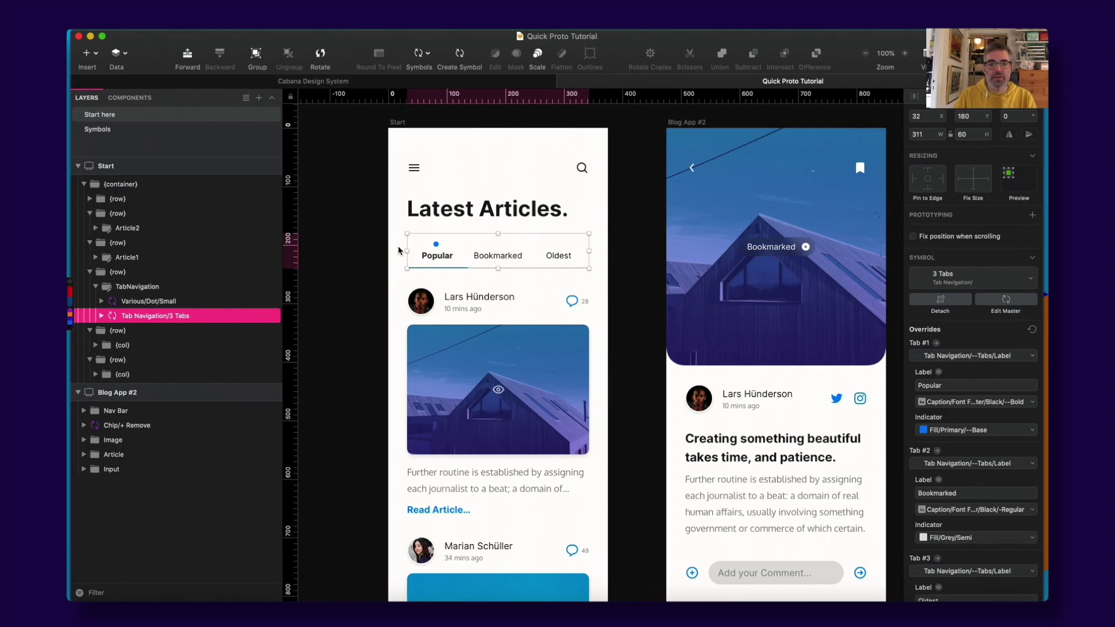
- Compare the left and right live preview windows before returning to Sketch
key("super+Tab")
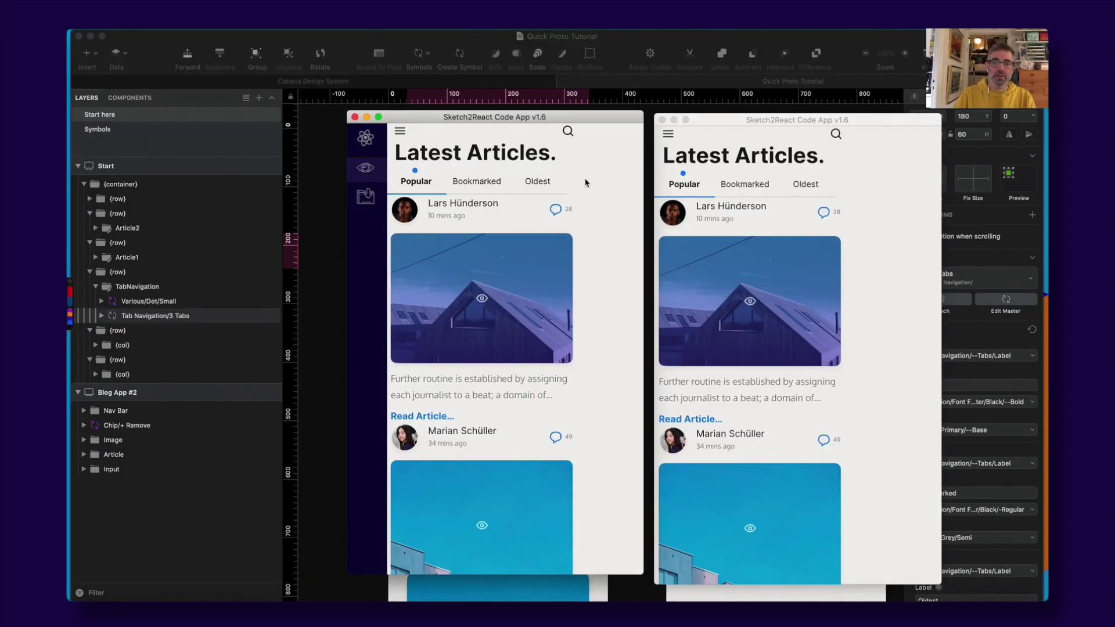
left_click(665, 181)
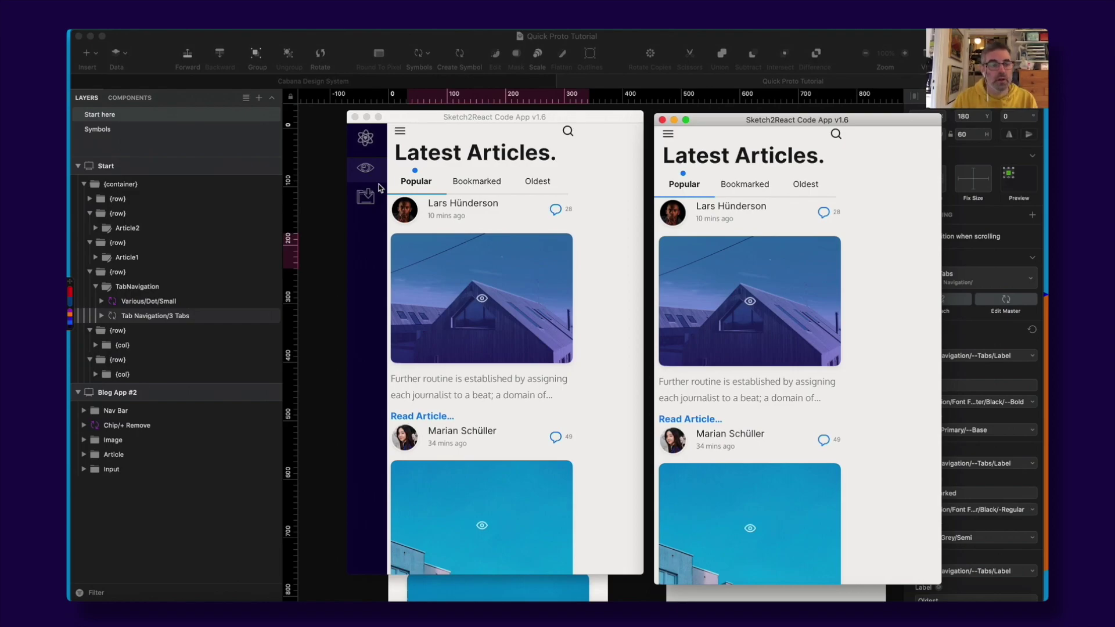
left_click(428, 185)
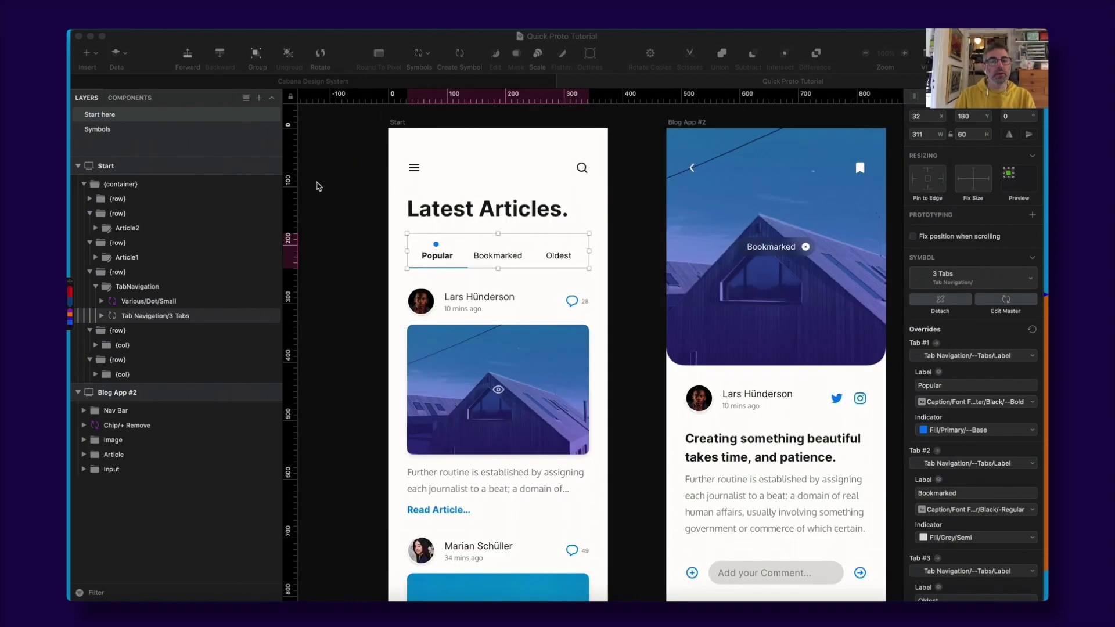
left_click(295, 192)
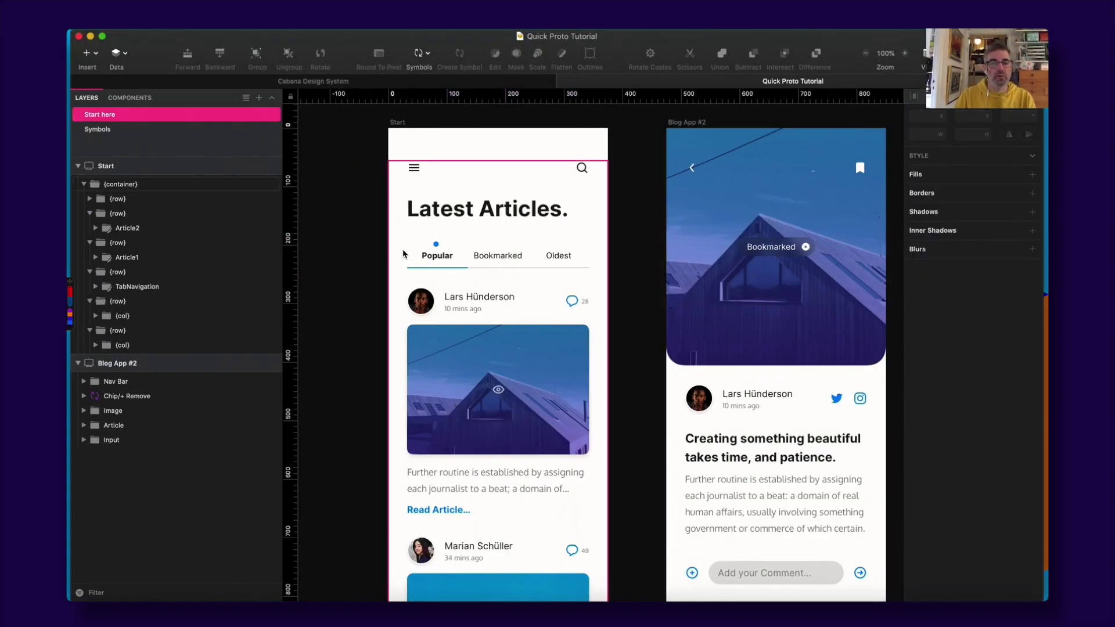
- Wrap TabNavigation in a new group named {col} and save
left_click(448, 245)
left_click(102, 274)
left_click(120, 288)
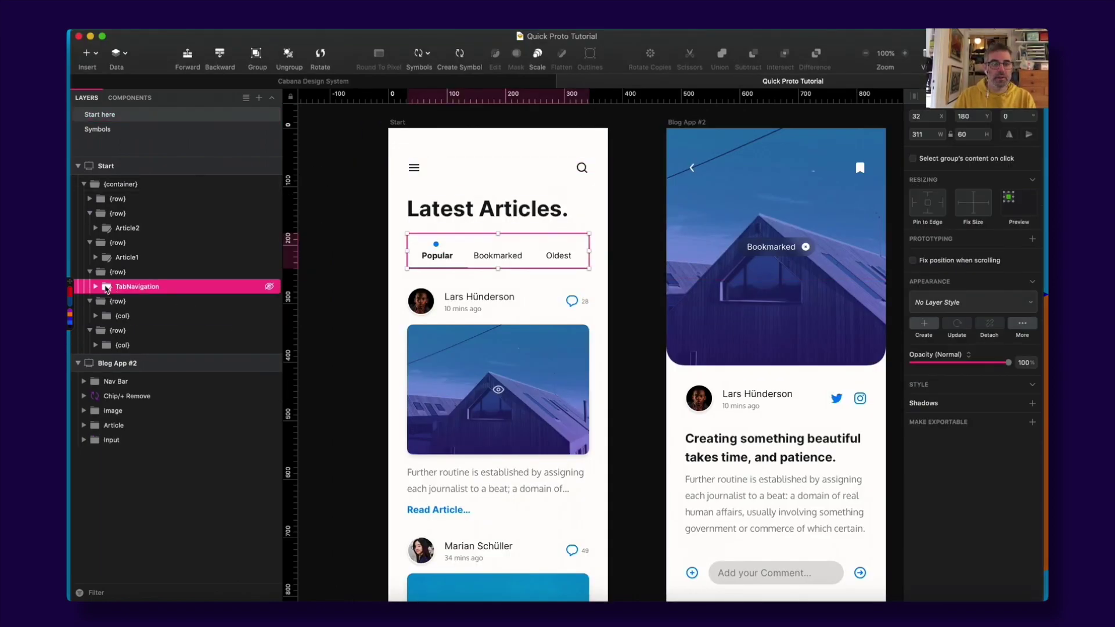
key("super+alt+b")
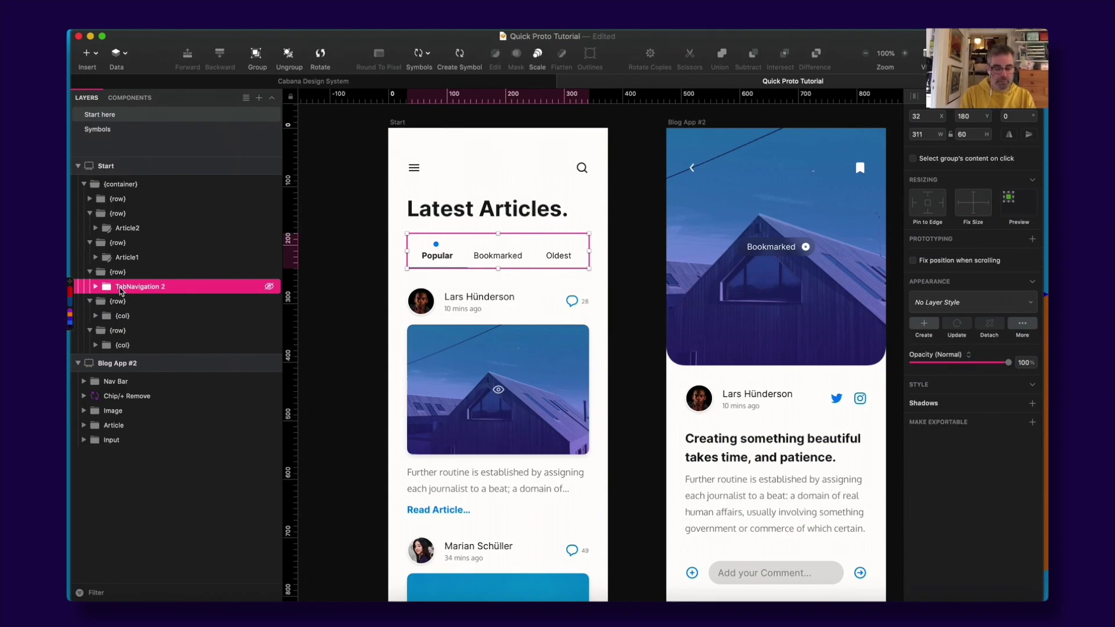
key("Return")
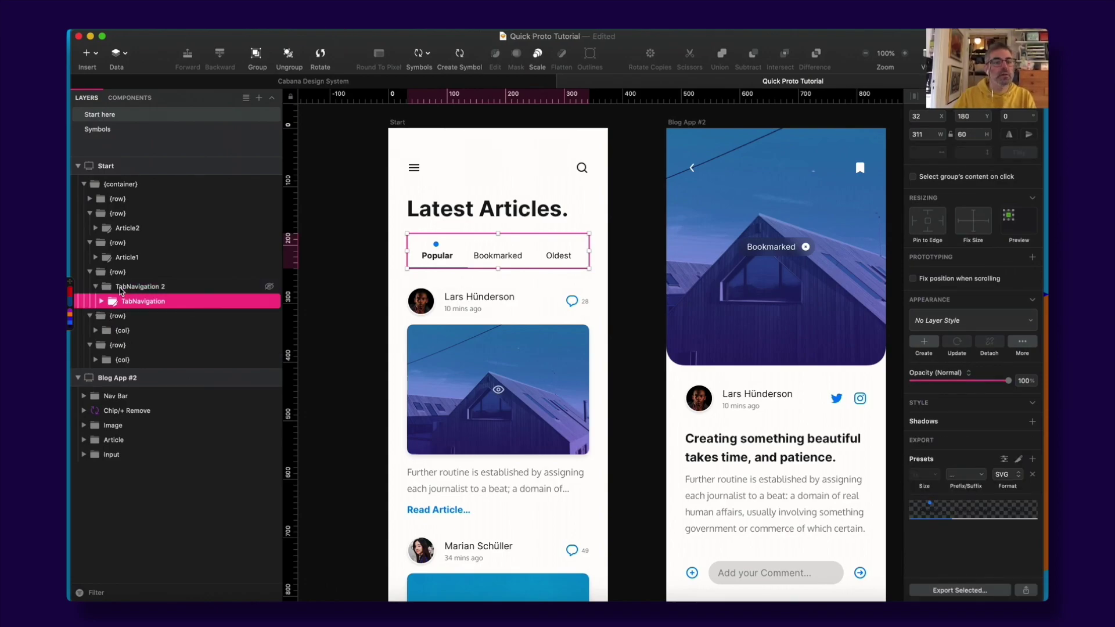
left_click(120, 288)
double_click(128, 286)
type("{c")
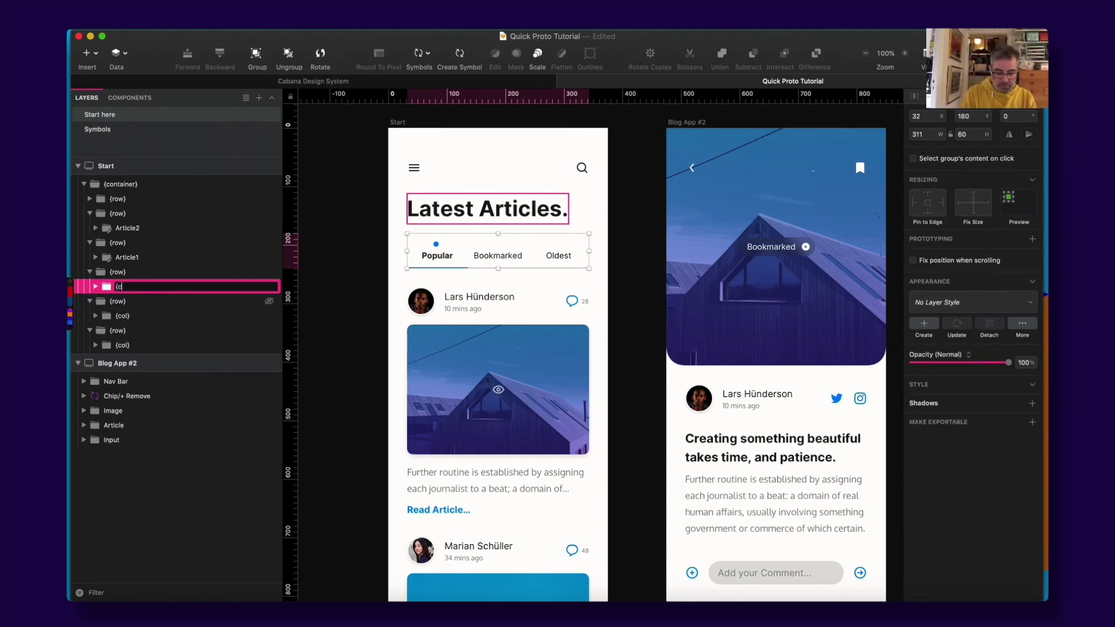
type("ol}")
key("Return")
key("super+s")
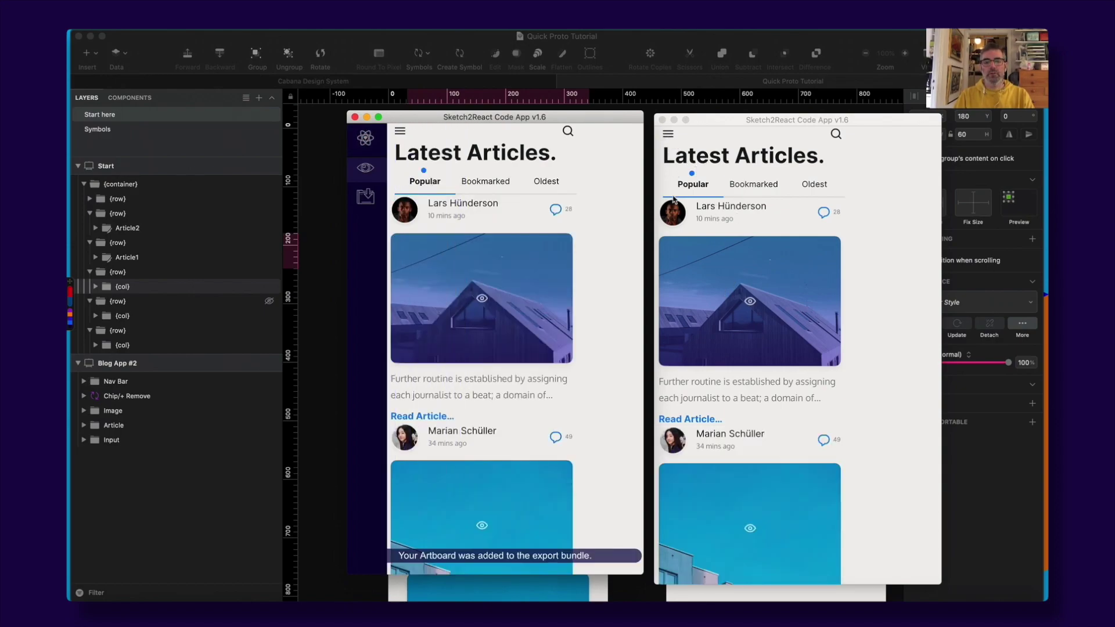
- Close the right preview window and move the remaining one over the Blog App #2 artboard
left_click(745, 197)
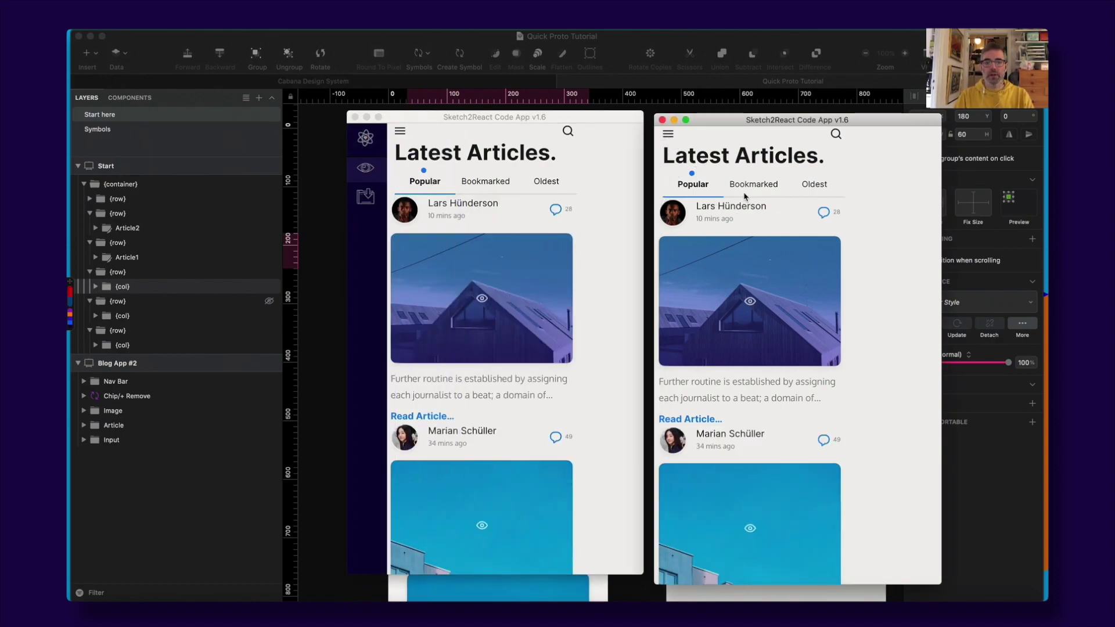
left_click(663, 121)
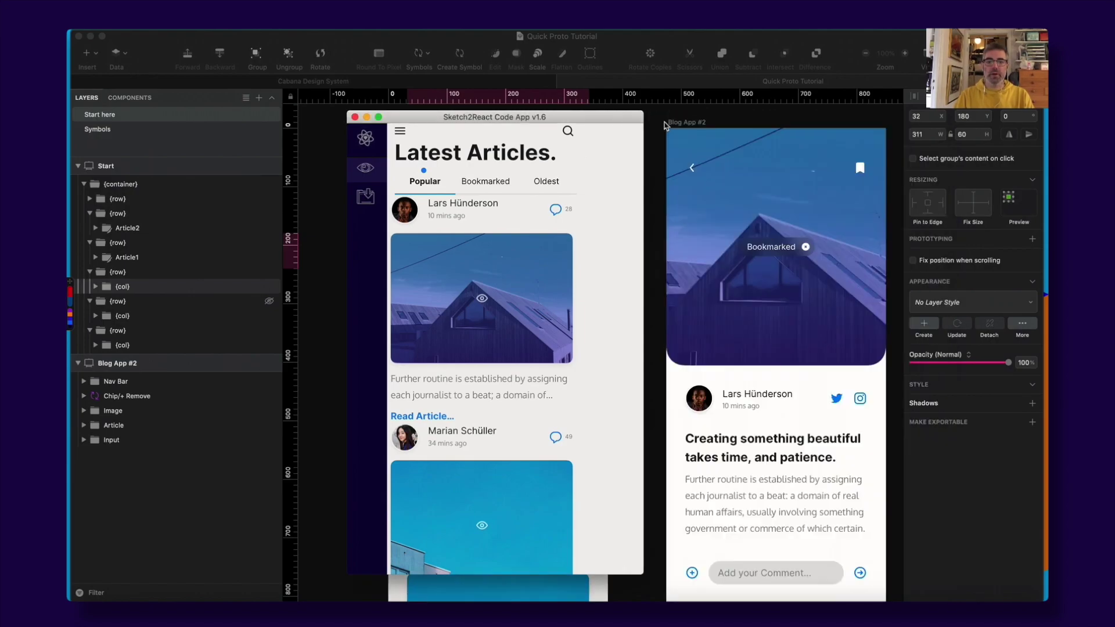
left_click_drag(557, 118, 779, 129)
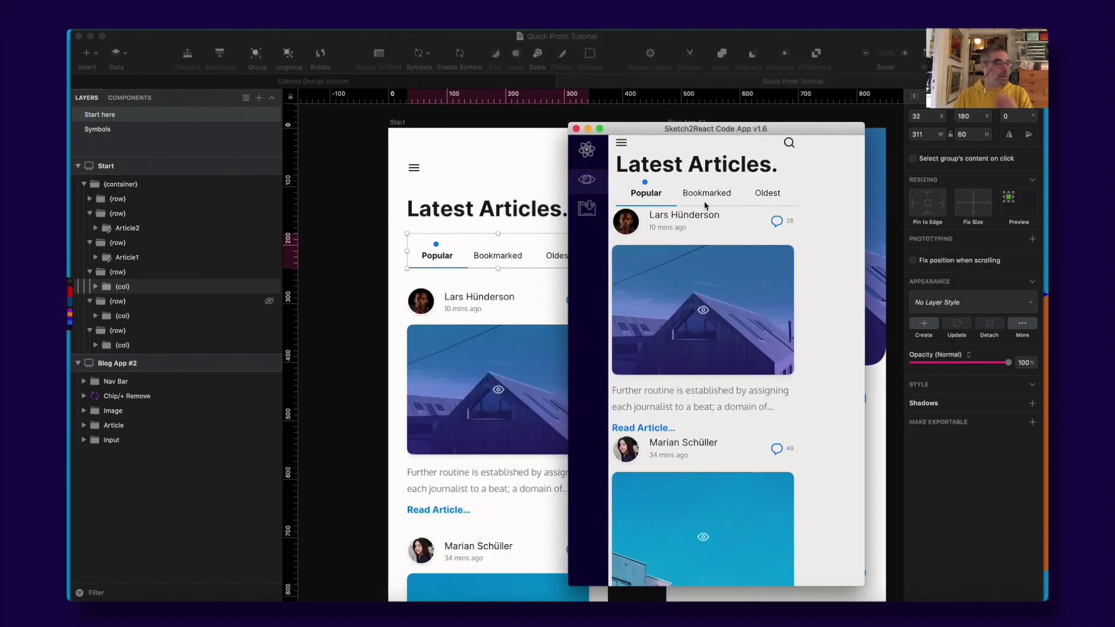
left_click_drag(694, 125, 689, 118)
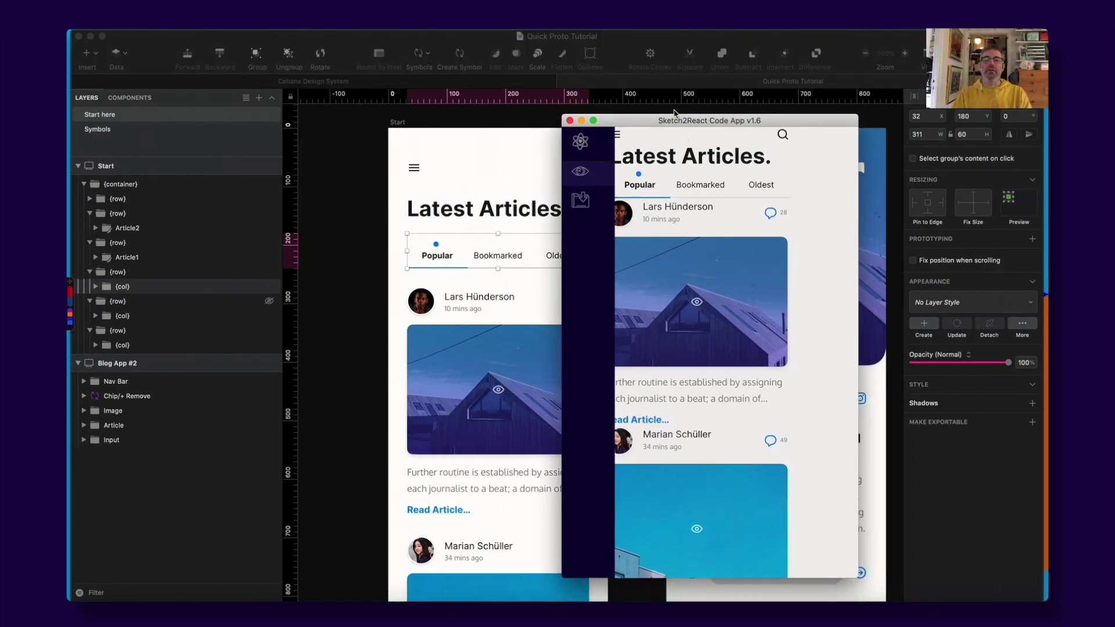
left_click(644, 29)
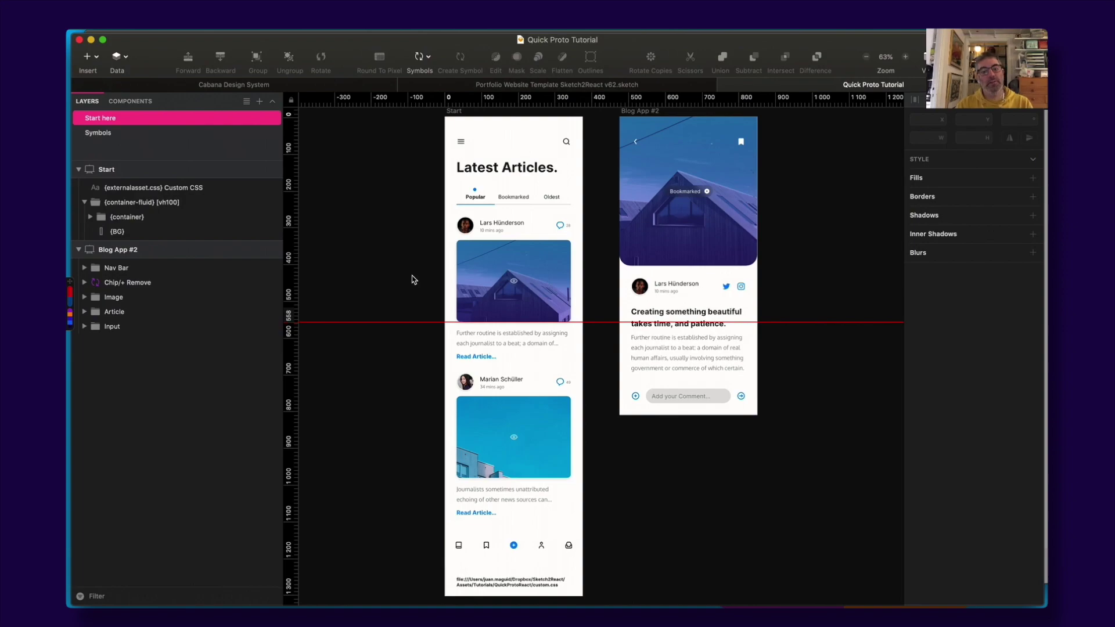
left_click(456, 127)
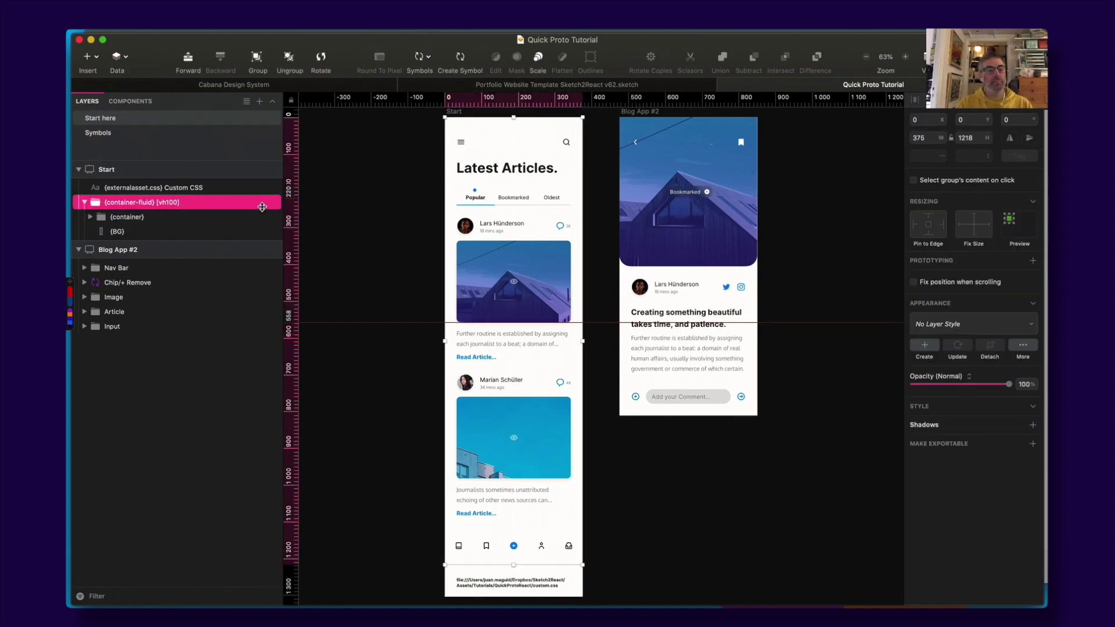
left_click(119, 230)
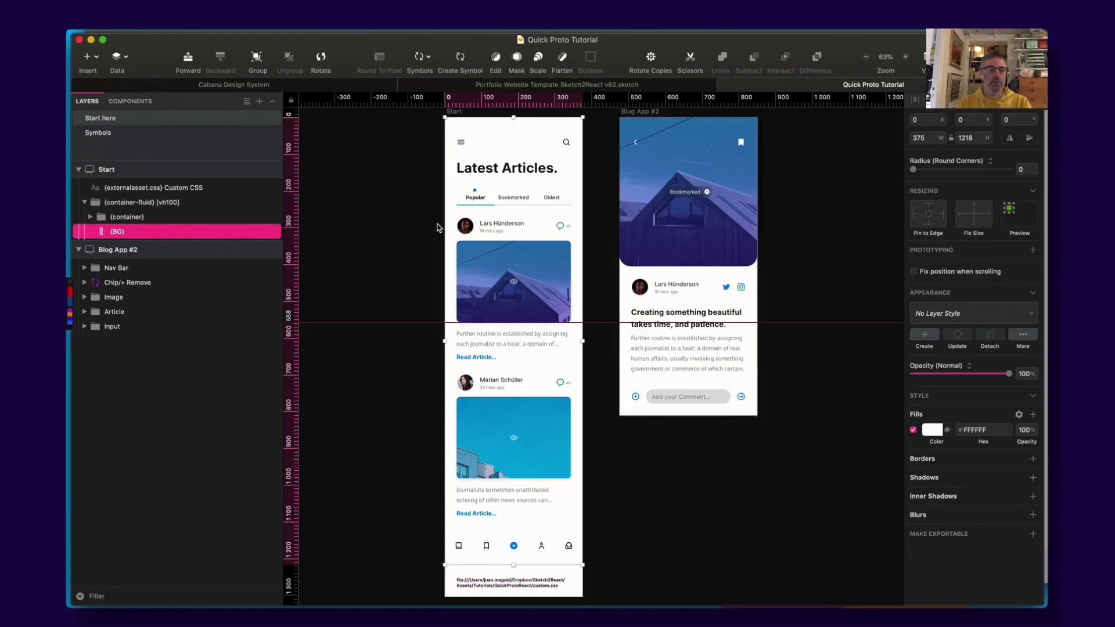
left_click(155, 187)
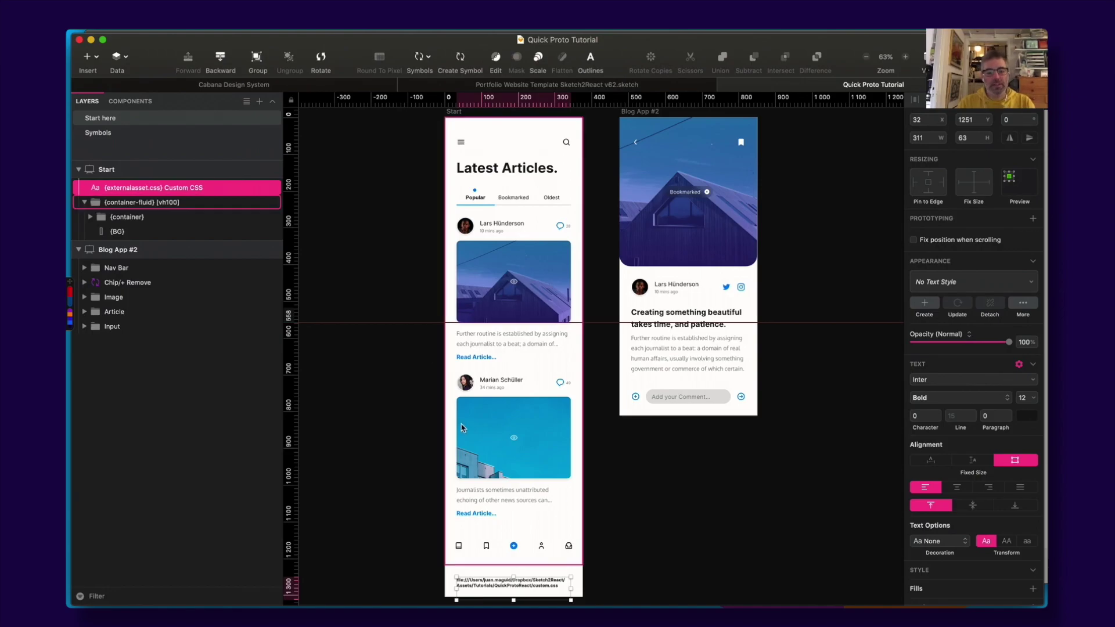
left_click(615, 598)
key("super+Tab")
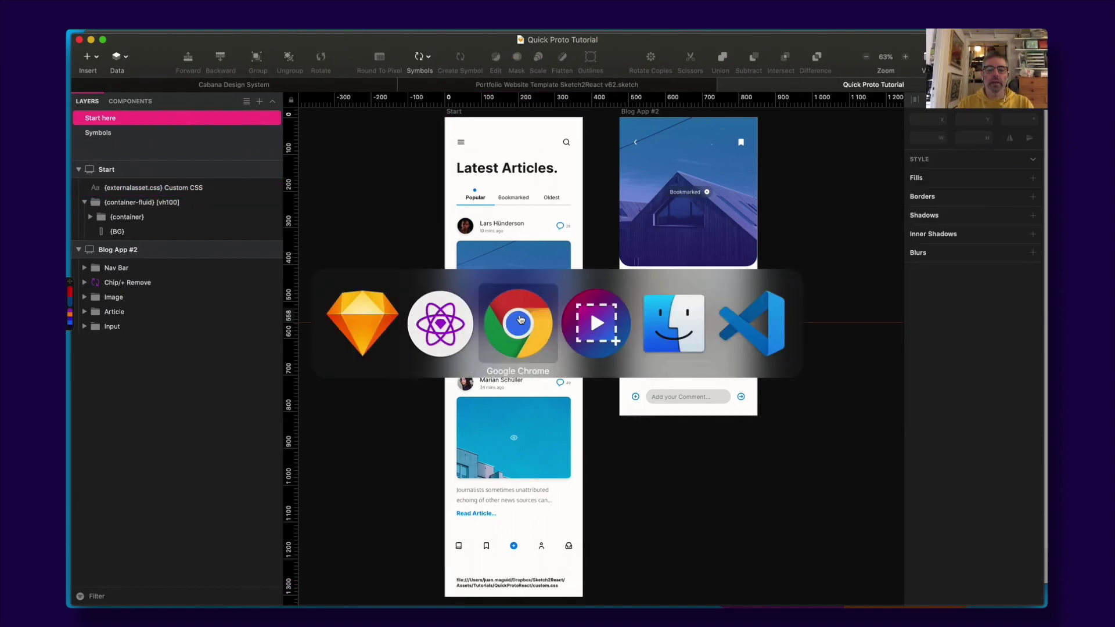
left_click(521, 319)
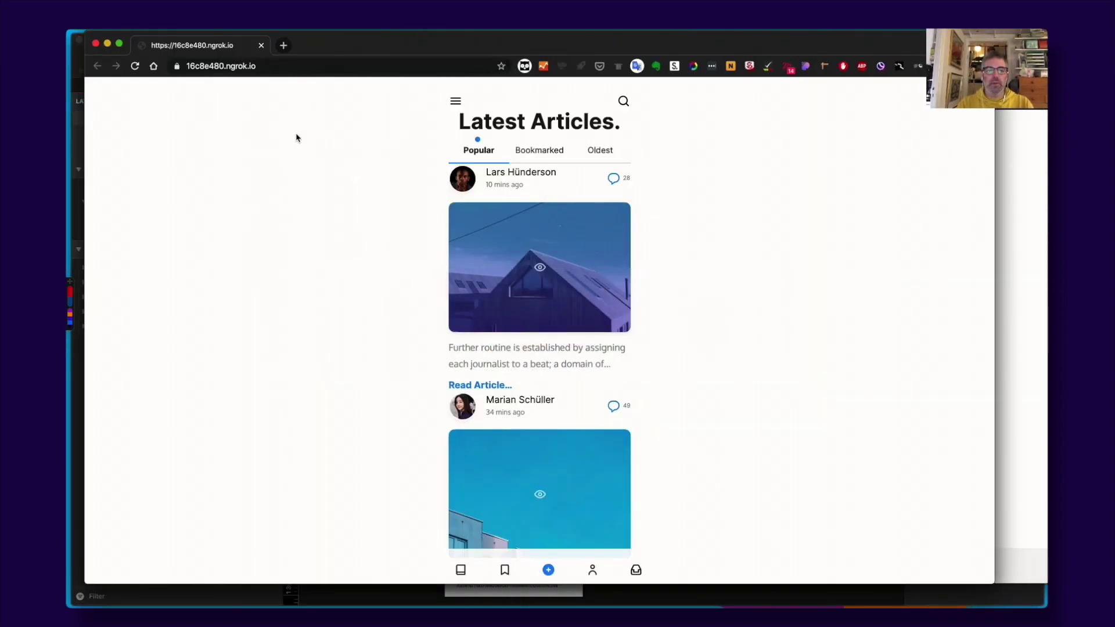
scroll(346, 313, "down", 2)
scroll(346, 312, "up", 2)
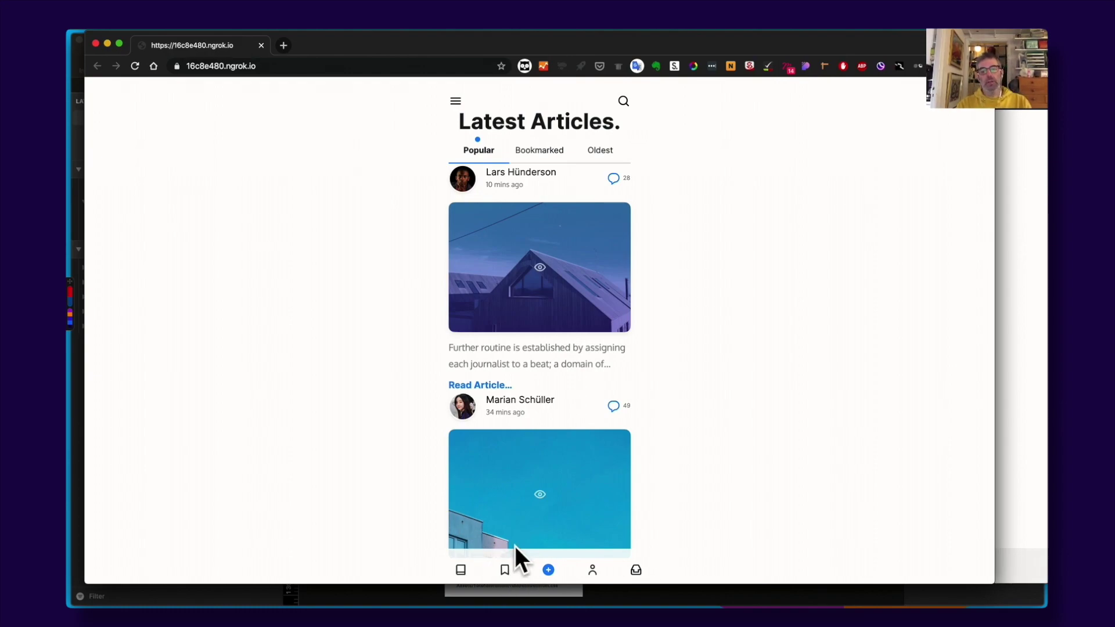
key("super+Tab")
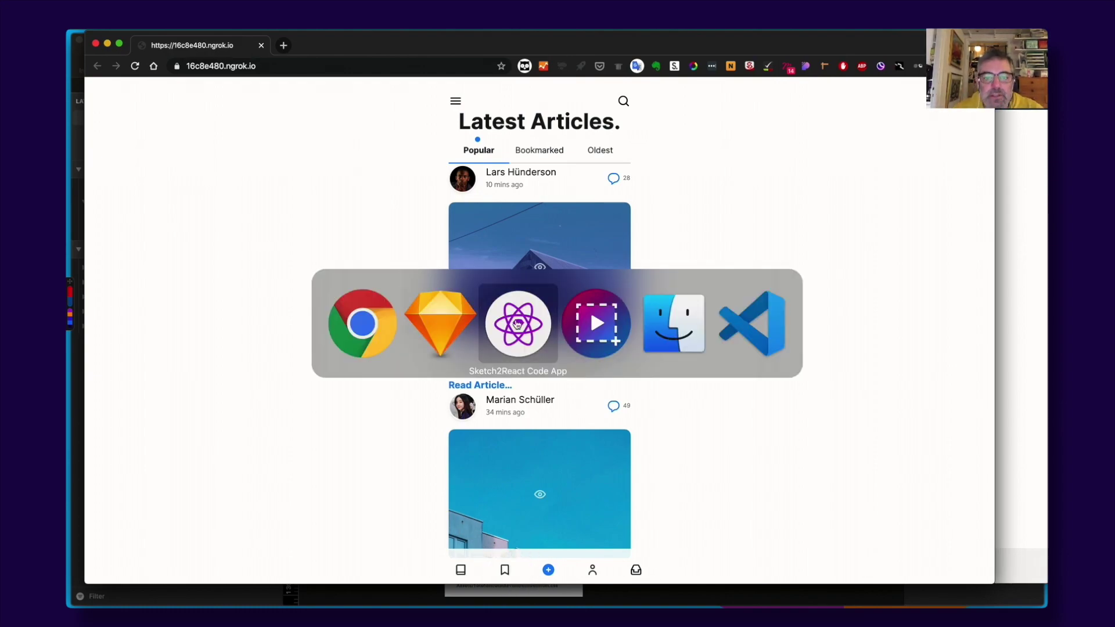
- Zoom into the Start artboard's bottom and select the {container} [footer] group holding the tab bar
left_click(450, 313)
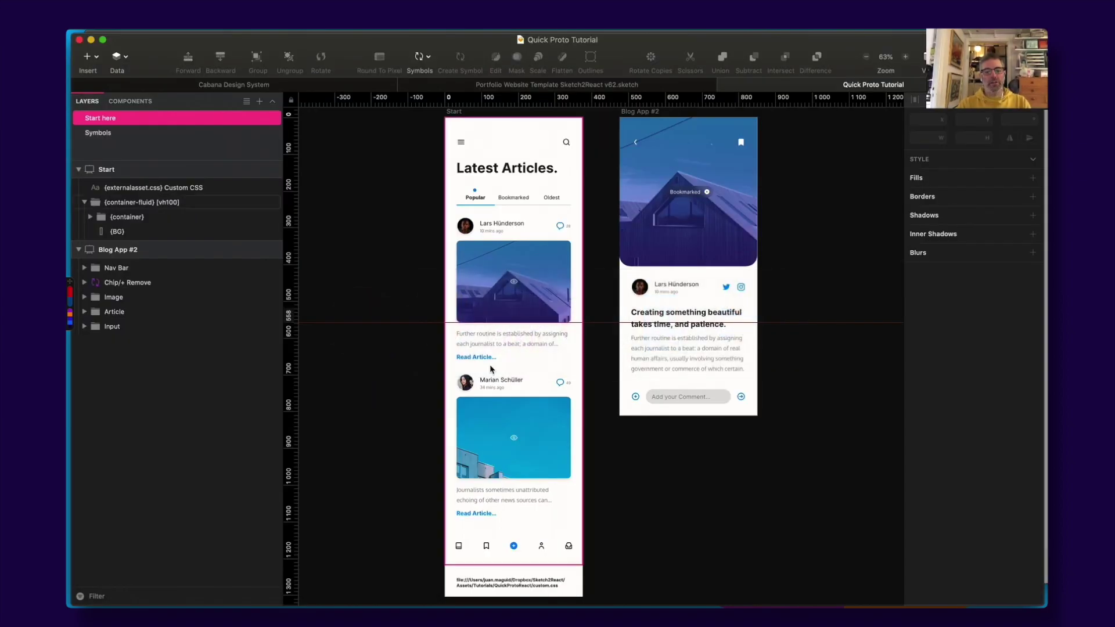
scroll(466, 498, "up", 3)
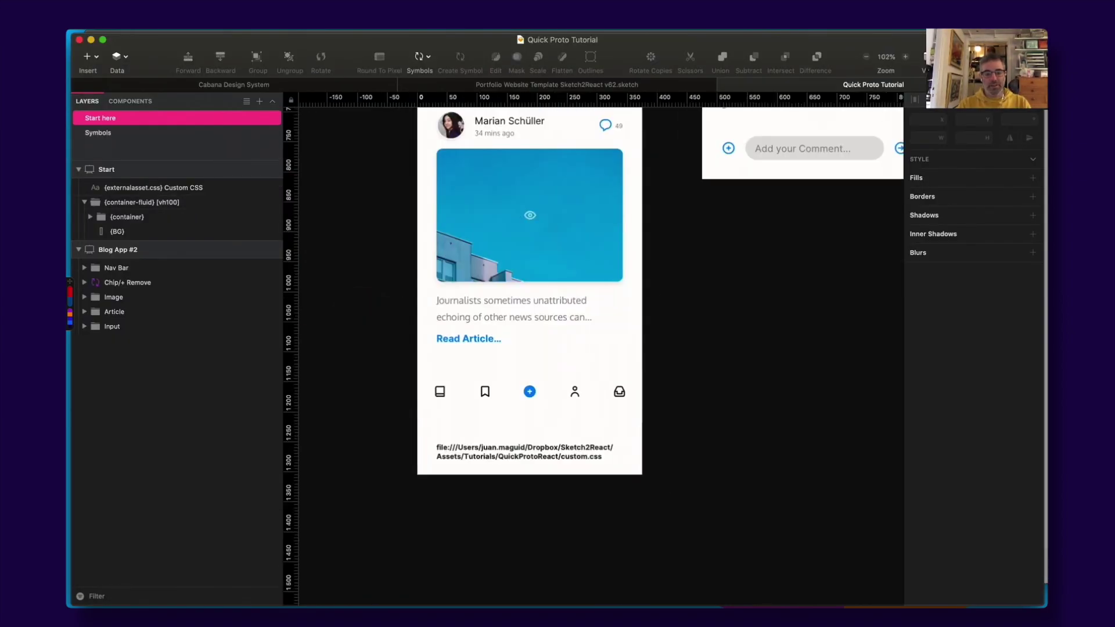
scroll(537, 360, "up", 3)
left_click(494, 418)
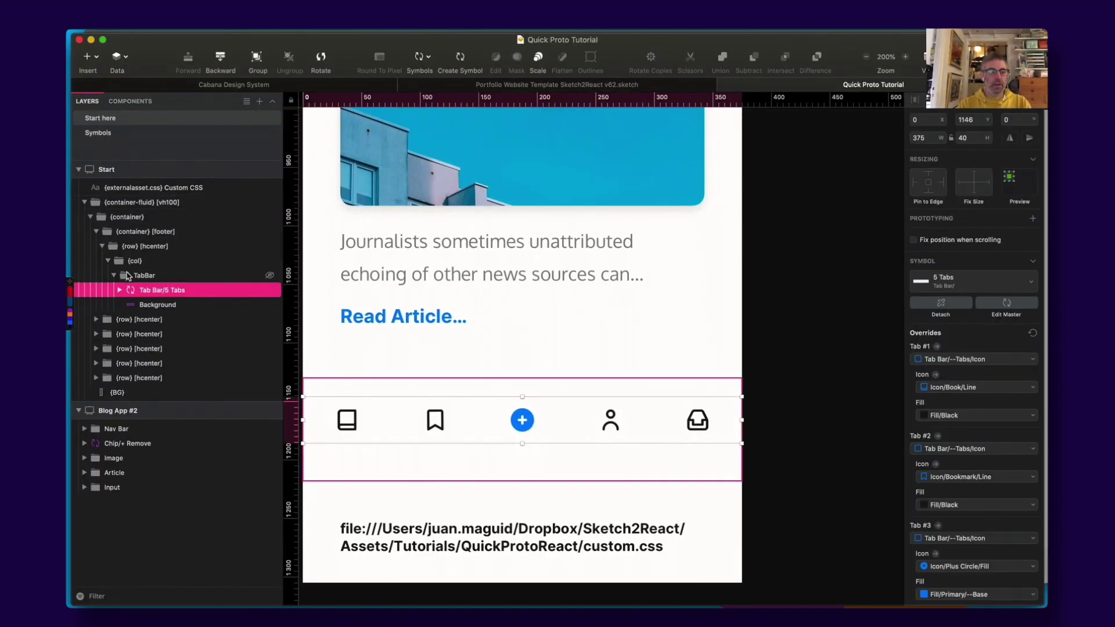
left_click(160, 234)
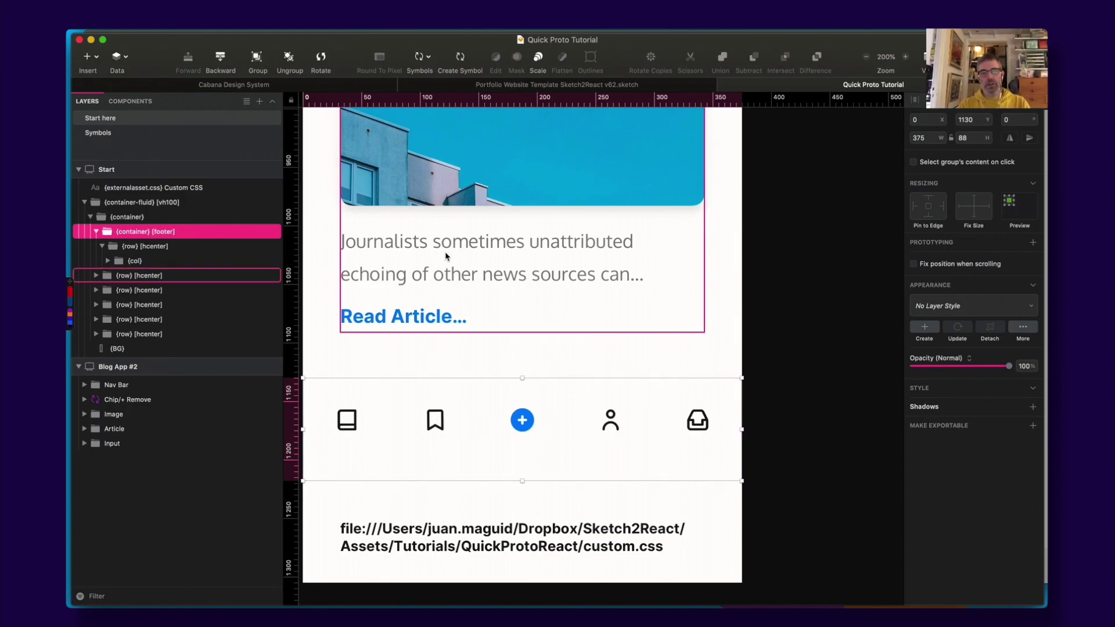
key("super+Tab")
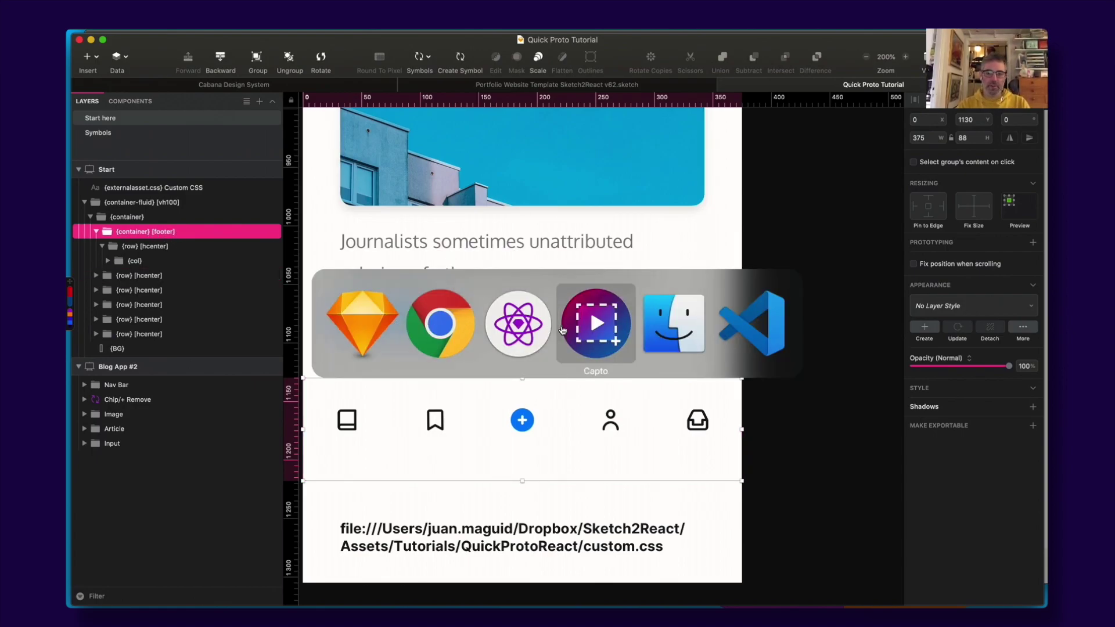
- Review the custom.css .footer rule pinning the tab bar to the bottom, then return to Chrome
left_click(762, 332)
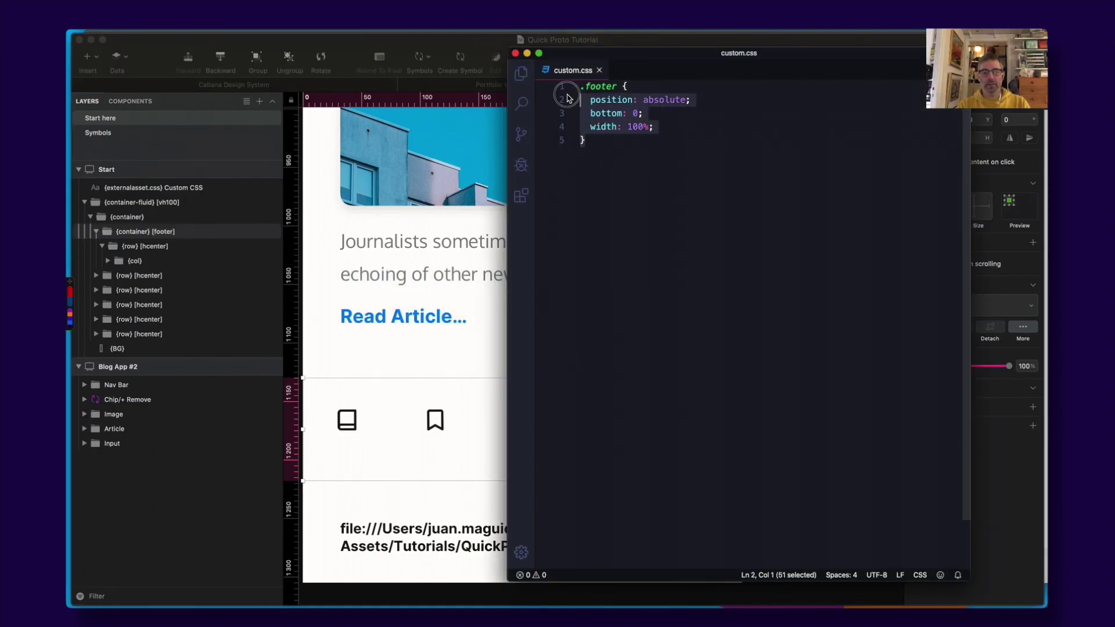
left_click_drag(604, 142, 574, 87)
key("Right")
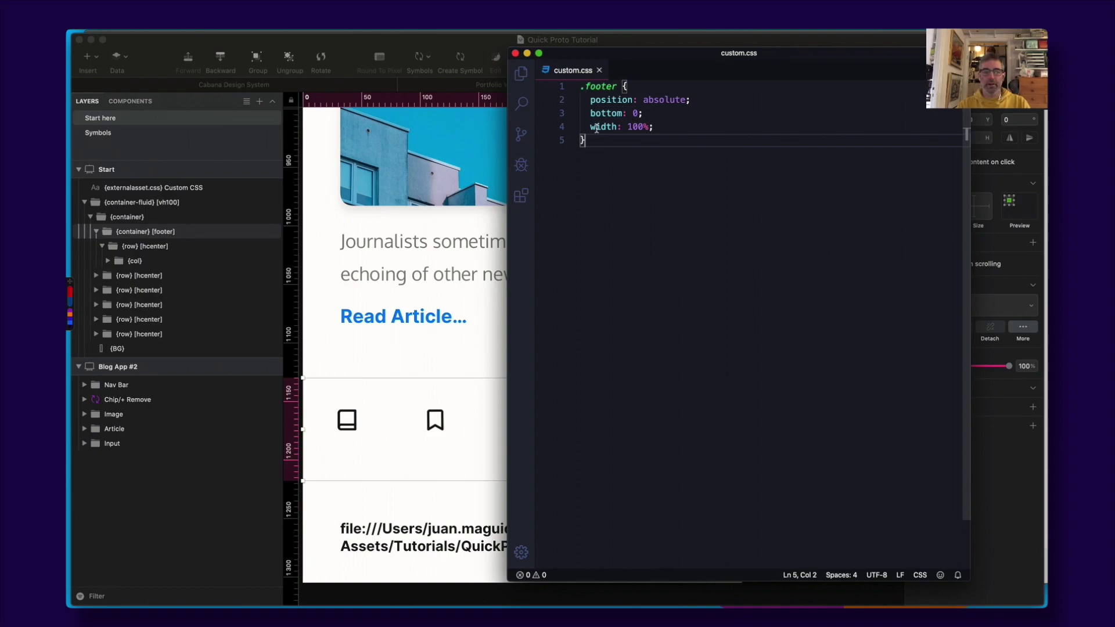
mouse_move(598, 132)
key("super+Tab")
key("super+Tab")
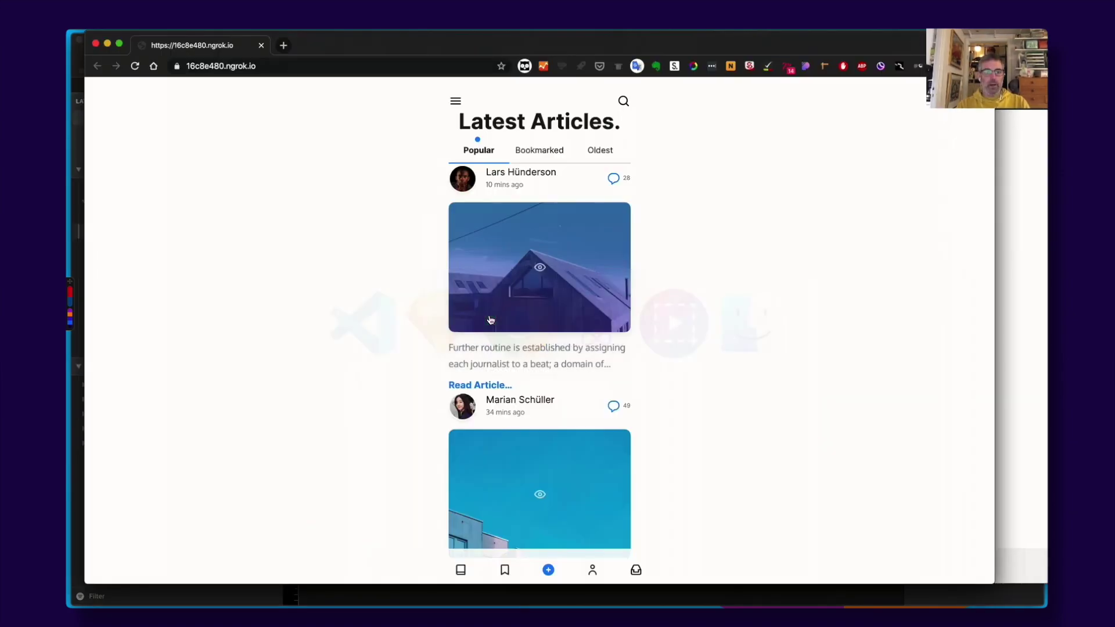
key("super+grave")
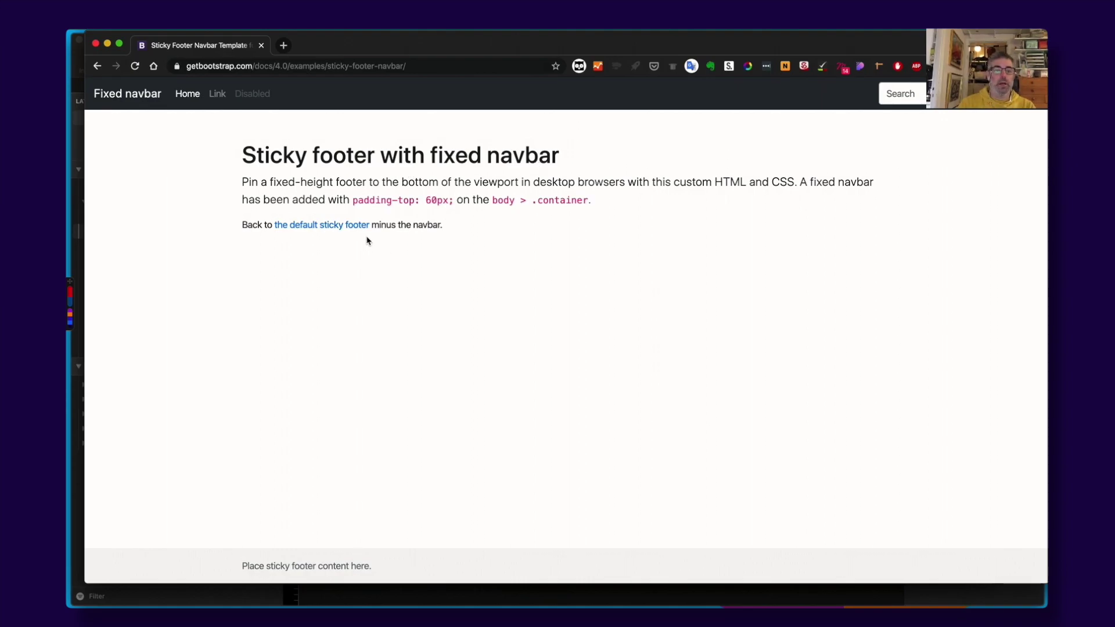
right_click(413, 562)
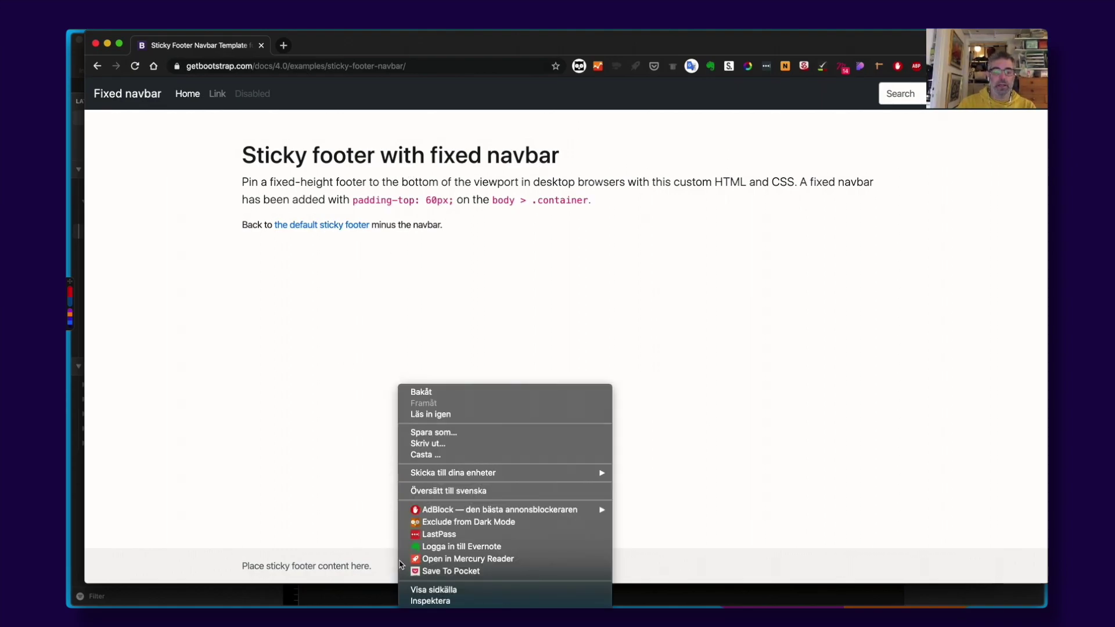
left_click(468, 599)
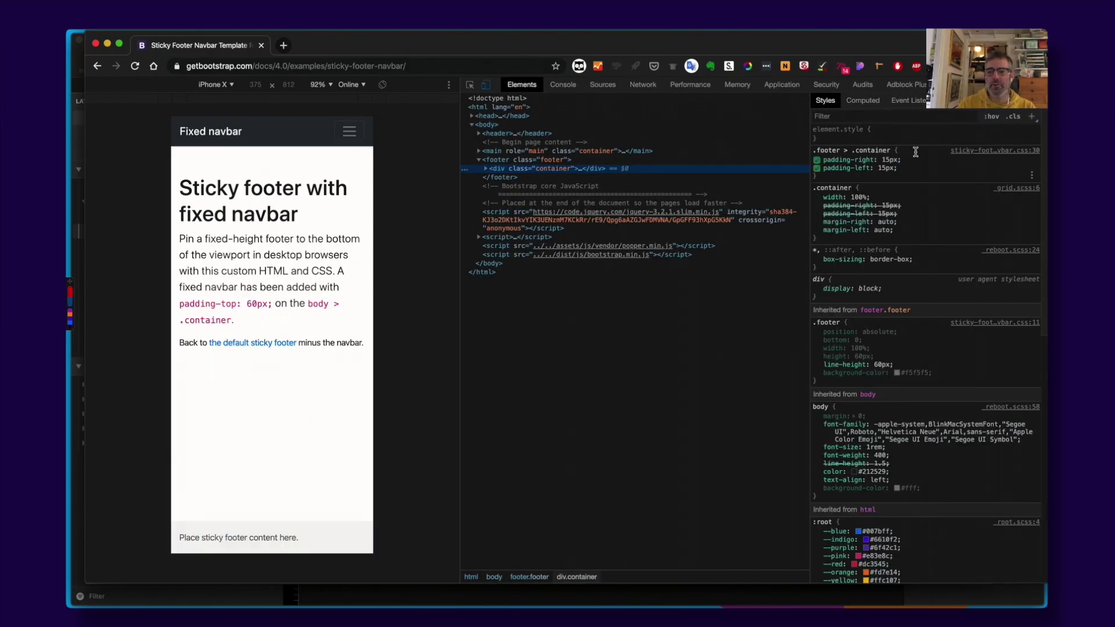
left_click(1015, 152)
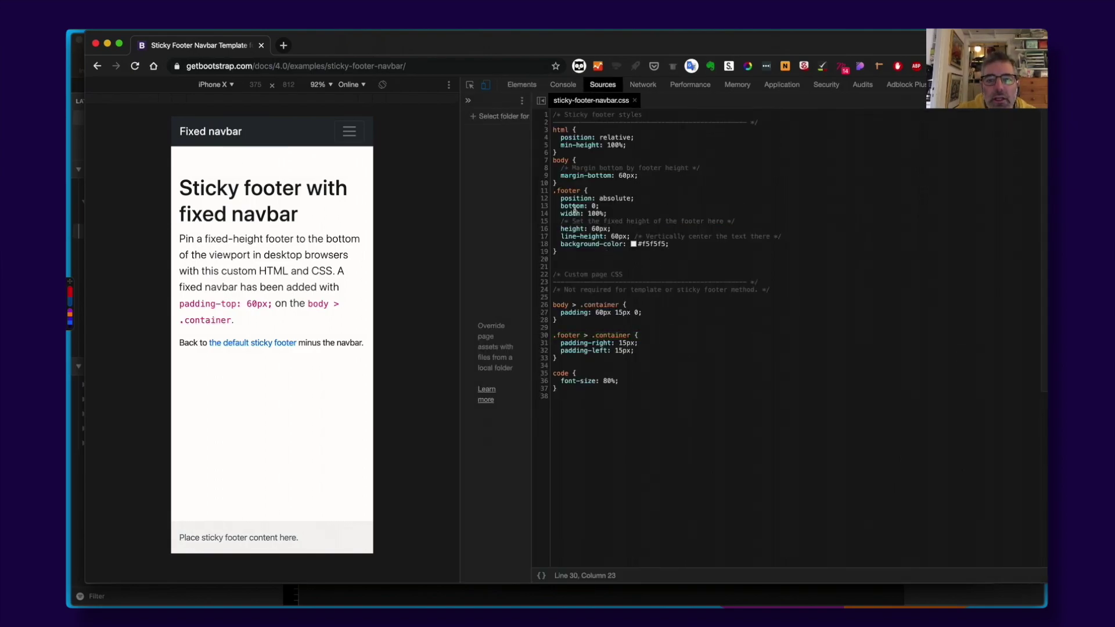
left_click(645, 221)
left_click_drag(617, 213, 551, 192)
left_click(579, 198)
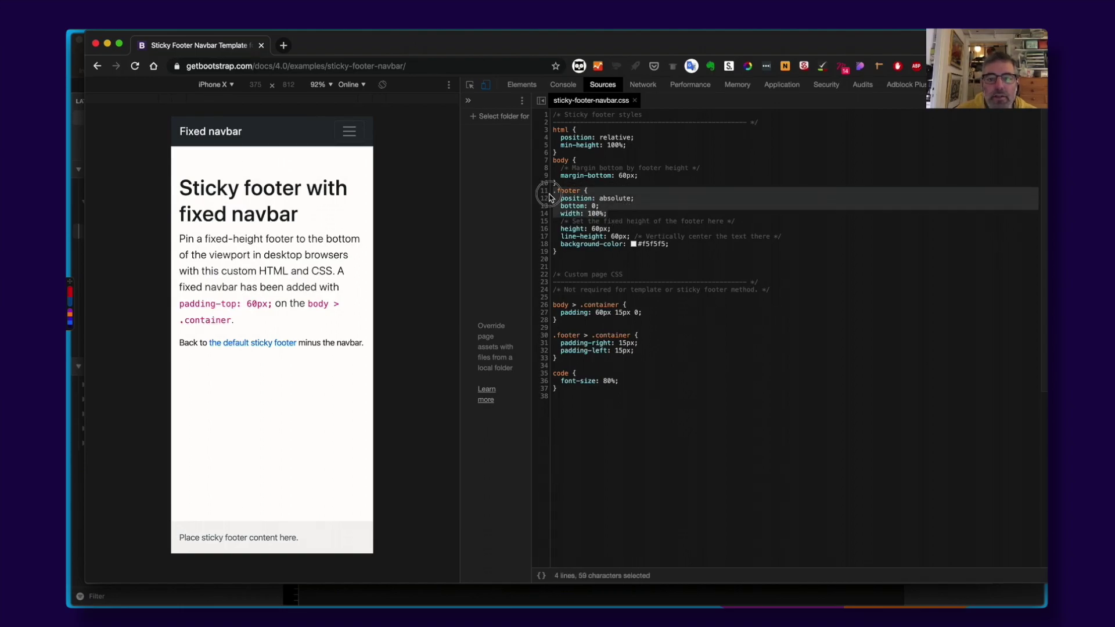
left_click(604, 207)
key("super+Tab")
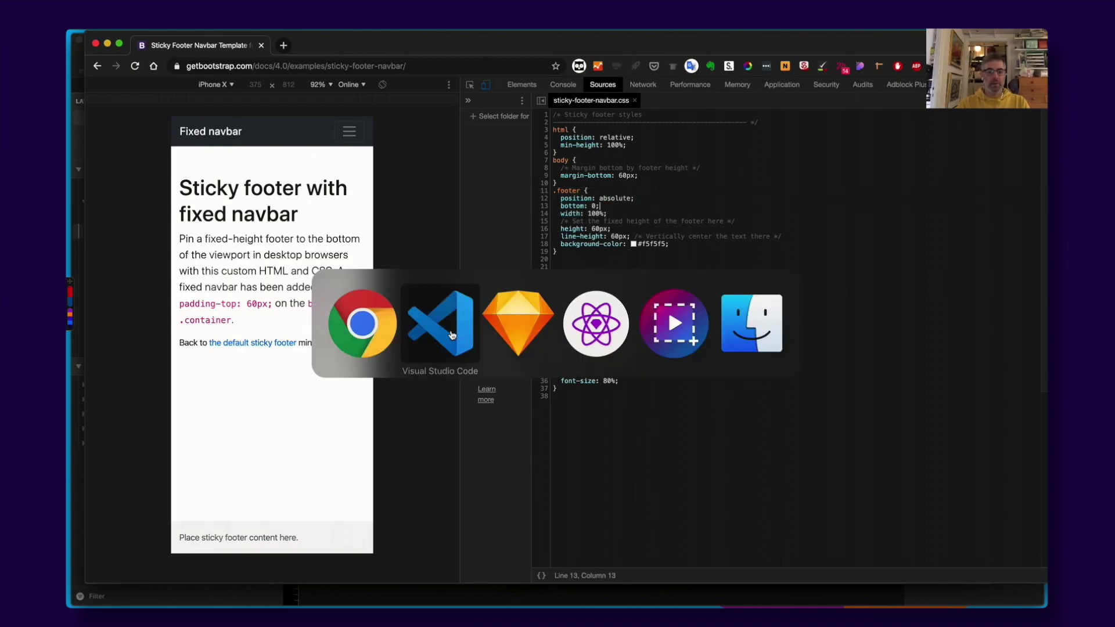
key("super+grave")
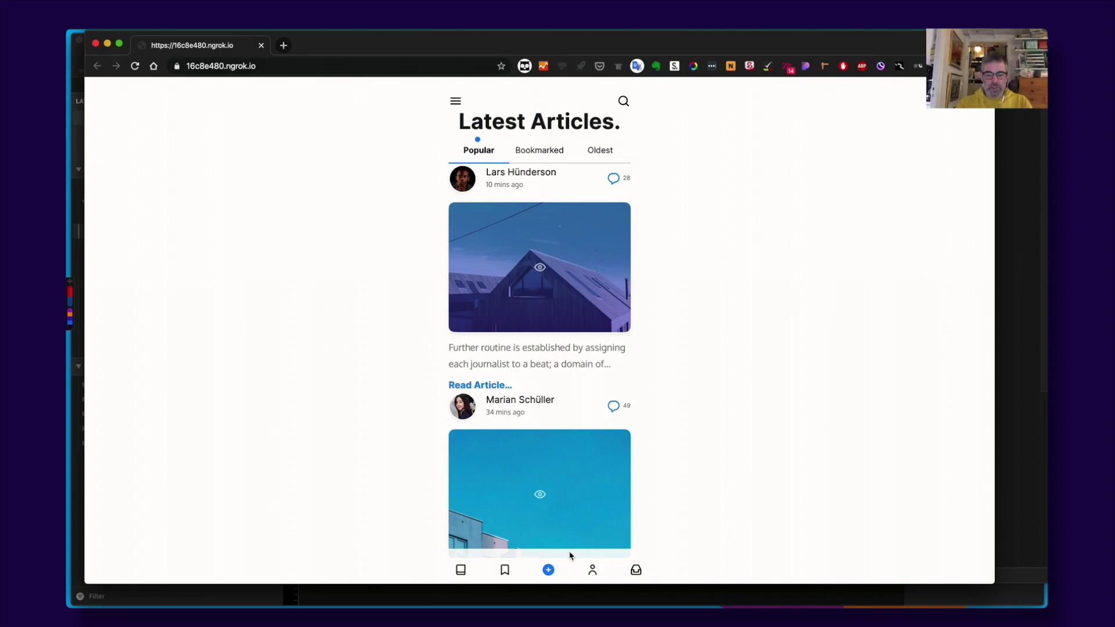
scroll(404, 444, "down", 2)
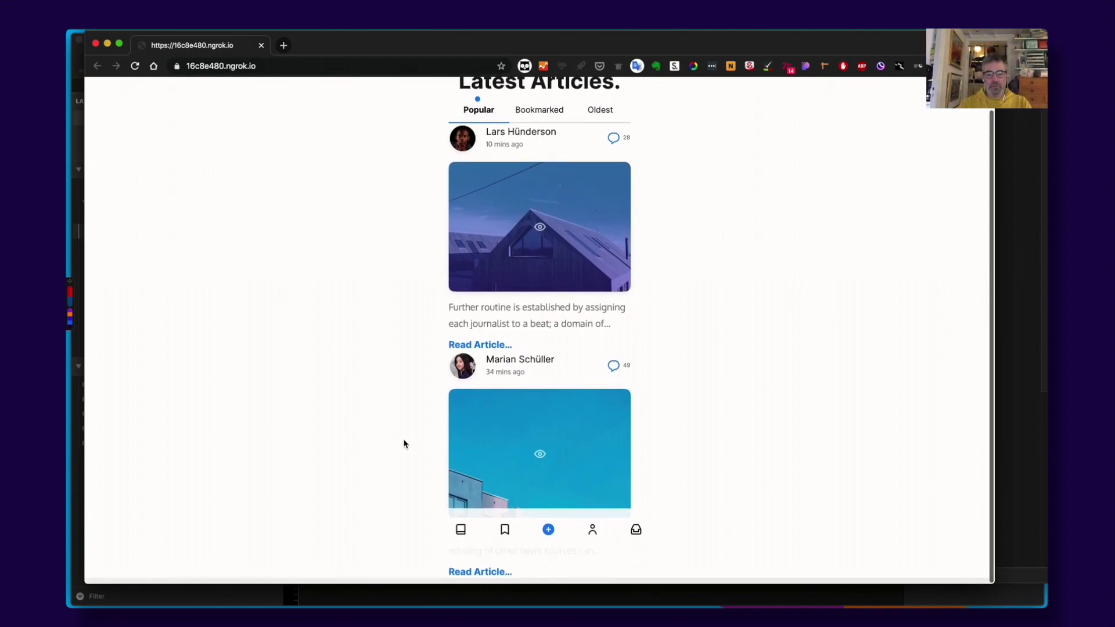
scroll(405, 443, "up", 2)
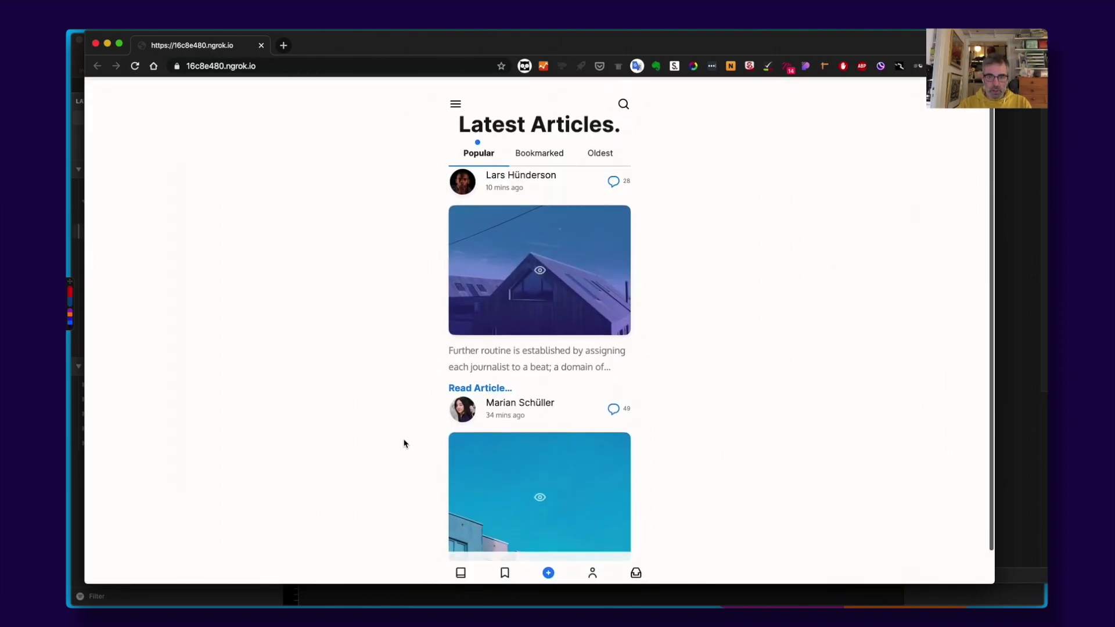
scroll(502, 581, "down", 2)
scroll(516, 575, "up", 2)
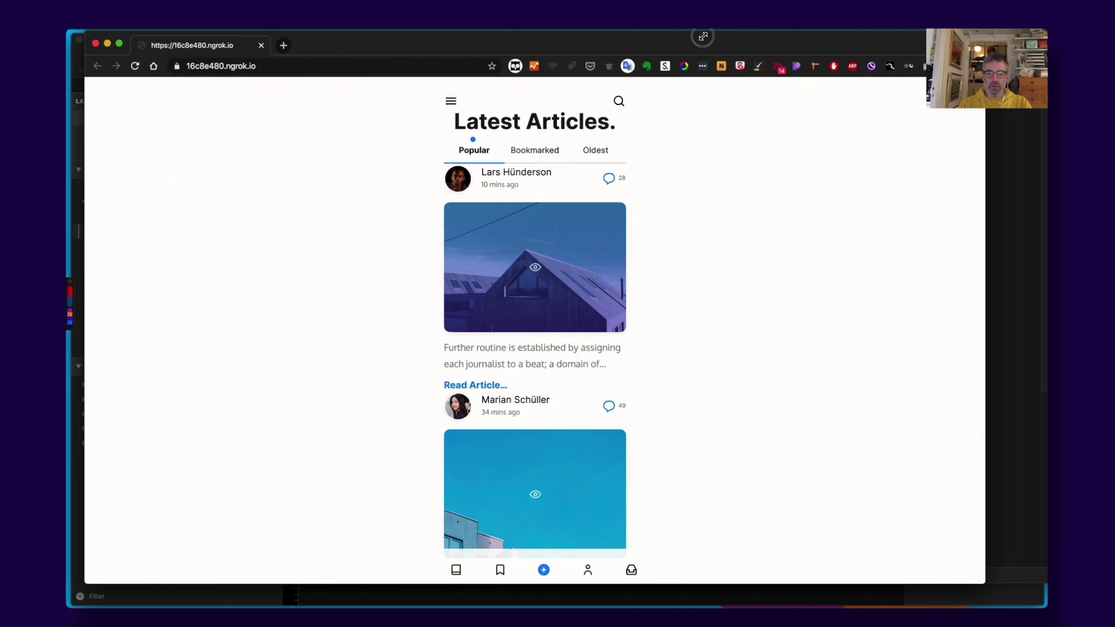
key("super+alt+i")
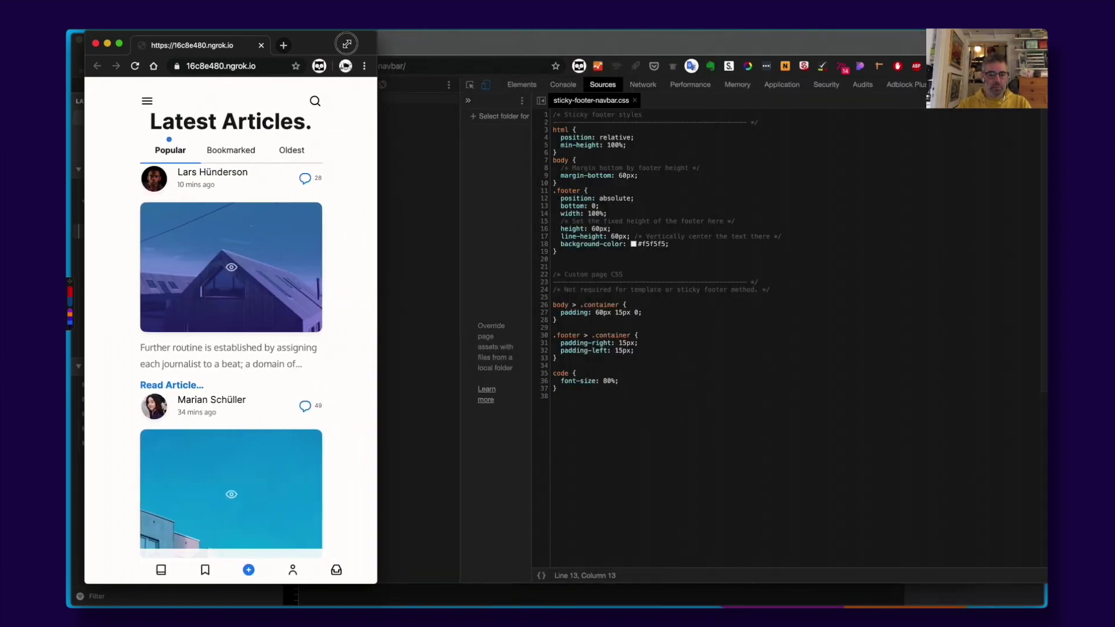
key("super+alt+i")
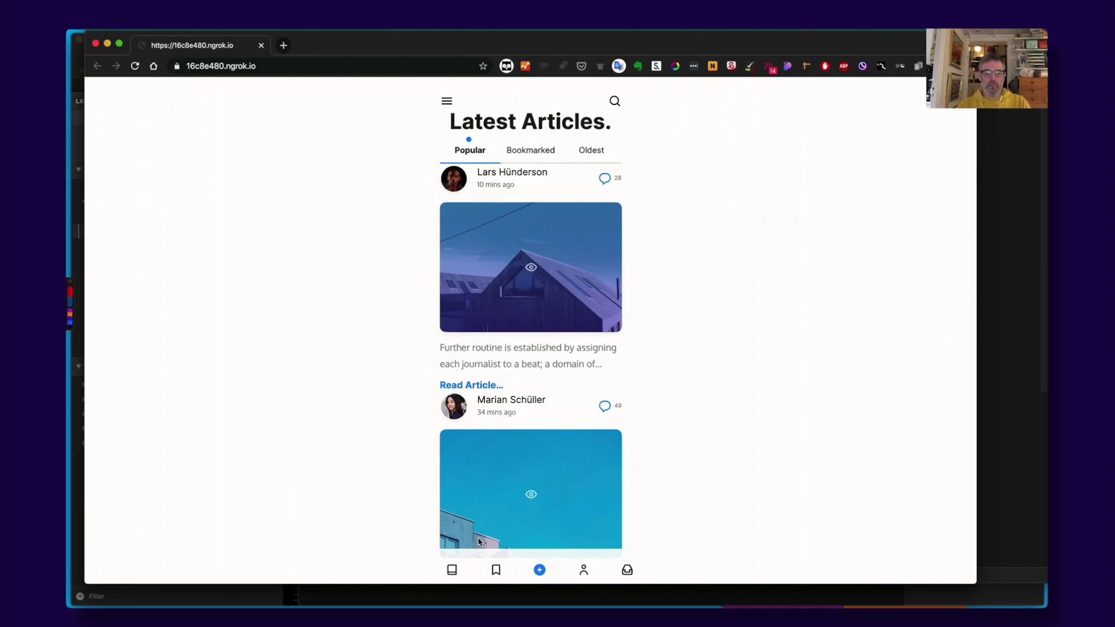
key("super+Tab")
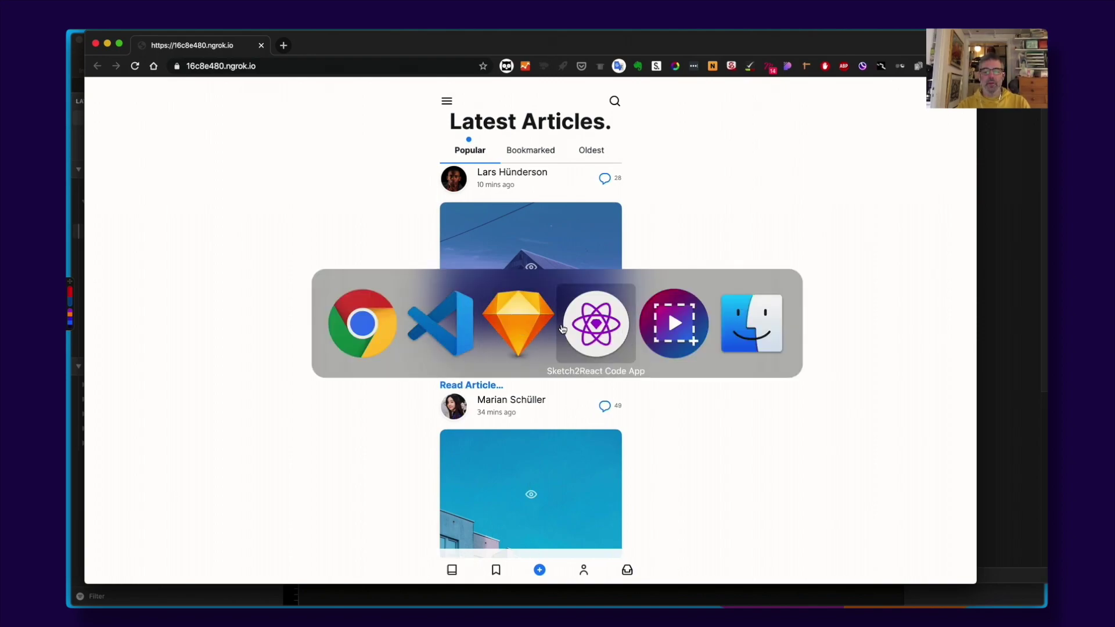
- Refresh the ngrok preview (Cmd-R) to show the new Latest Articles layout, then return to Sketch's Start screen
left_click(503, 326)
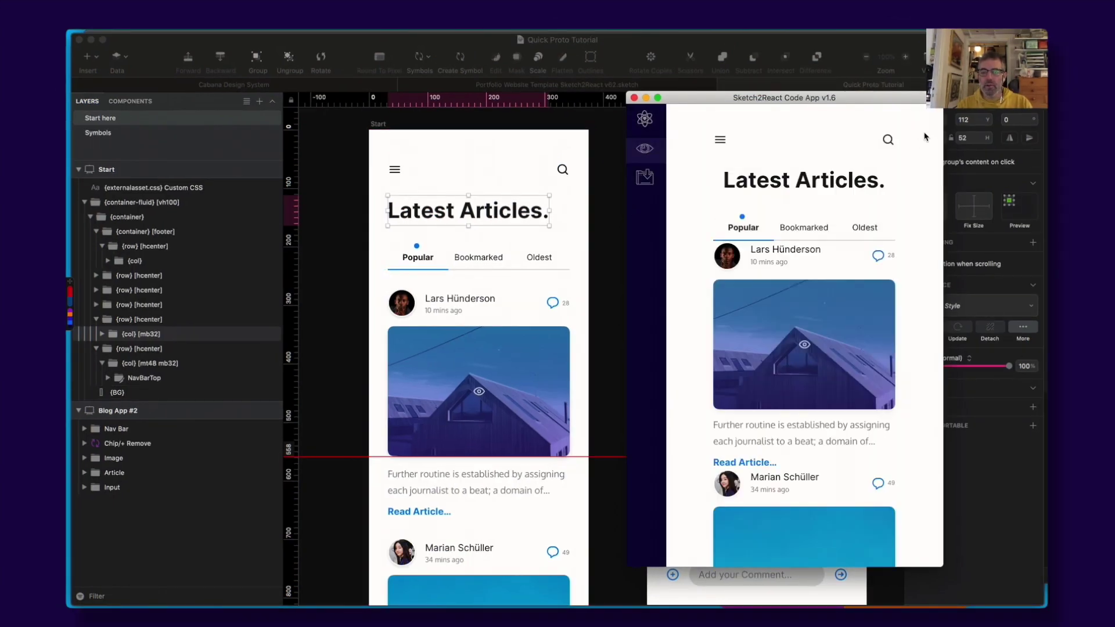
key("super+Tab")
key("super+Tab")
key("super+Tab")
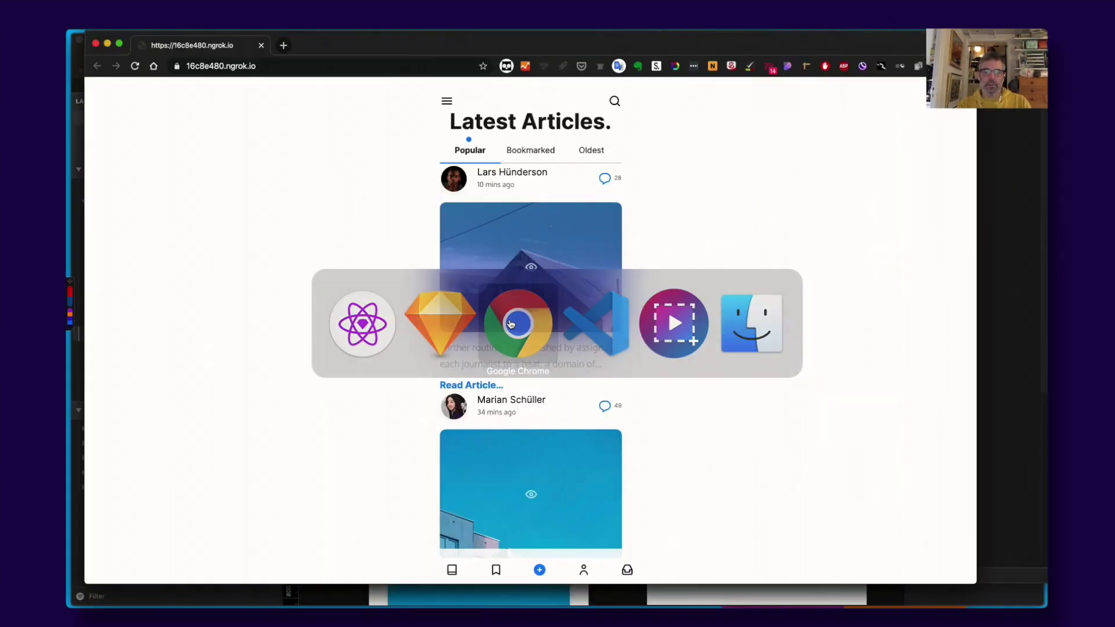
key("super+r")
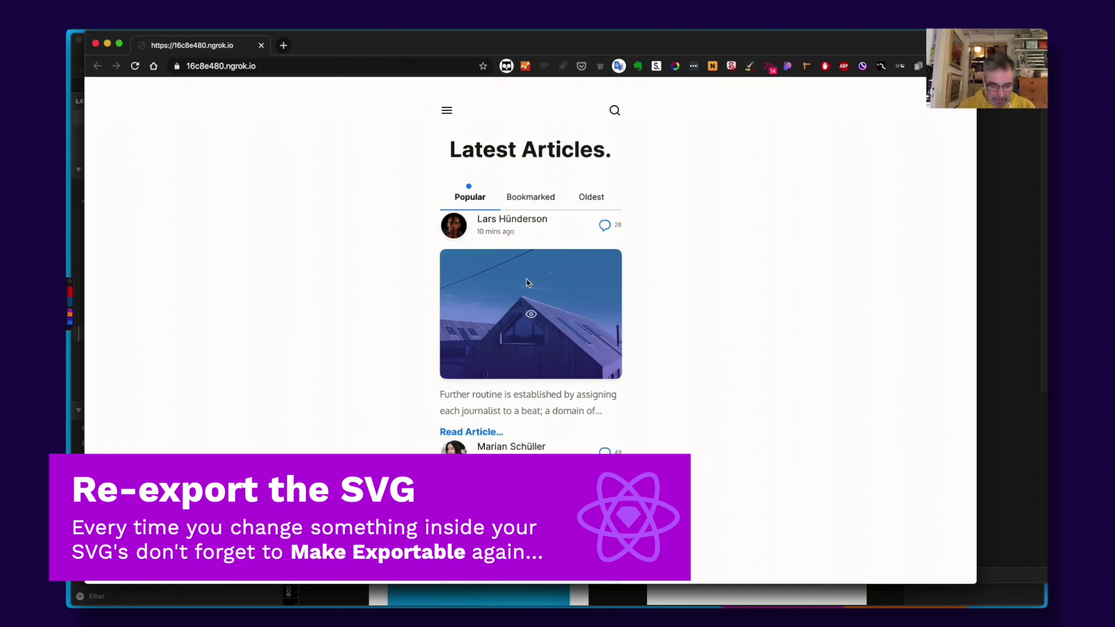
key("super+Tab")
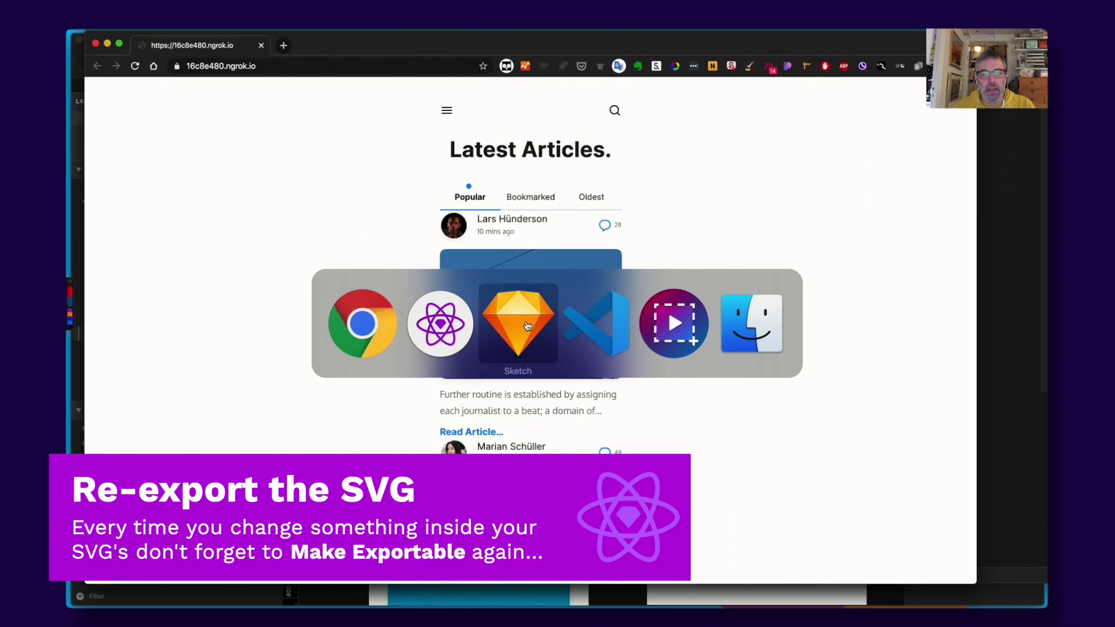
left_click(527, 325)
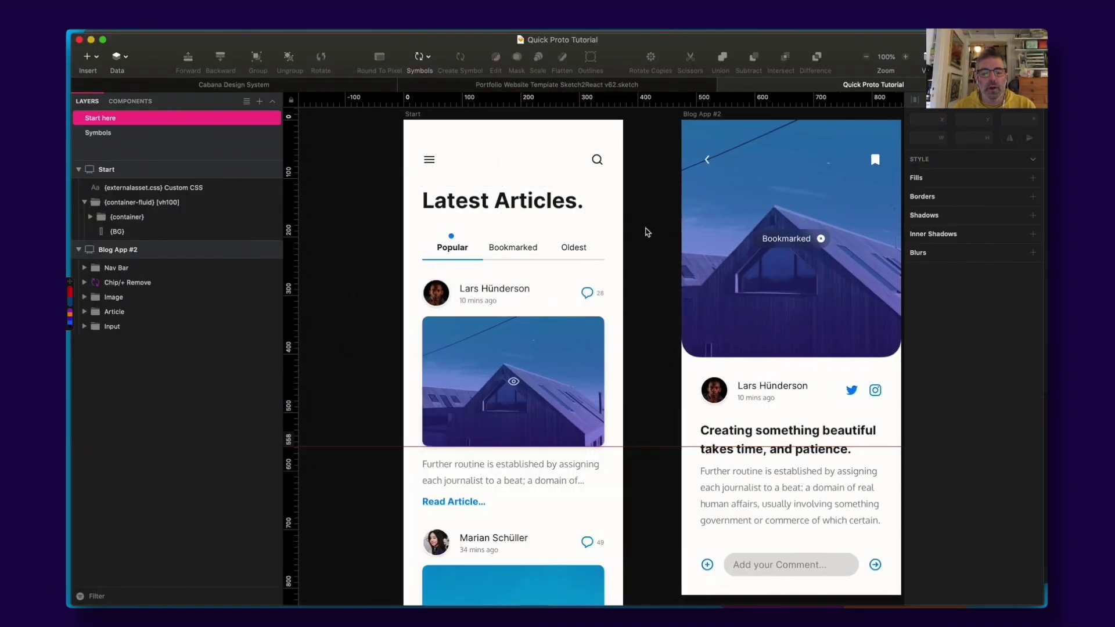